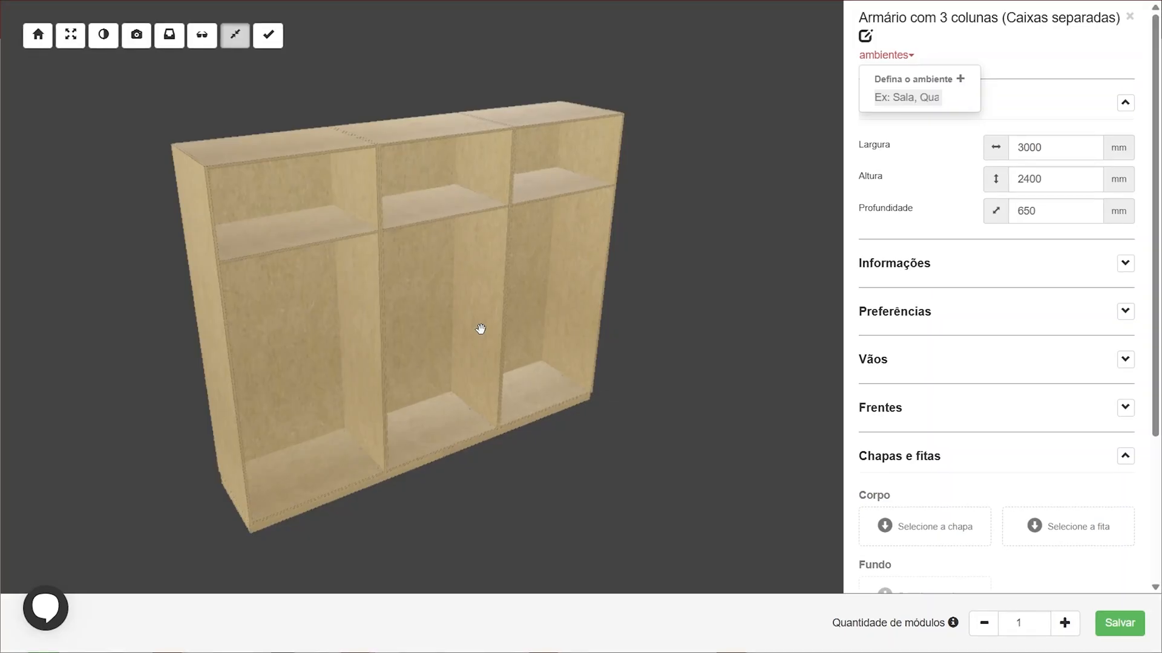
Set the wardrobe module's environment to "quarto"
drag(480, 328, 424, 296)
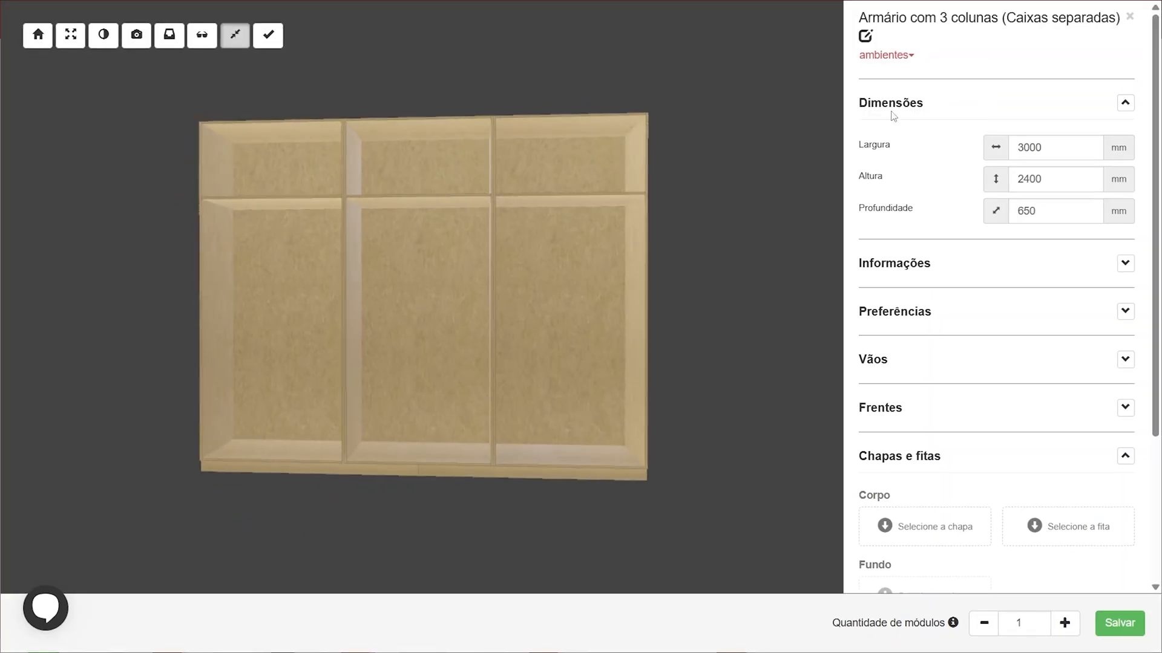
click(889, 58)
click(890, 97)
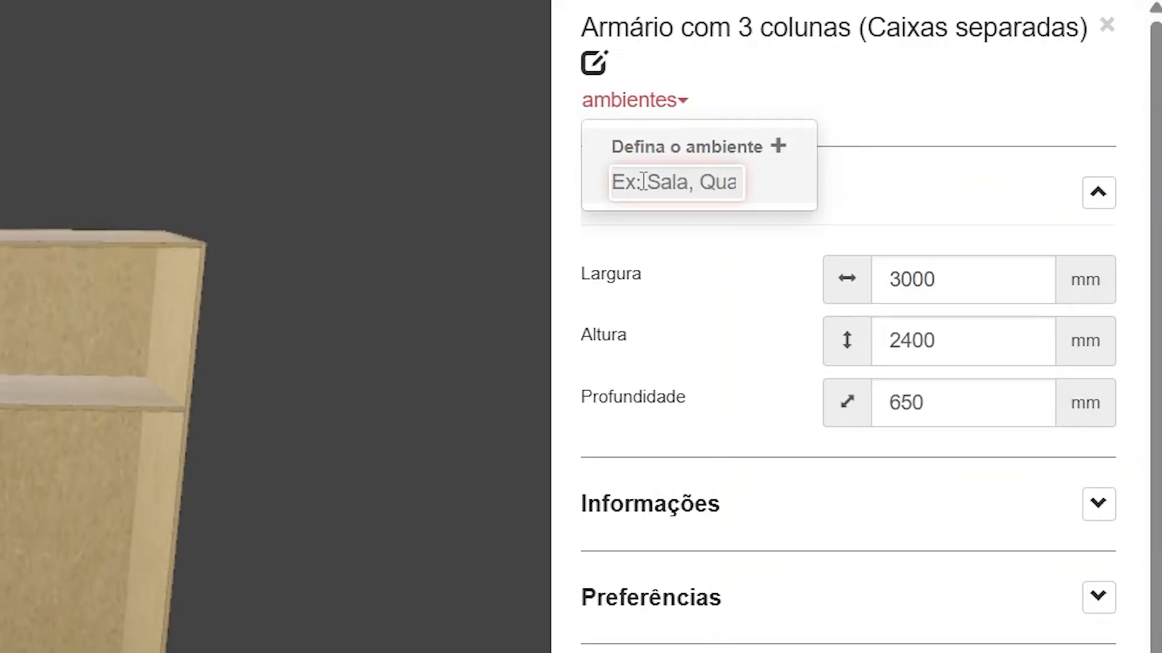
text(quarto)
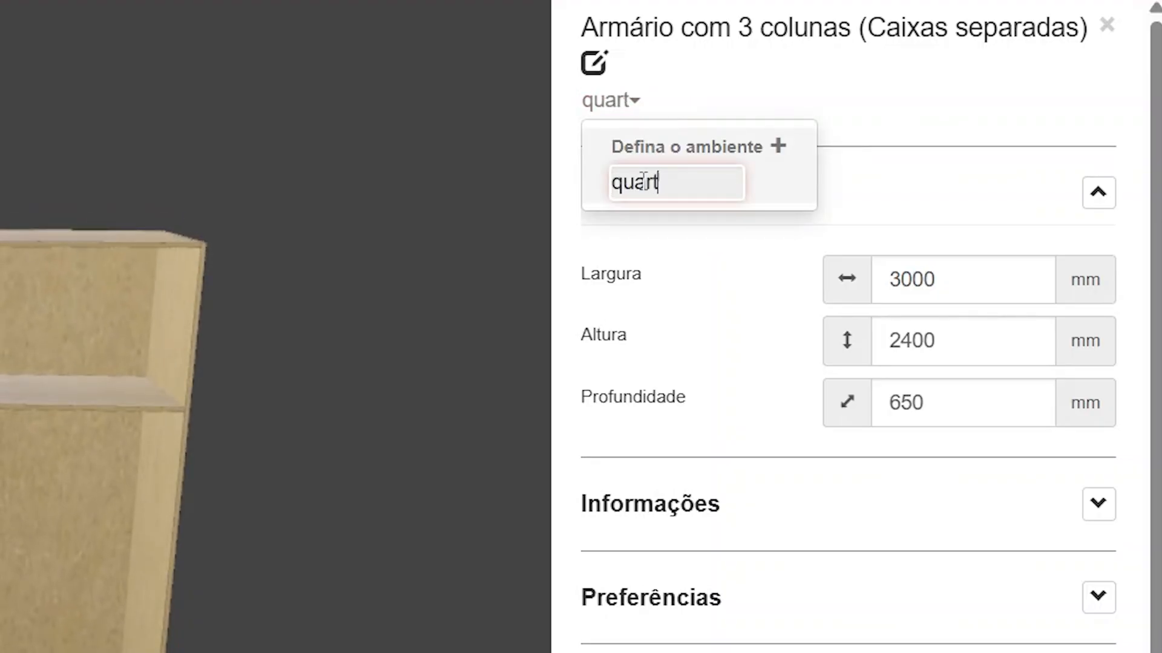
key(Return)
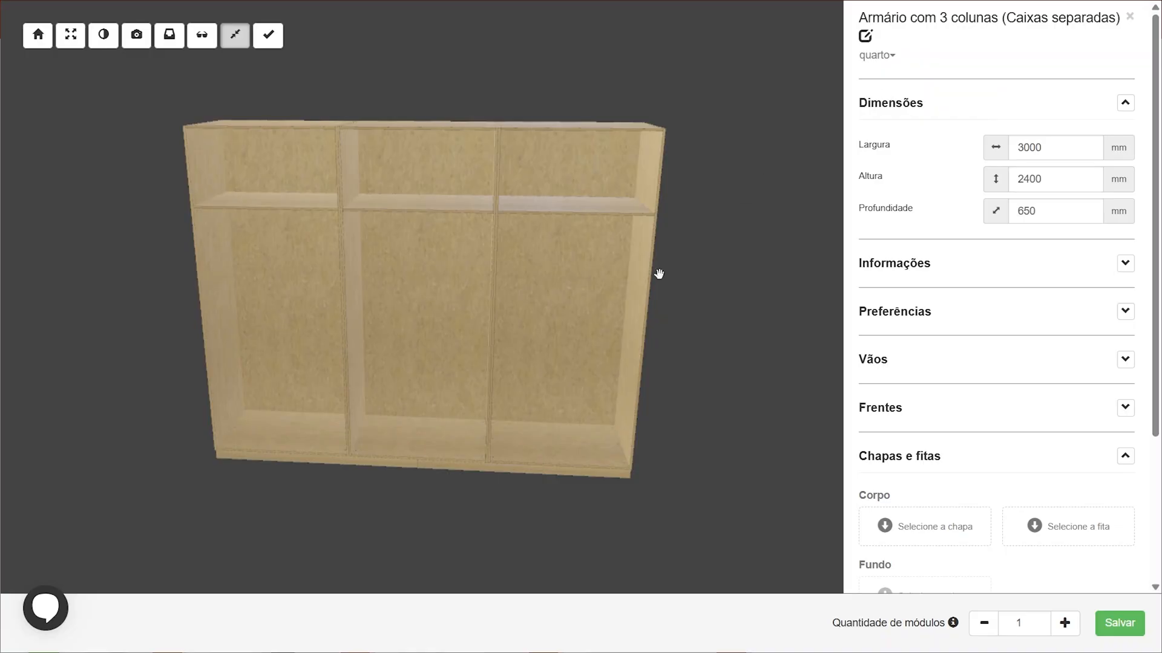
Open the Preferências section and set "Dividir maleiro?" to Sim to split the upper compartments
drag(659, 275, 634, 259)
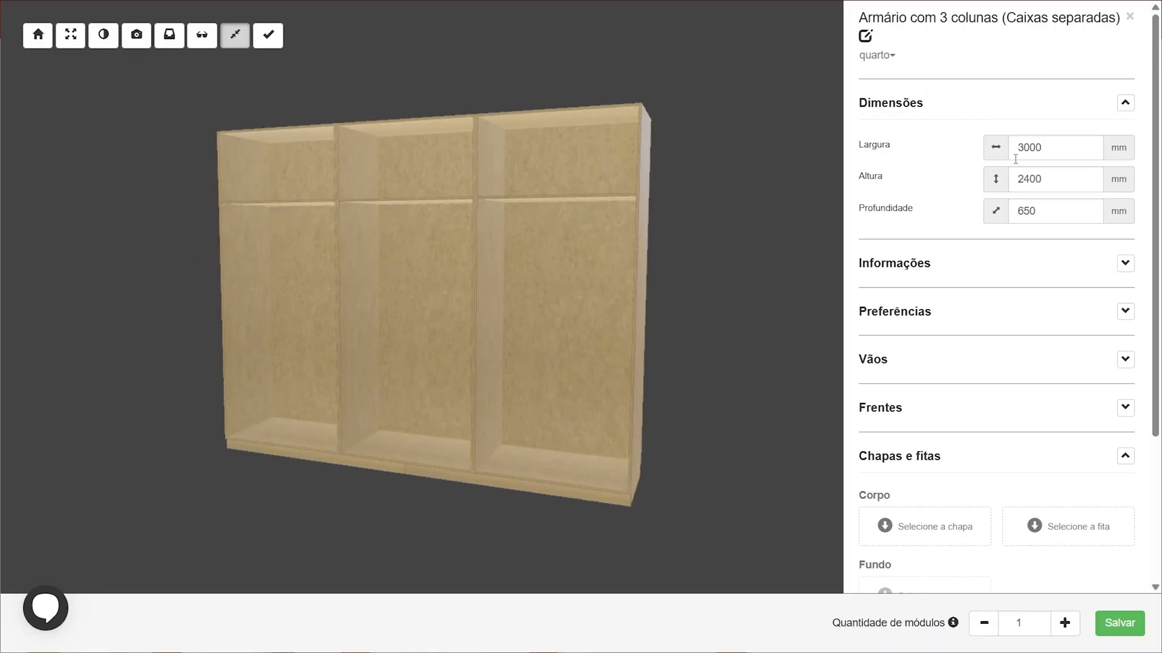
double_click(1037, 150)
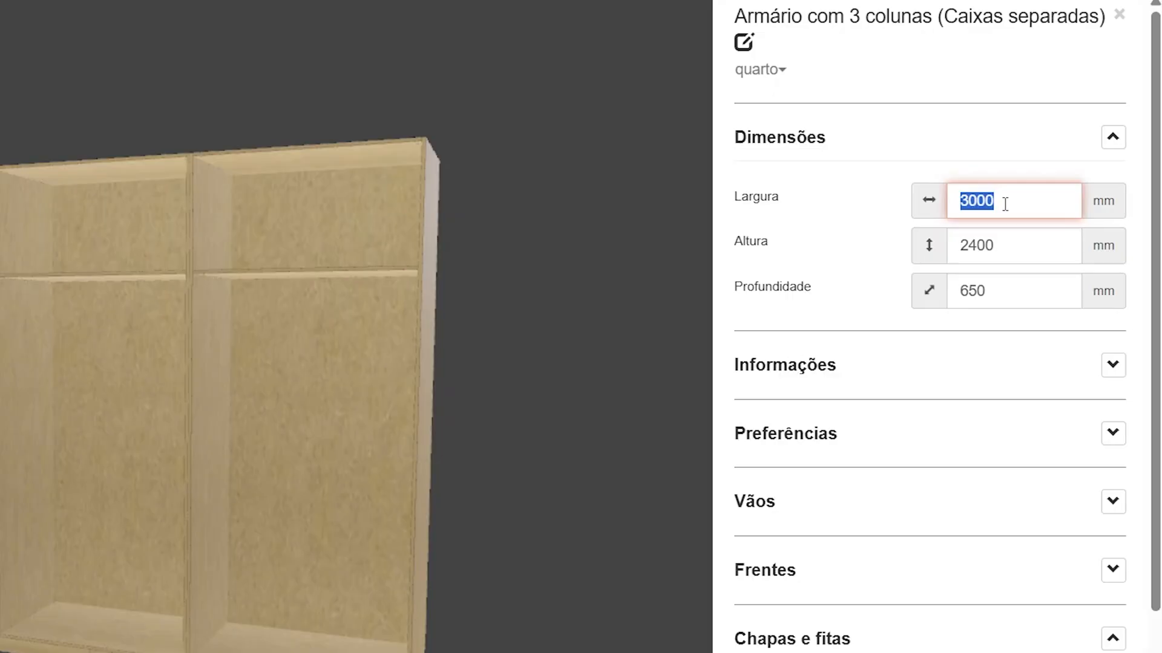
double_click(996, 243)
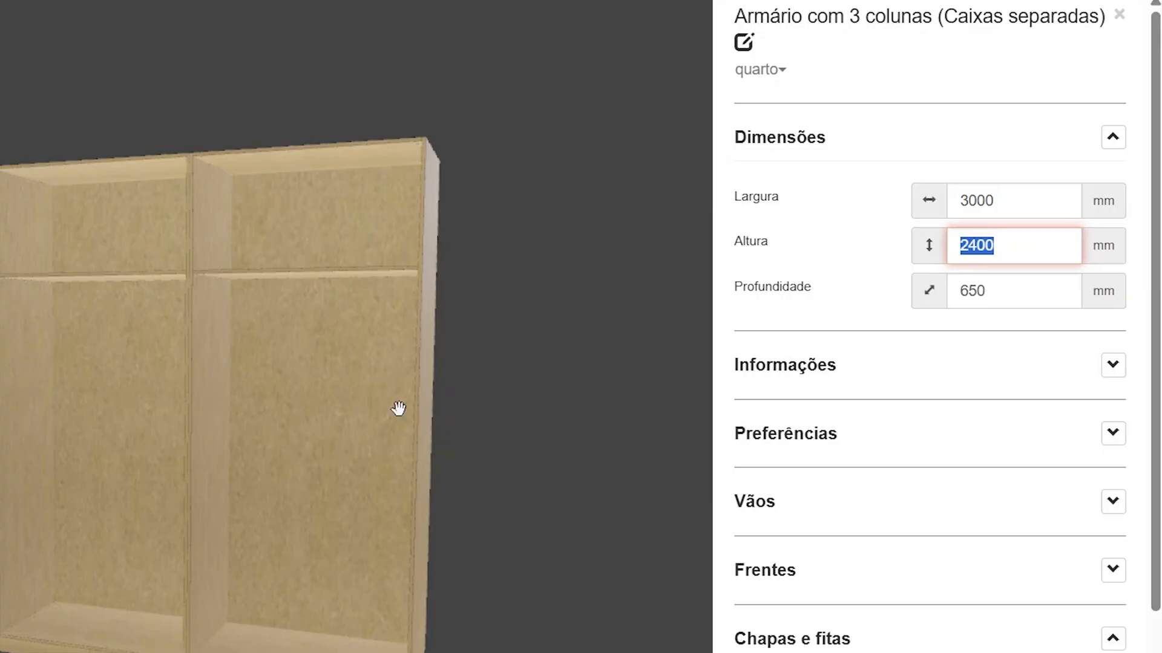
drag(137, 467, 181, 454)
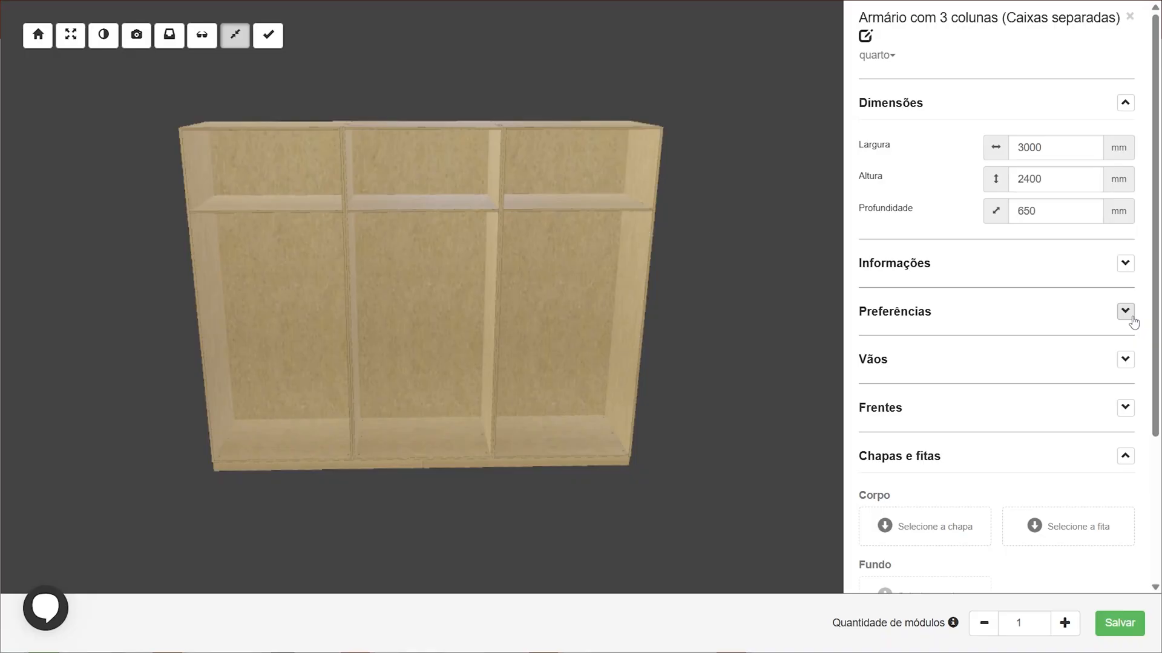
click(1125, 312)
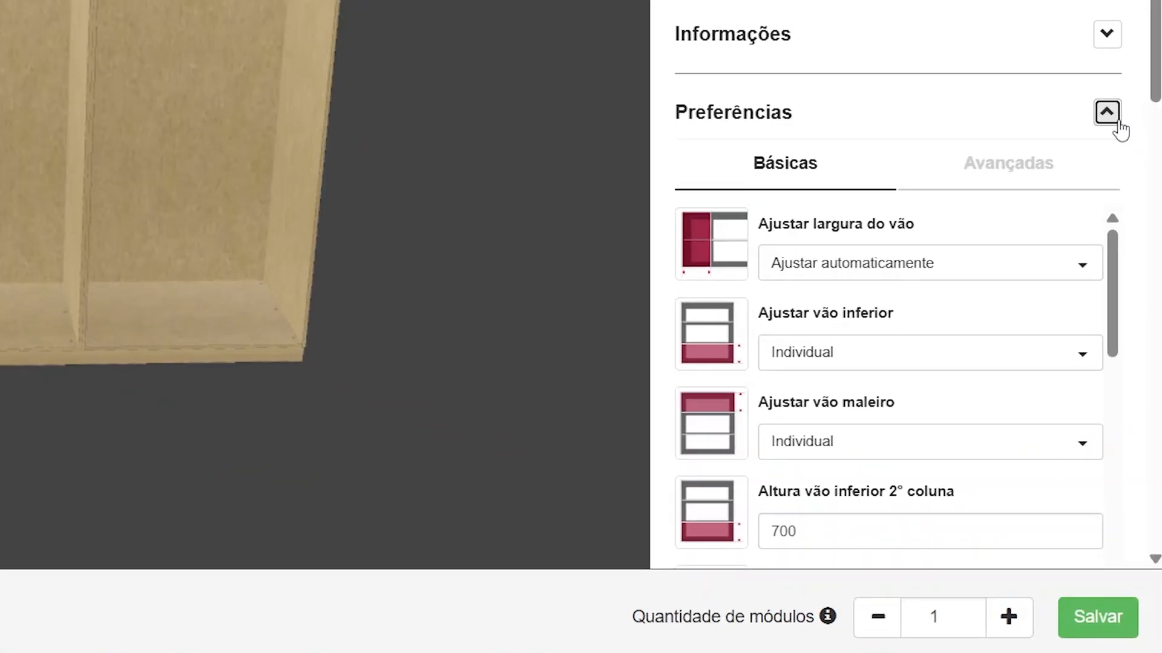
scroll(1012, 253, down, 5)
scroll(1011, 299, down, 4)
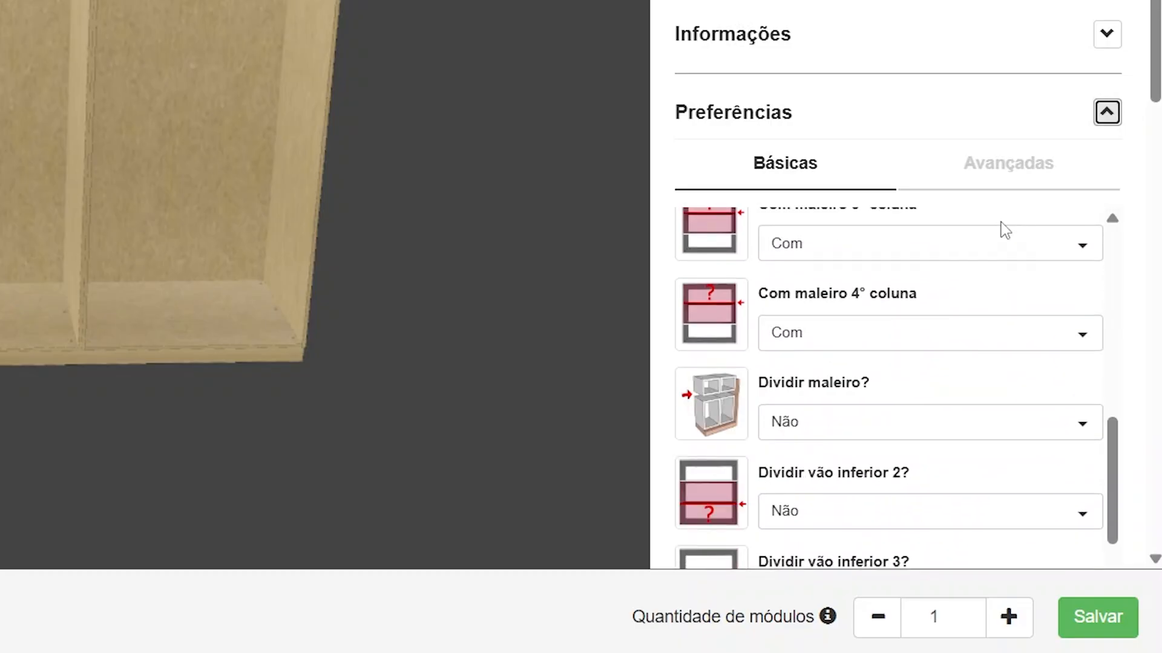
triple_click(799, 392)
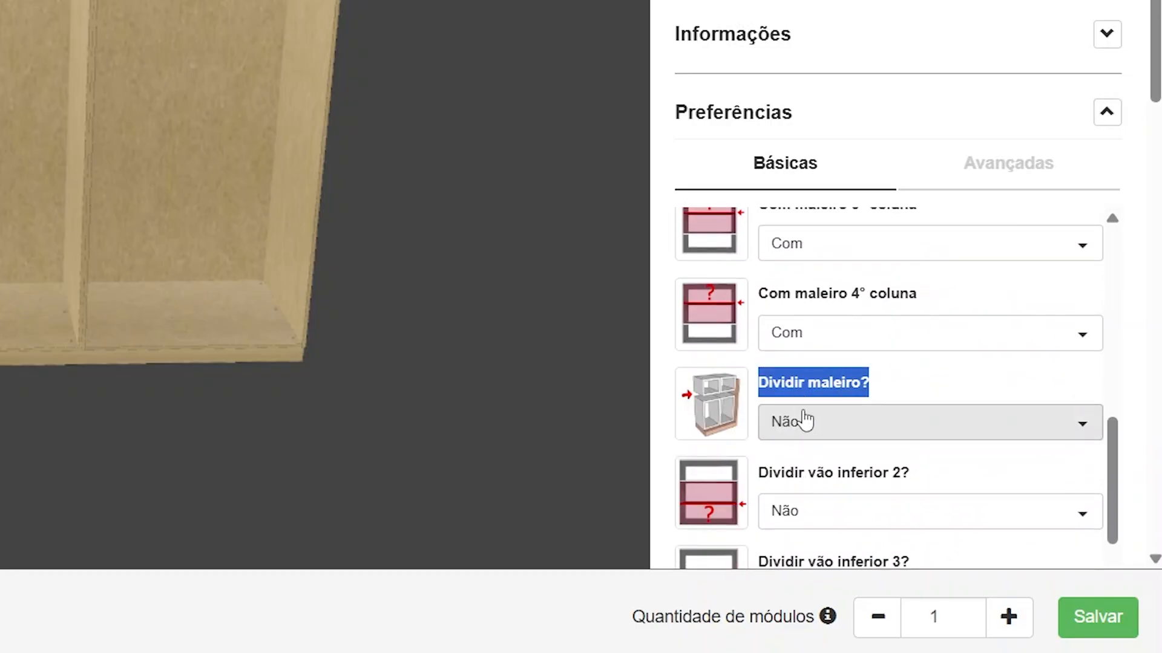
click(804, 417)
click(804, 469)
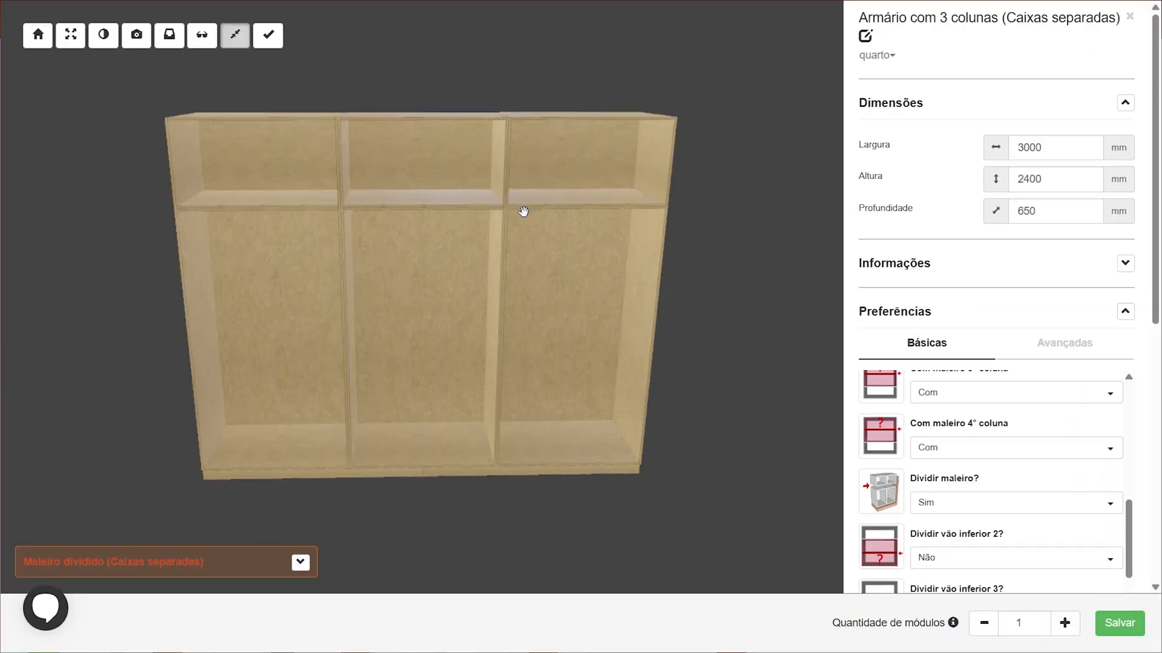
Inspect the divided upper compartments and the Vãos section showing the cabinet's openings
scroll(517, 206, up, 5)
drag(272, 232, 485, 220)
drag(620, 116, 666, 179)
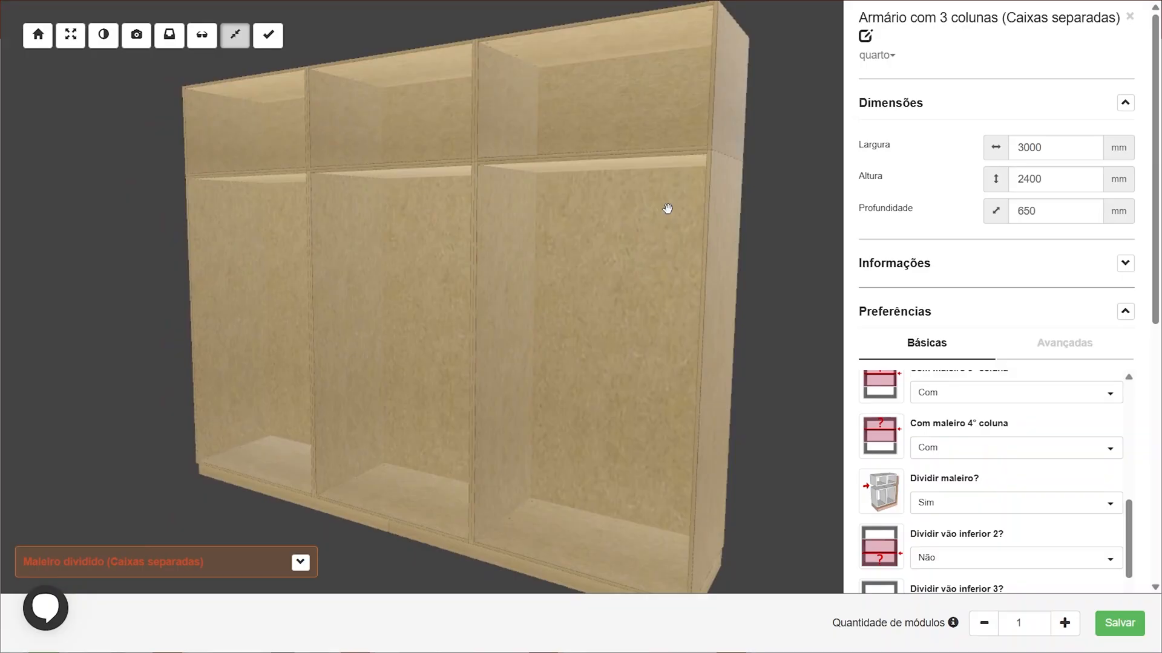
scroll(1116, 348, down, 3)
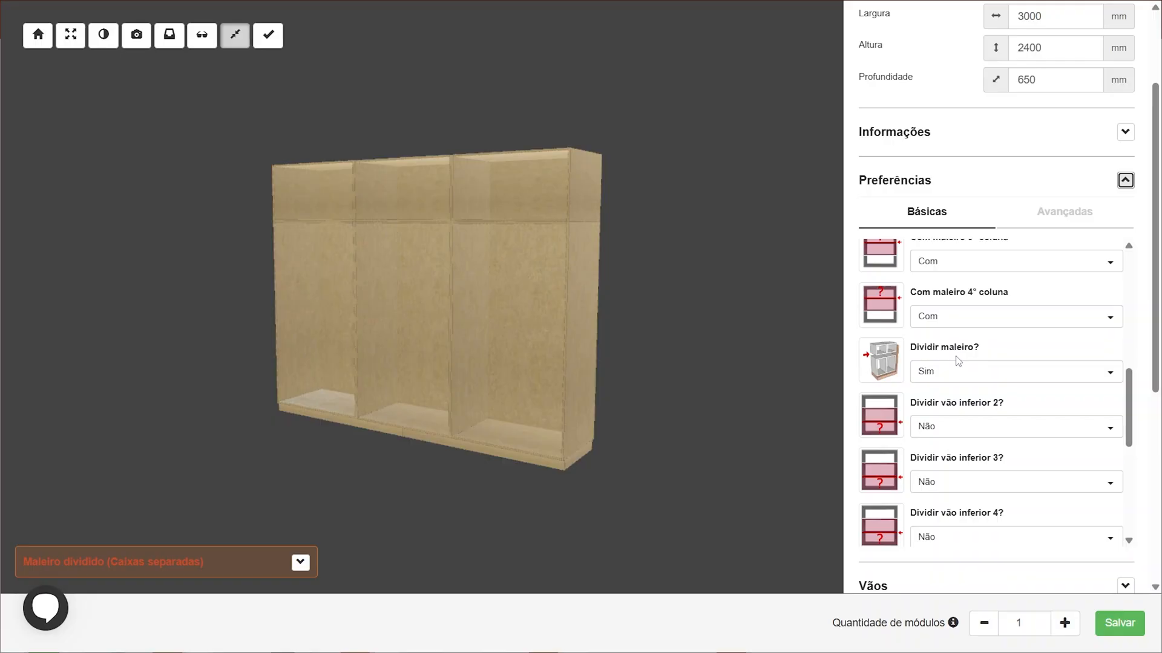
click(1118, 184)
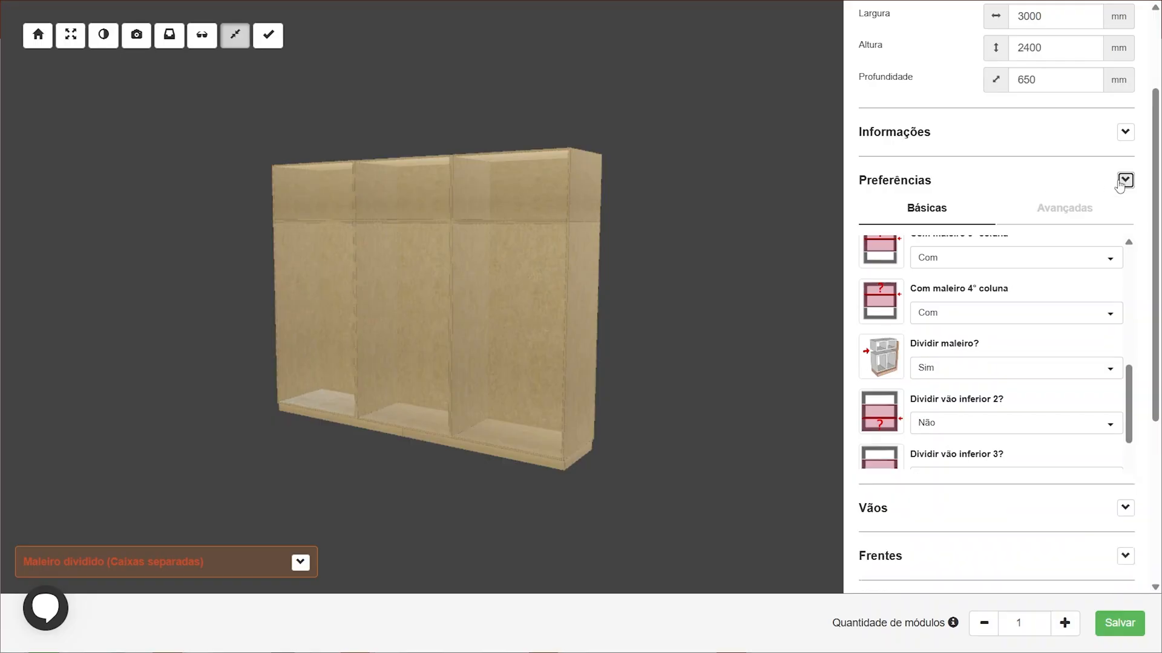
scroll(485, 223, up, 6)
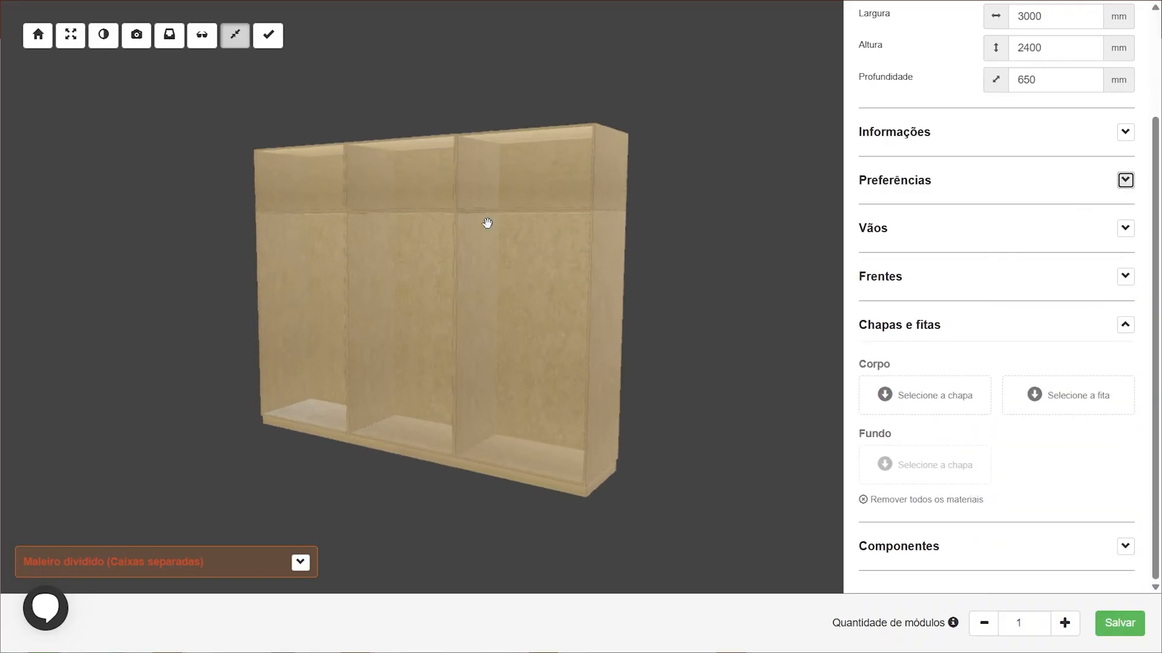
drag(477, 216, 128, 223)
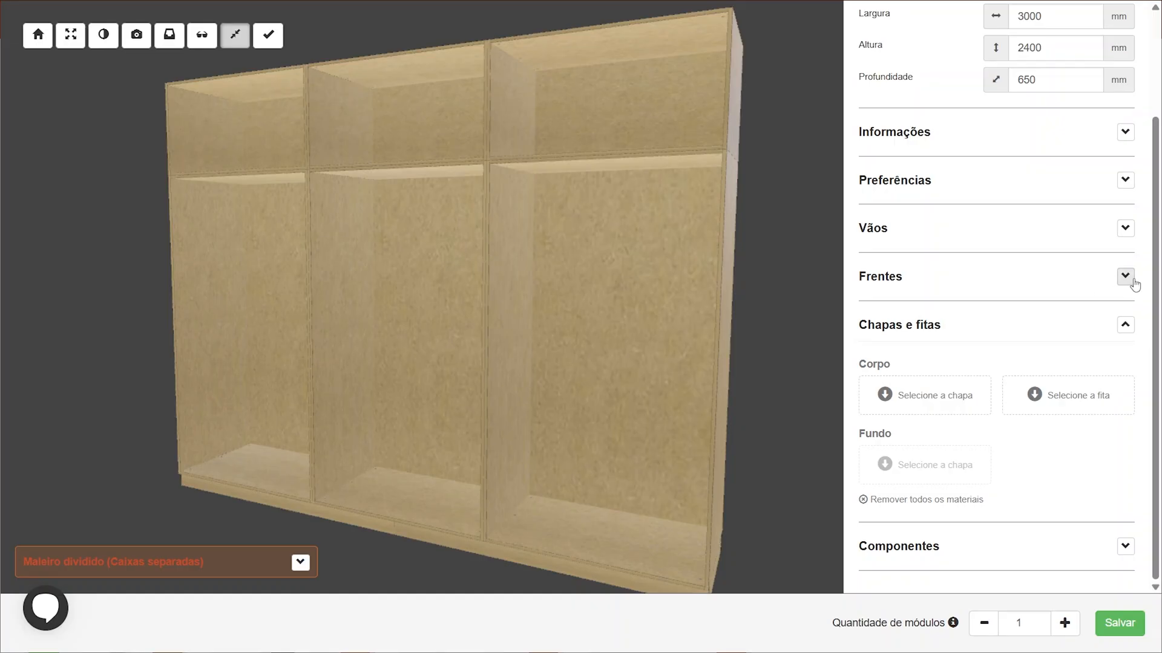
click(1125, 228)
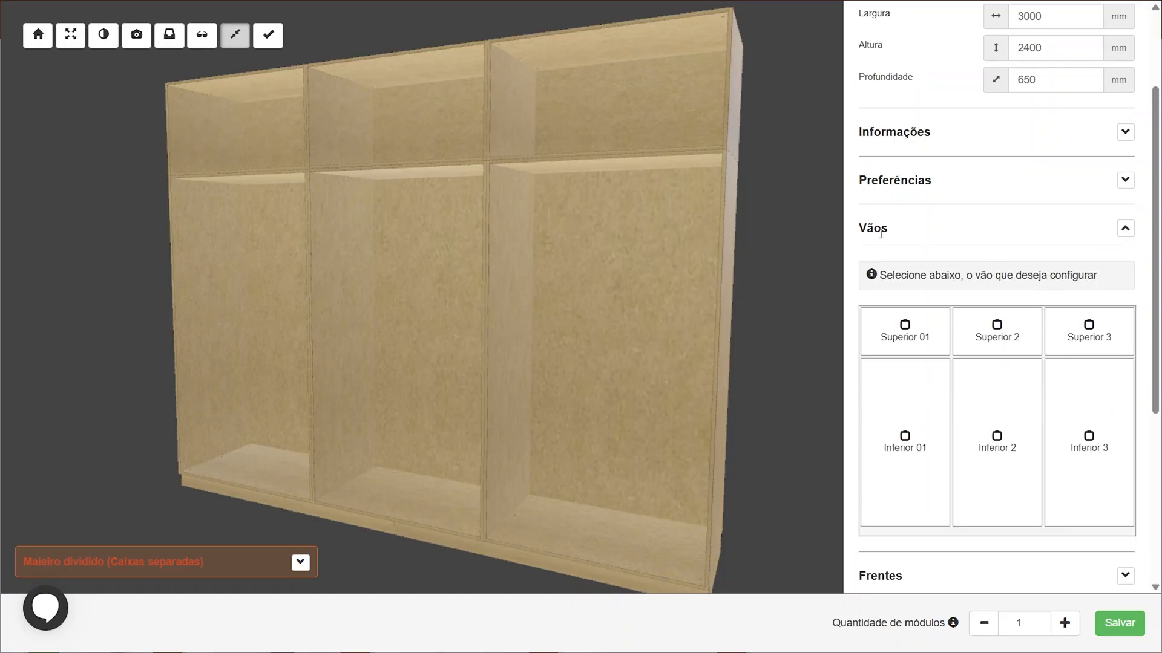
drag(859, 228, 891, 230)
scroll(935, 237, down, 1)
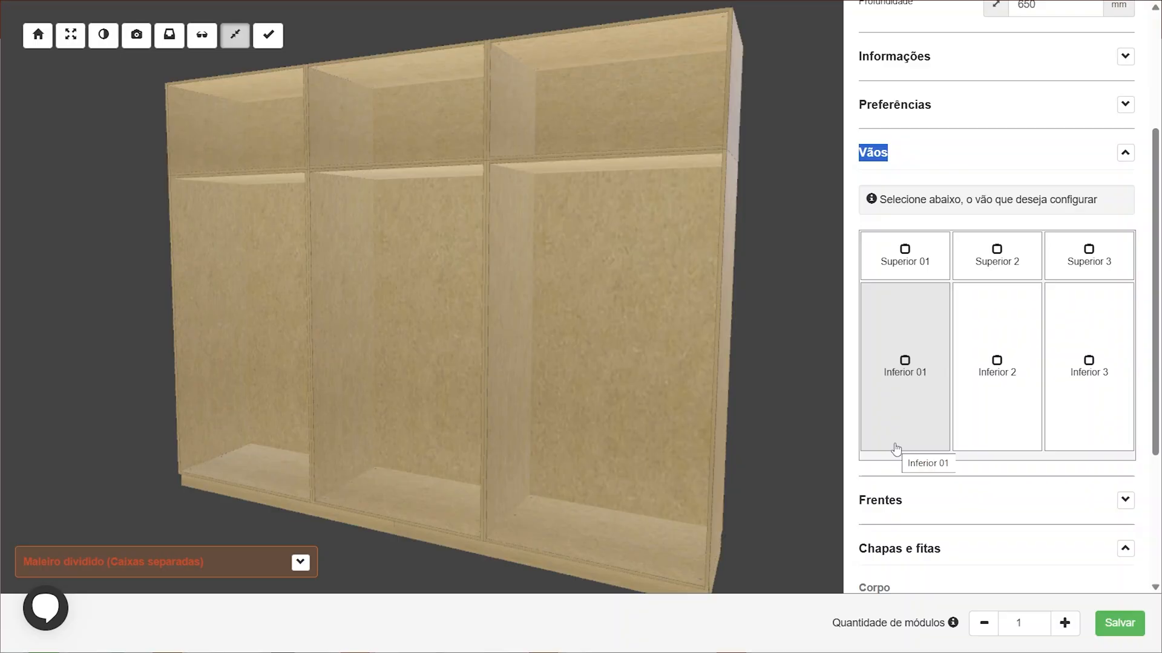
click(1124, 153)
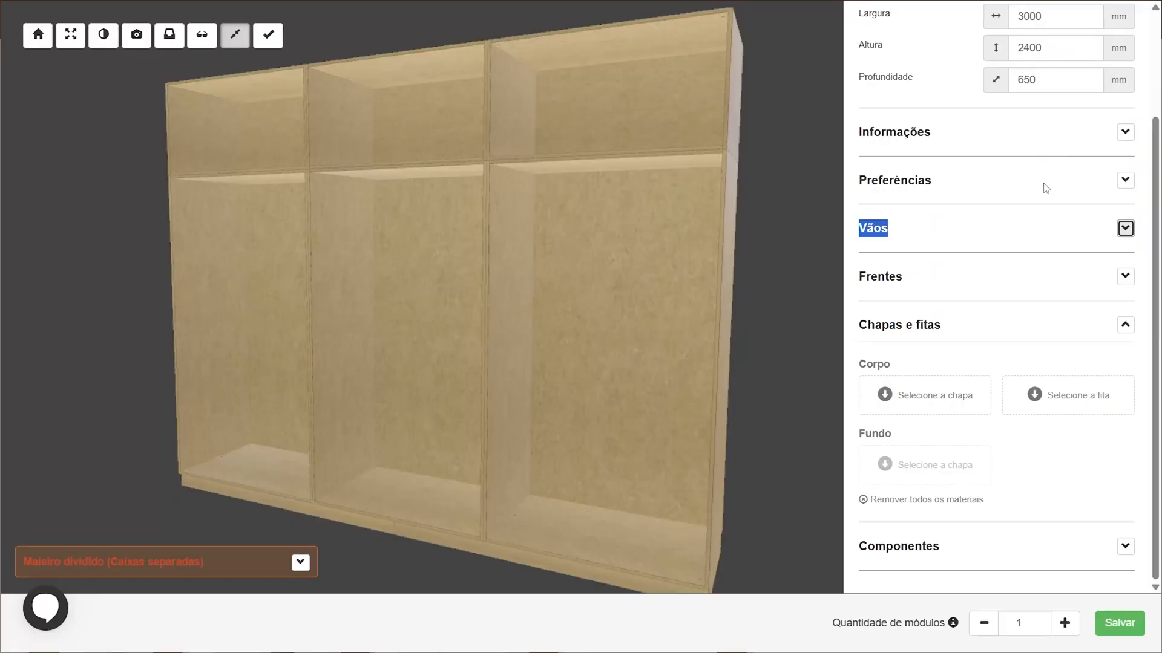
Reopen the preferences and set "Dividir vão inferior?" to Sim to split the first lower compartment
click(1125, 180)
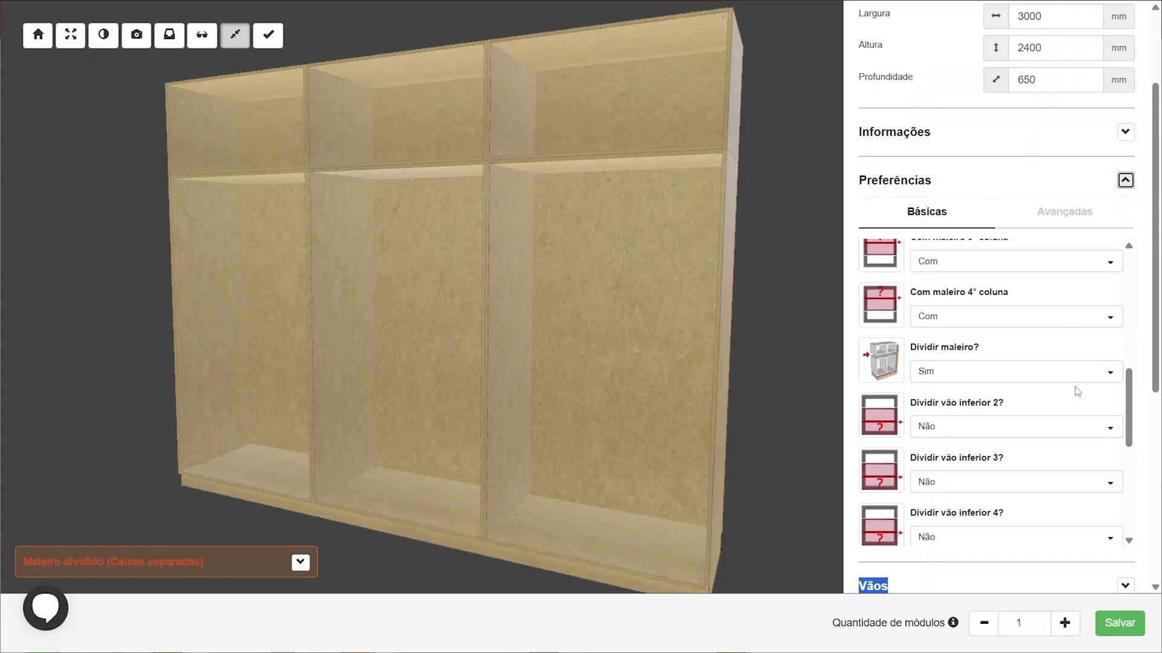
scroll(1077, 391, up, 5)
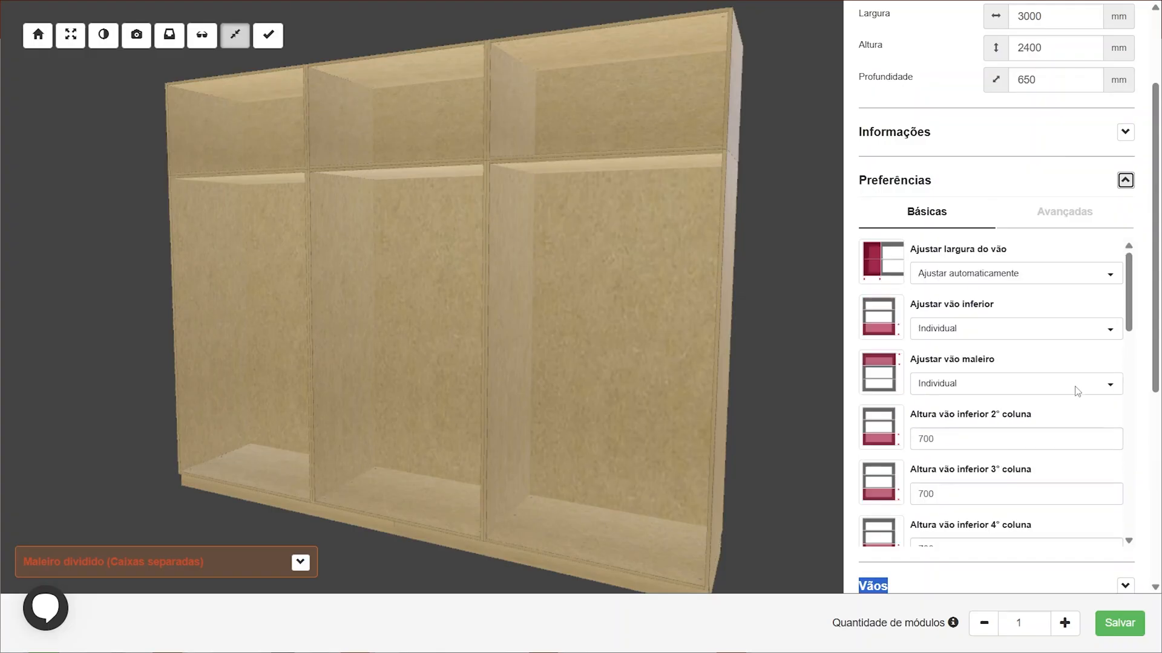
scroll(1065, 371, down, 3)
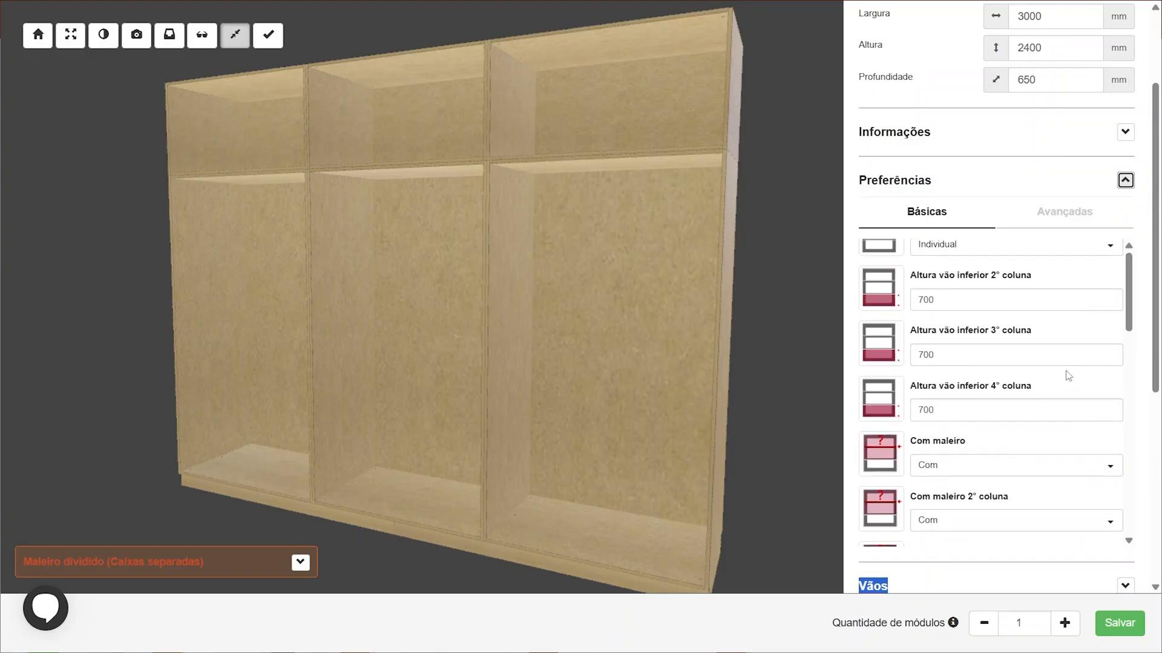
scroll(1066, 375, up, 3)
scroll(1028, 375, down, 10)
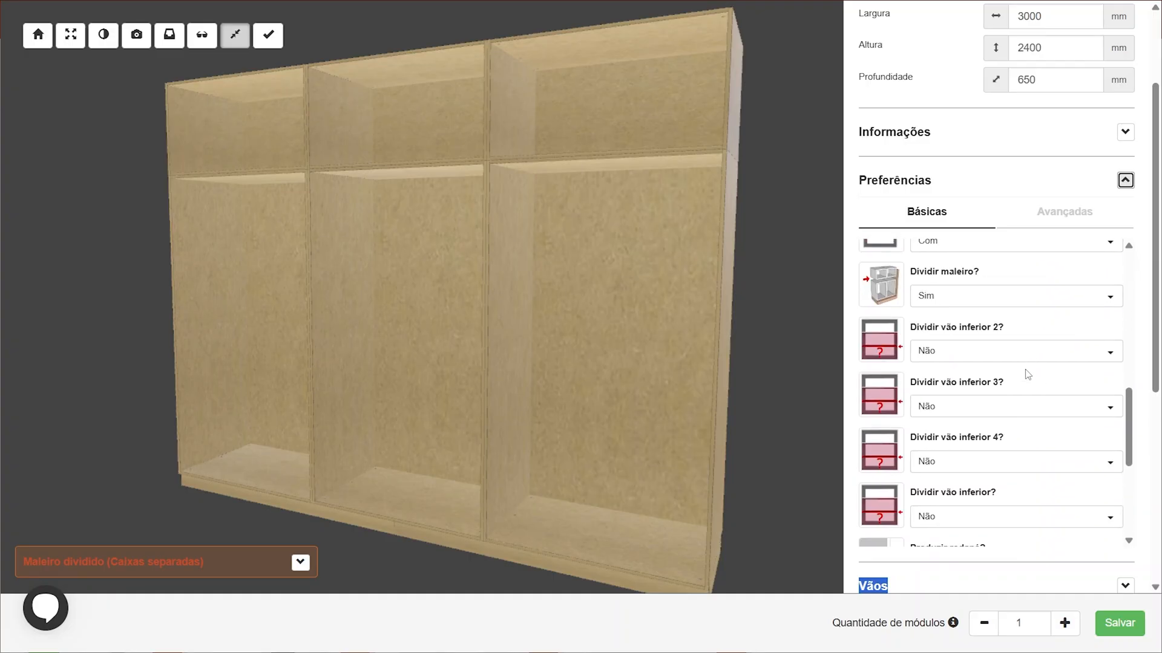
scroll(1017, 411, up, 2)
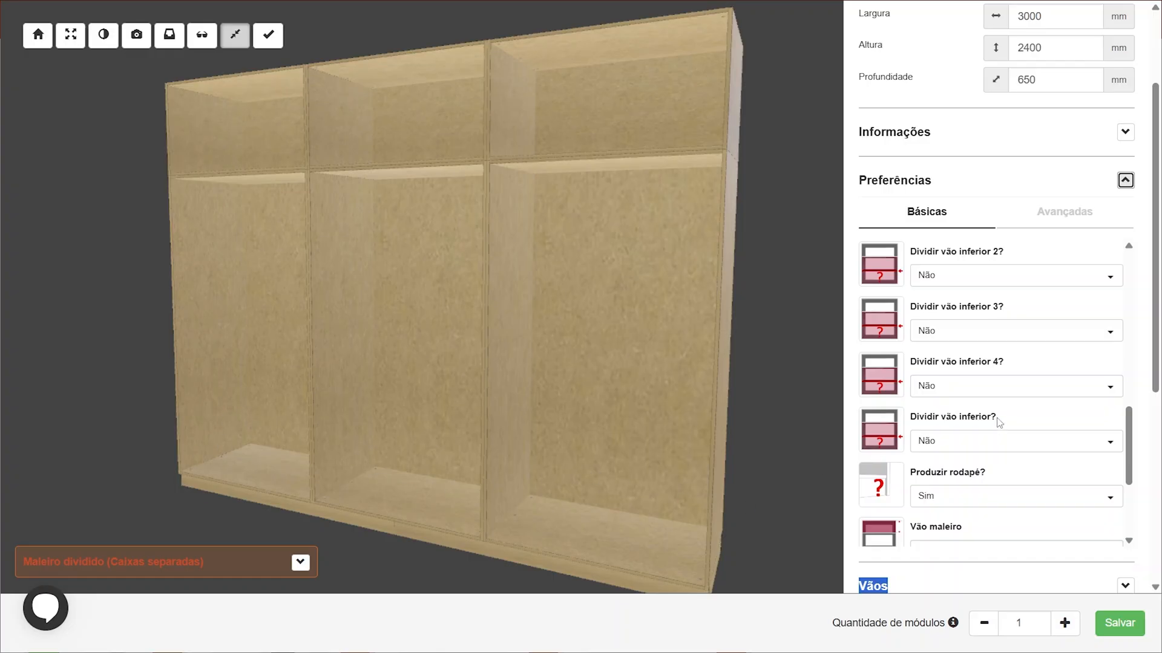
scroll(1017, 383, up, 2)
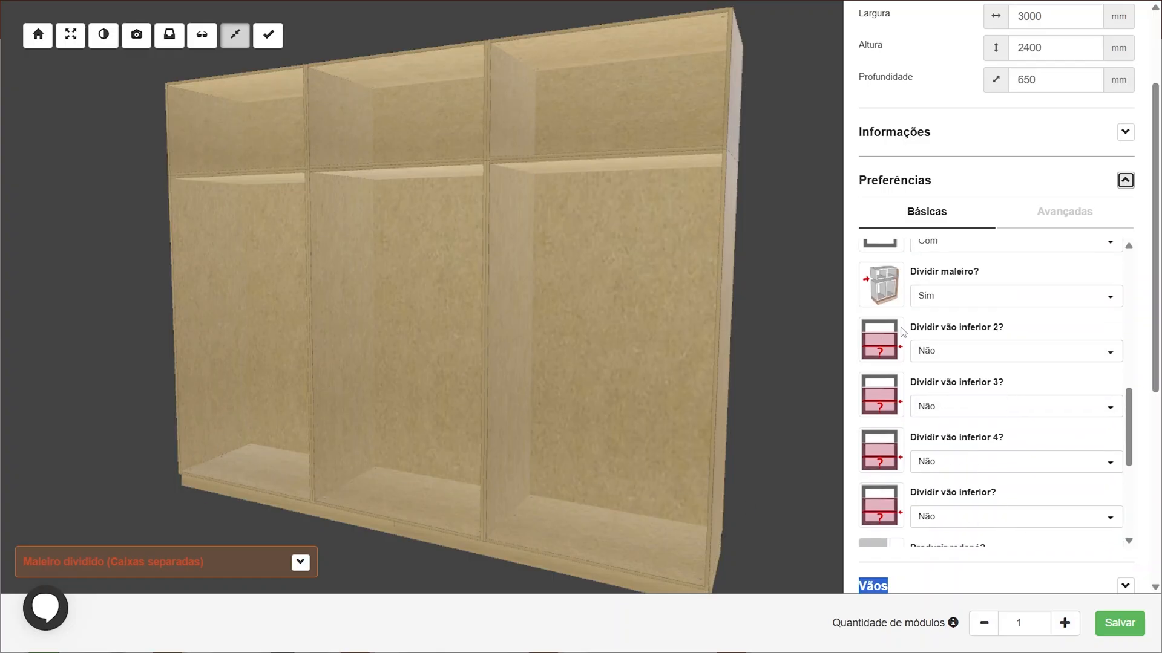
scroll(989, 388, down, 2)
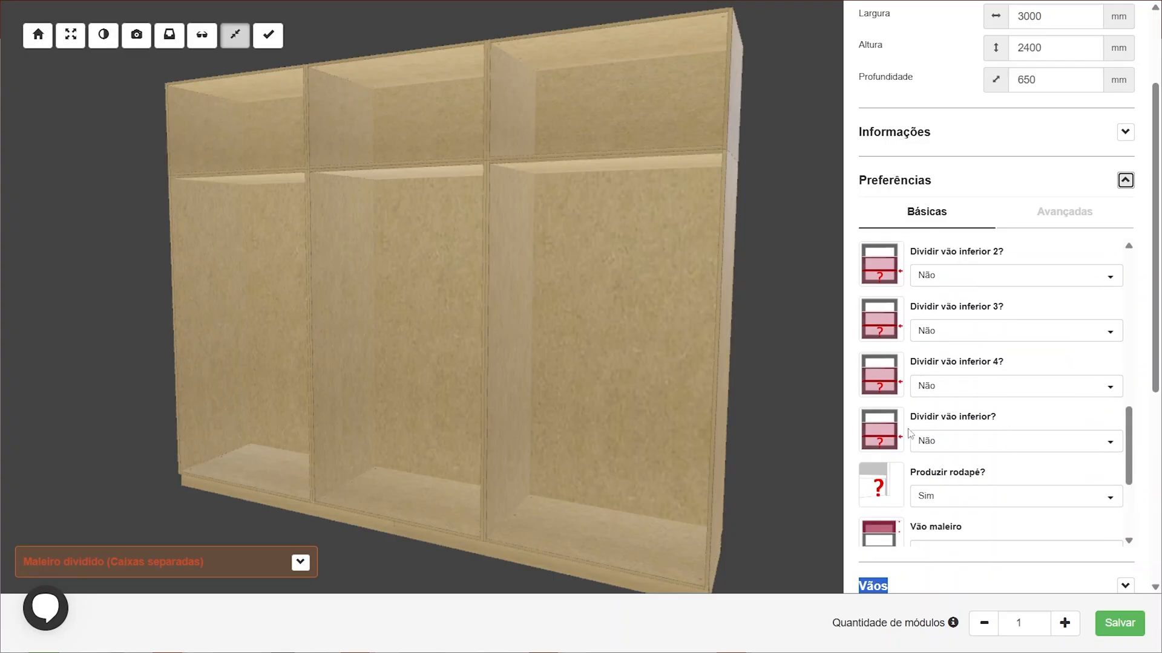
drag(195, 387, 242, 446)
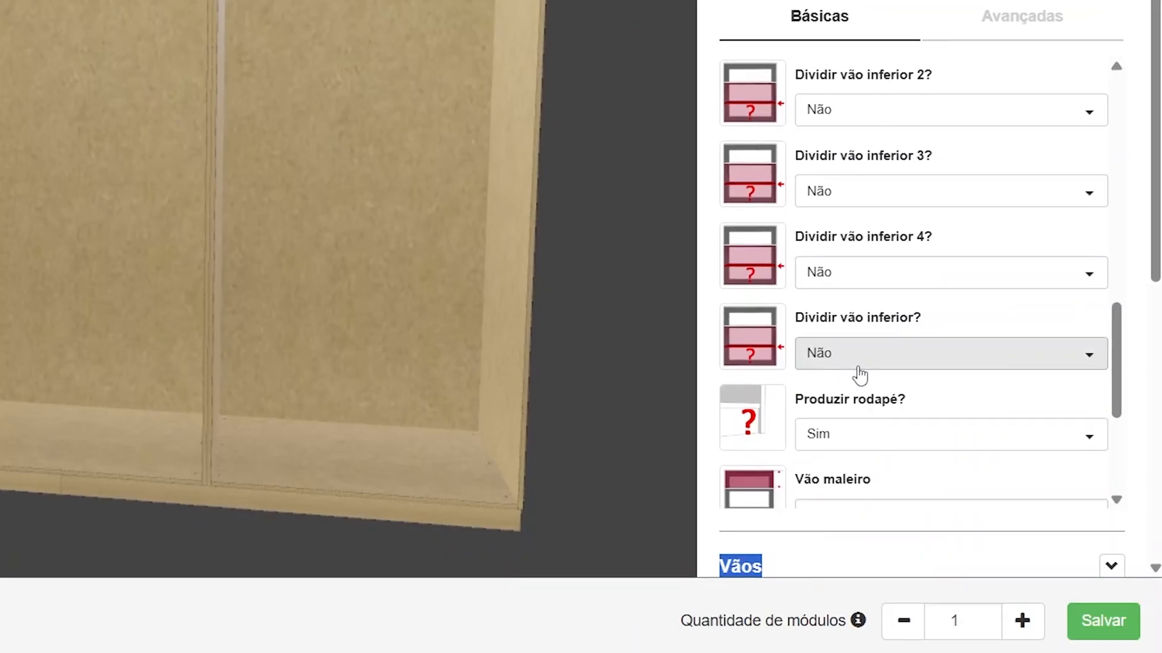
click(860, 356)
click(876, 406)
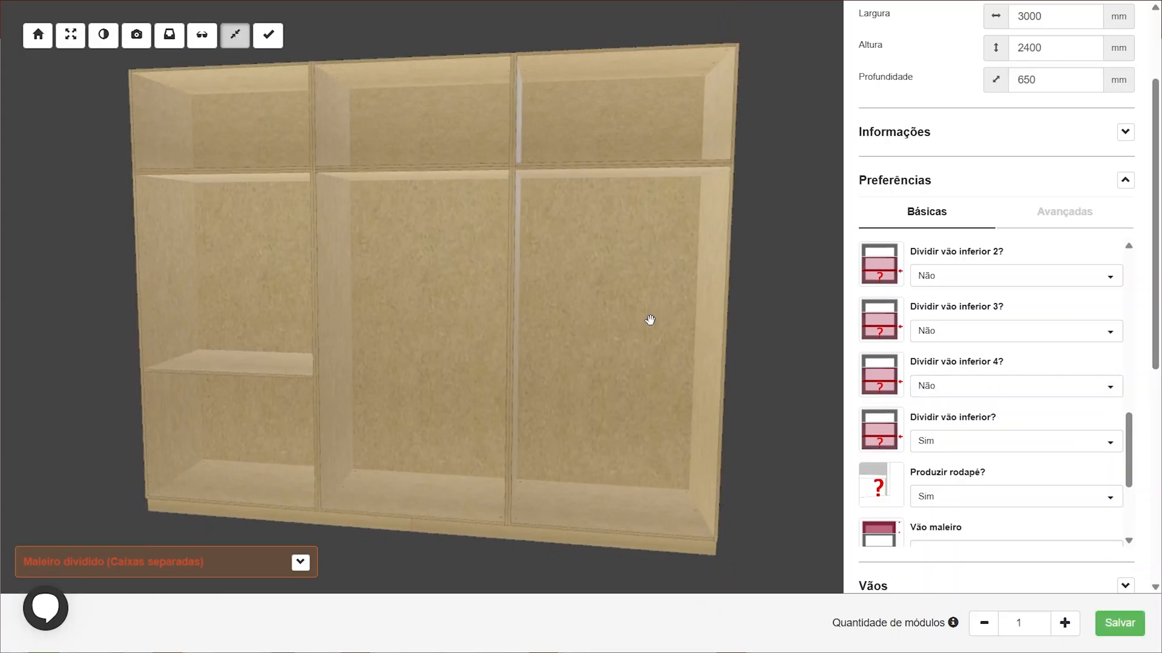
Set both "Dividir vão inferior 2?" and "Dividir vão inferior 3?" to Sim
drag(648, 321, 360, 380)
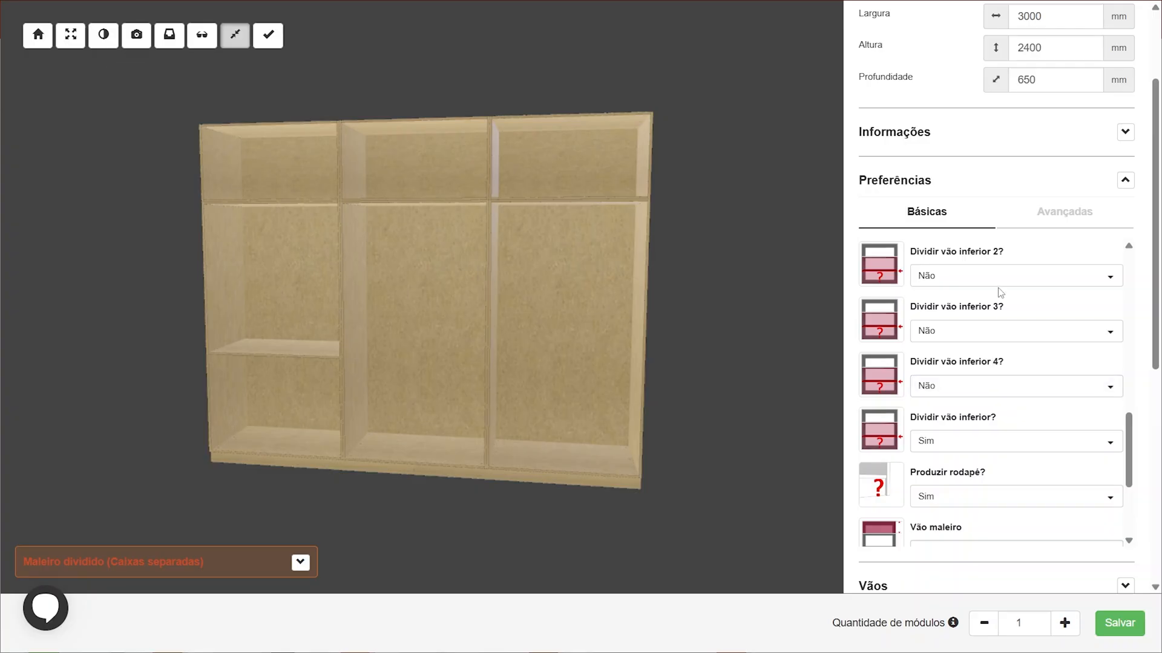
click(968, 278)
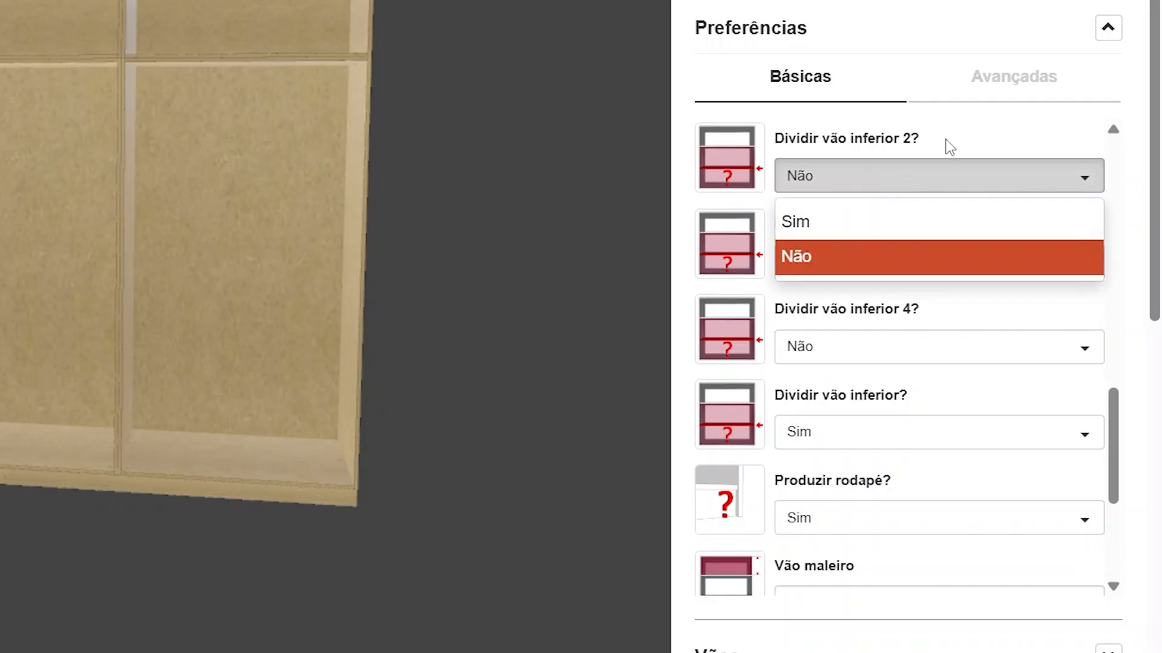
click(866, 219)
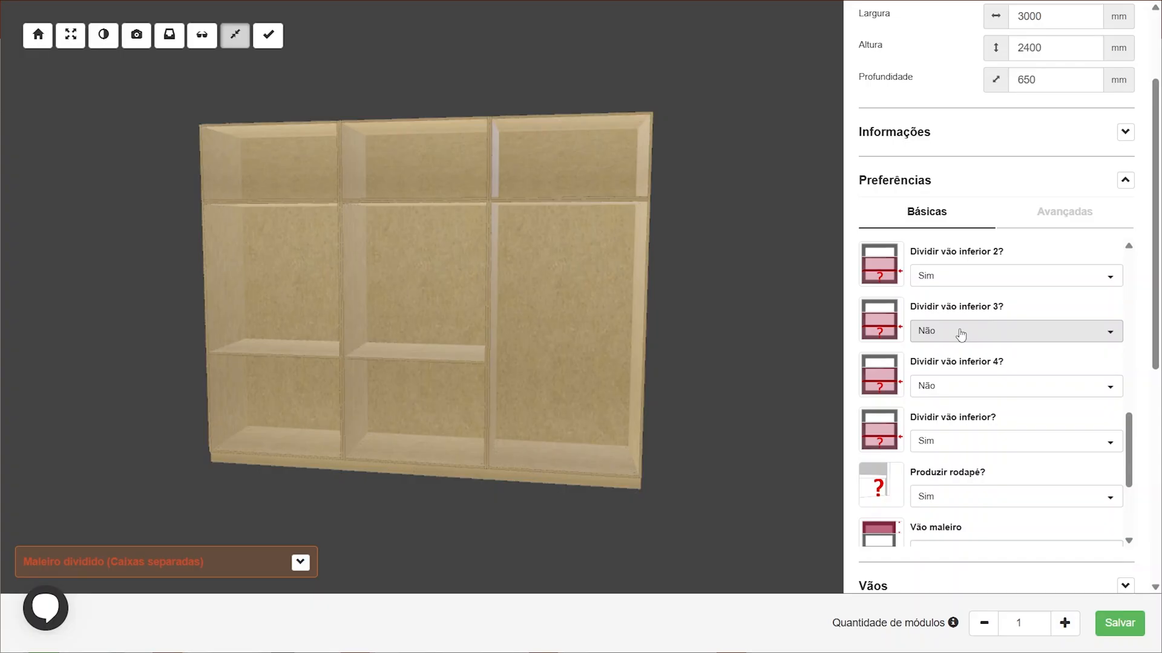
click(851, 262)
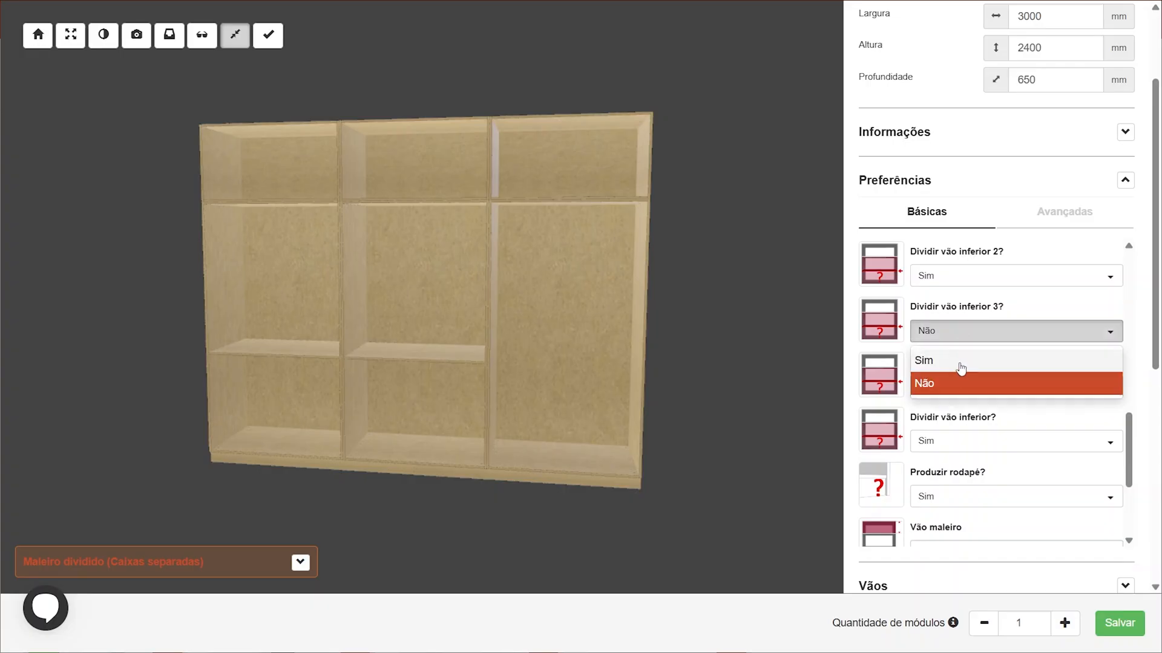
click(961, 365)
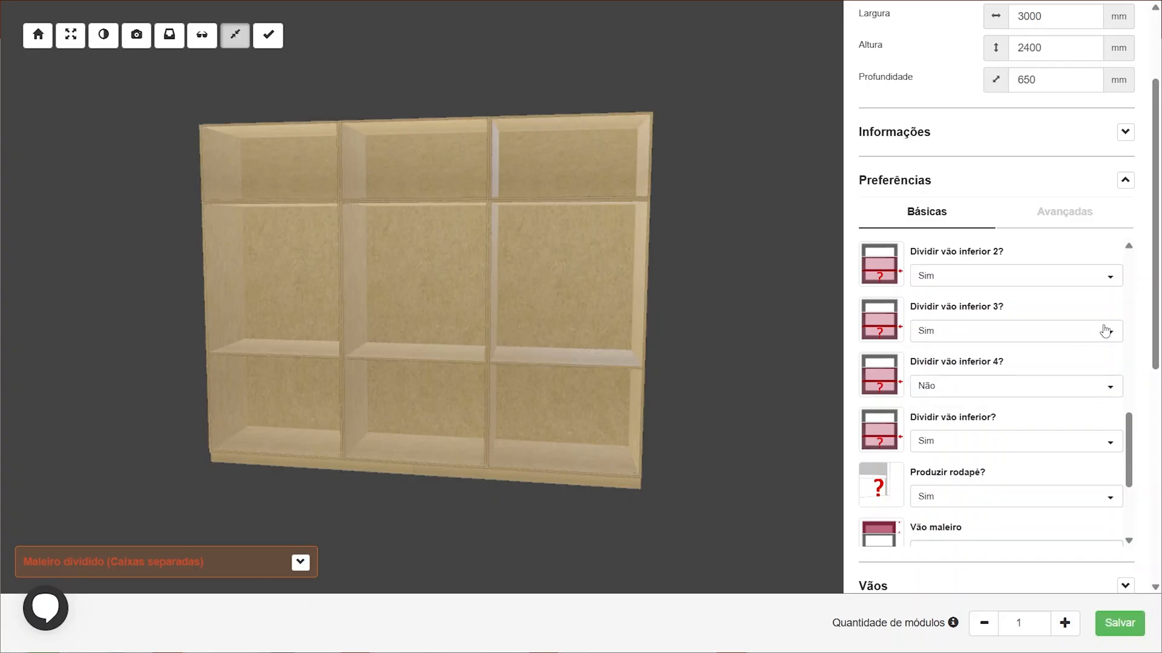
scroll(1144, 306, down, 7)
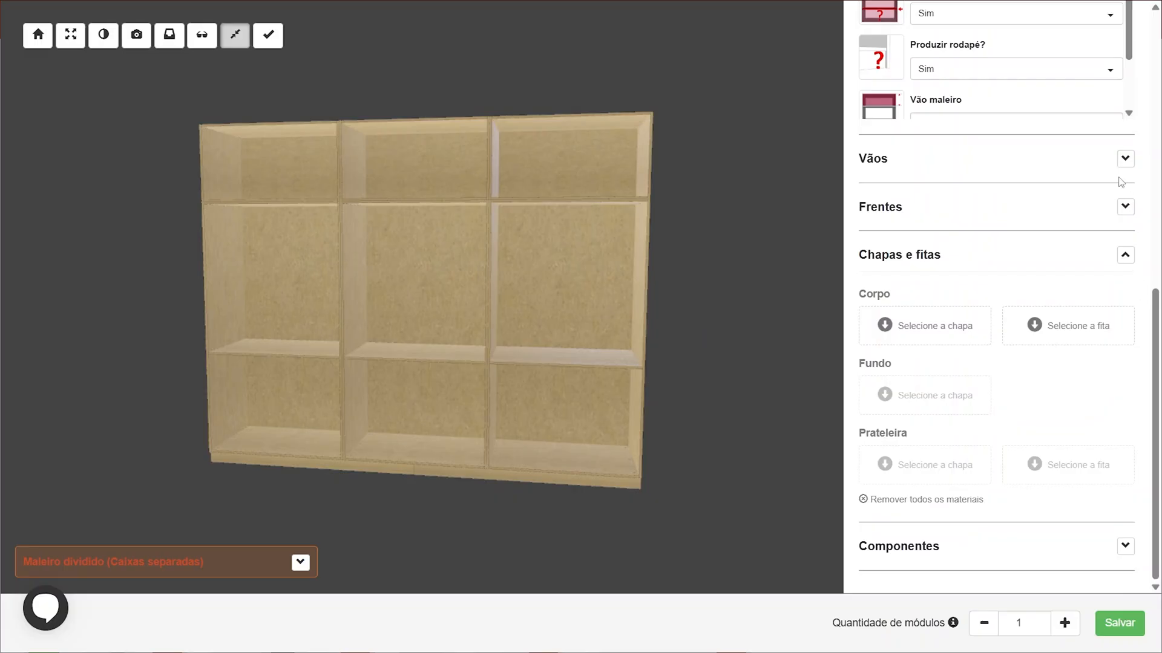
Expand the Vãos section and orbit and zoom around the cabinet to inspect the divided compartments
click(1125, 158)
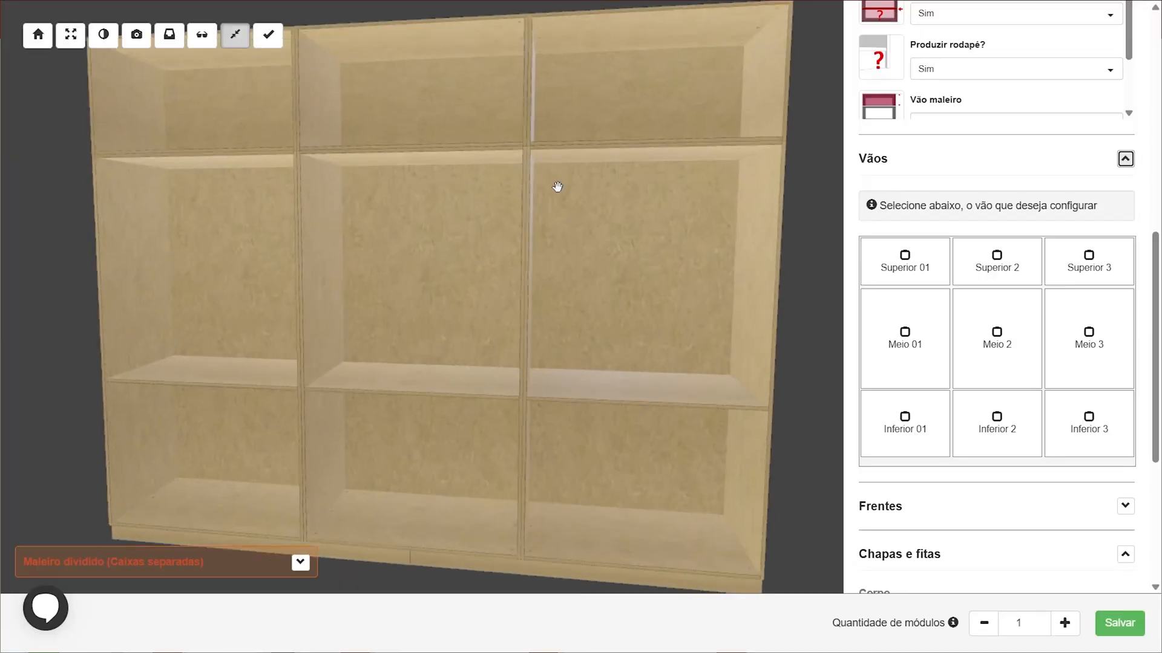
drag(555, 187, 400, 182)
scroll(459, 285, down, 5)
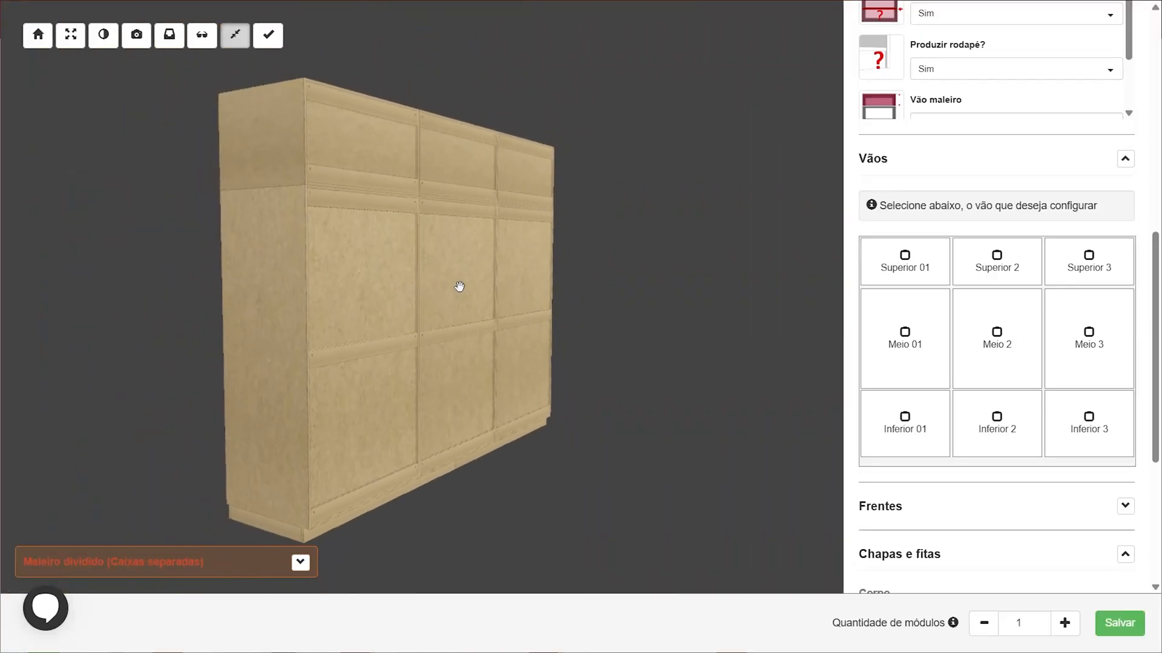
drag(316, 155, 430, 201)
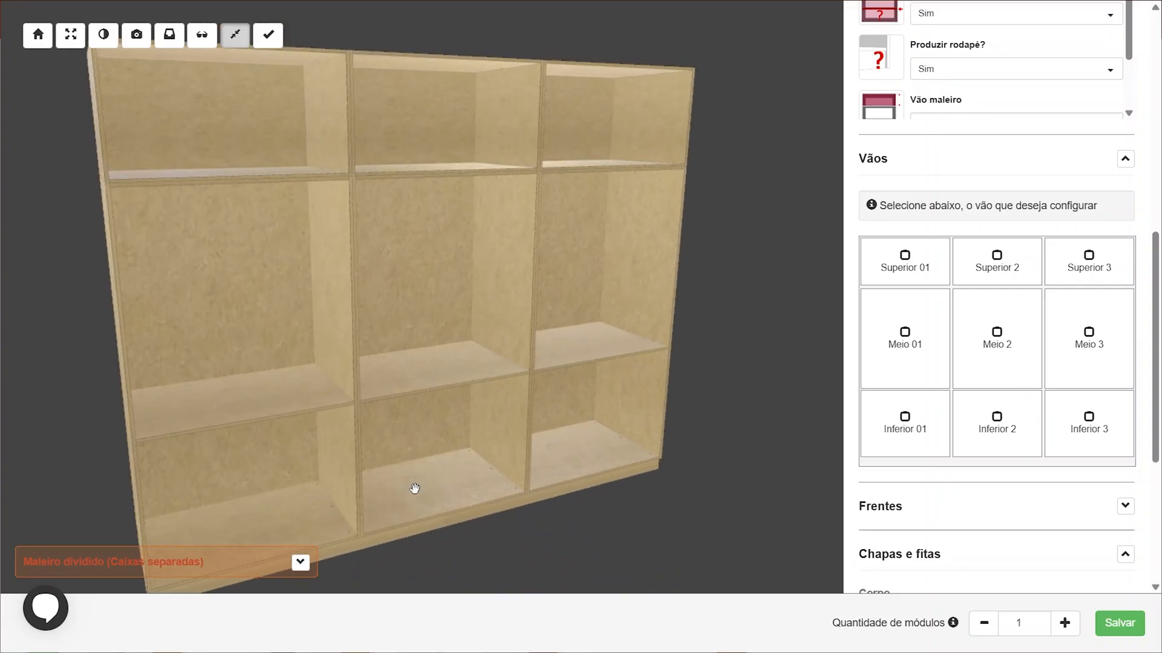
scroll(308, 406, up, 4)
right_drag(259, 459, 362, 384)
scroll(362, 384, up, 2)
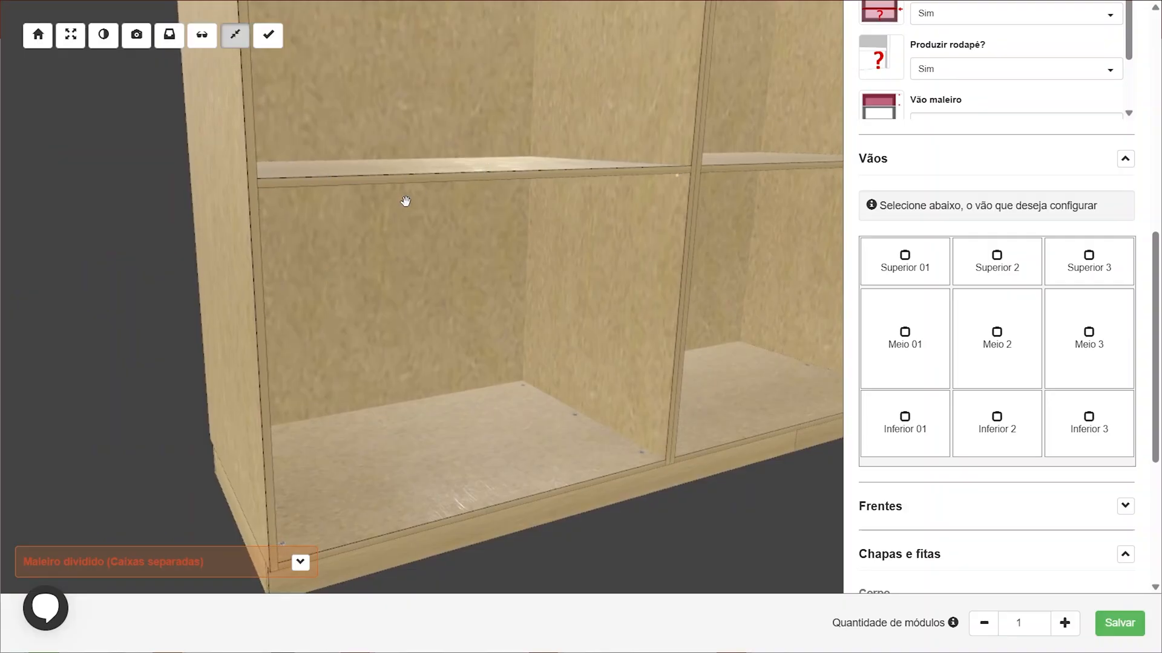
scroll(405, 201, down, 6)
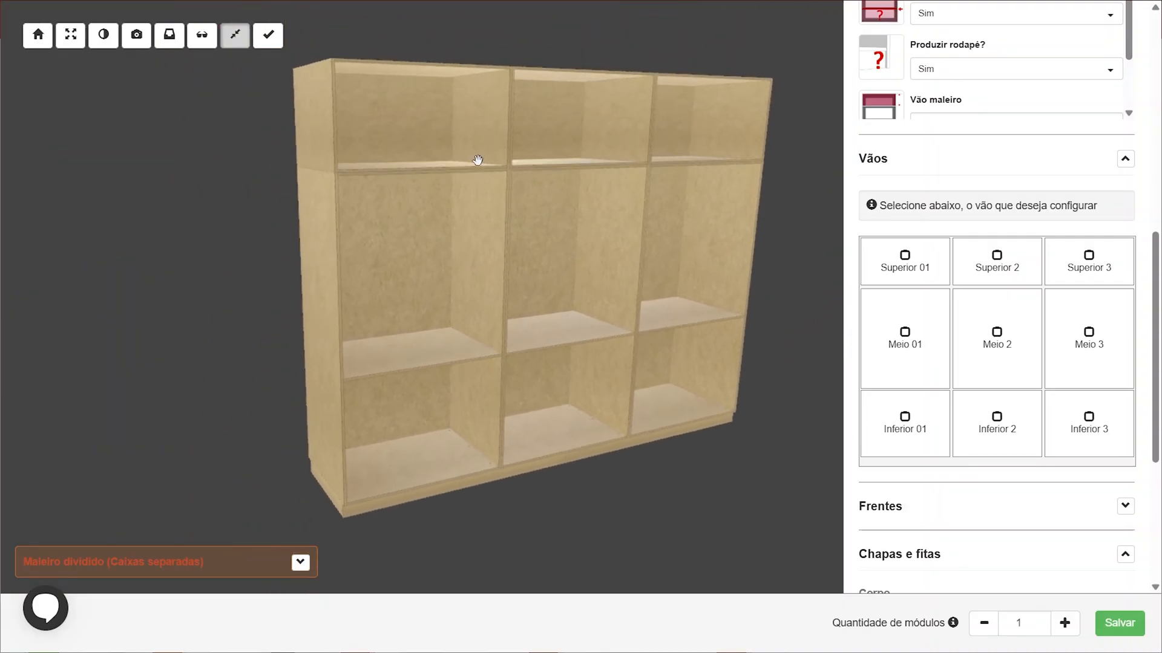
scroll(311, 129, up, 6)
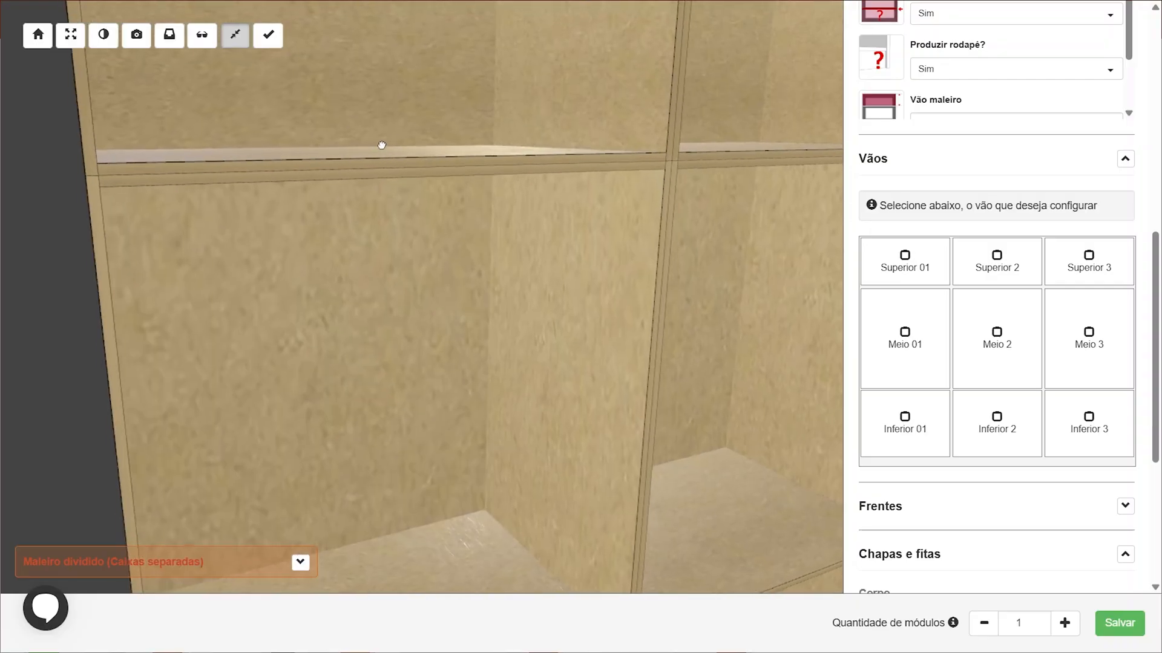
drag(381, 145, 446, 245)
scroll(383, 201, down, 4)
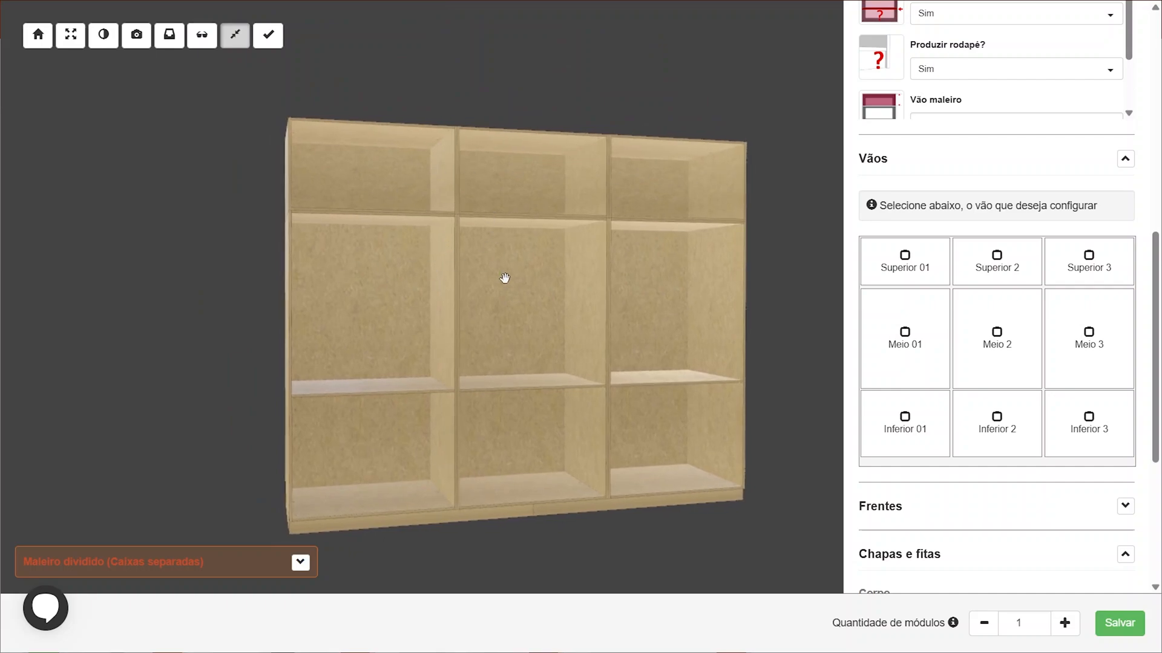
Switch the X-ray view on and off to inspect the cabinet's internal panels
click(195, 46)
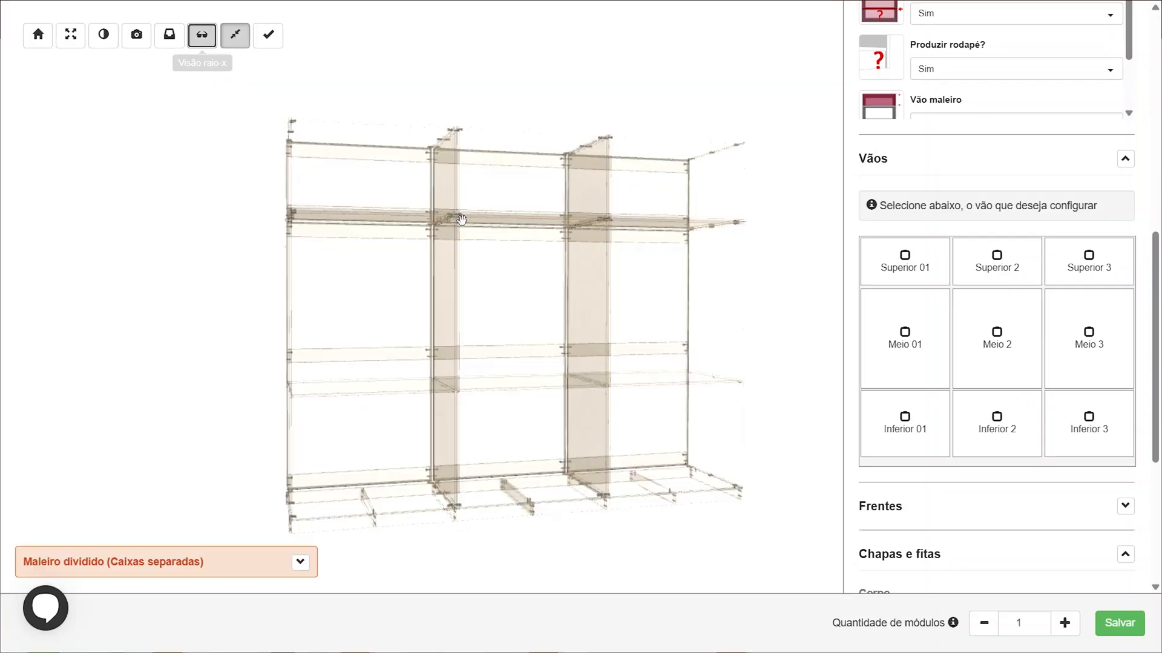
drag(519, 293, 661, 210)
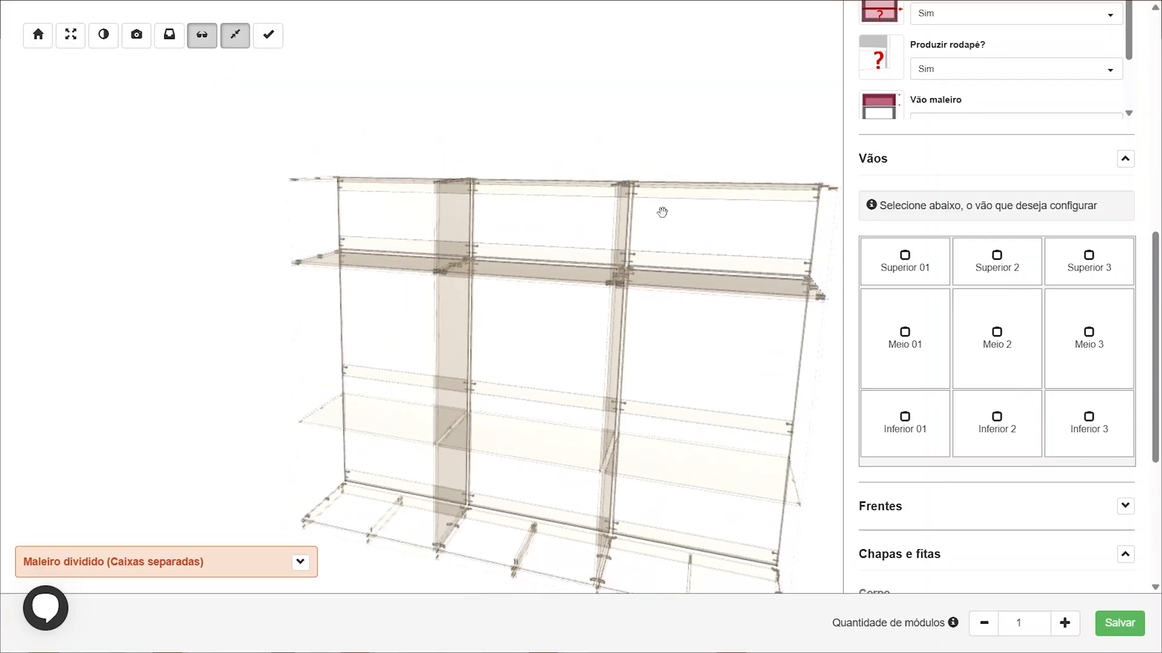
click(199, 48)
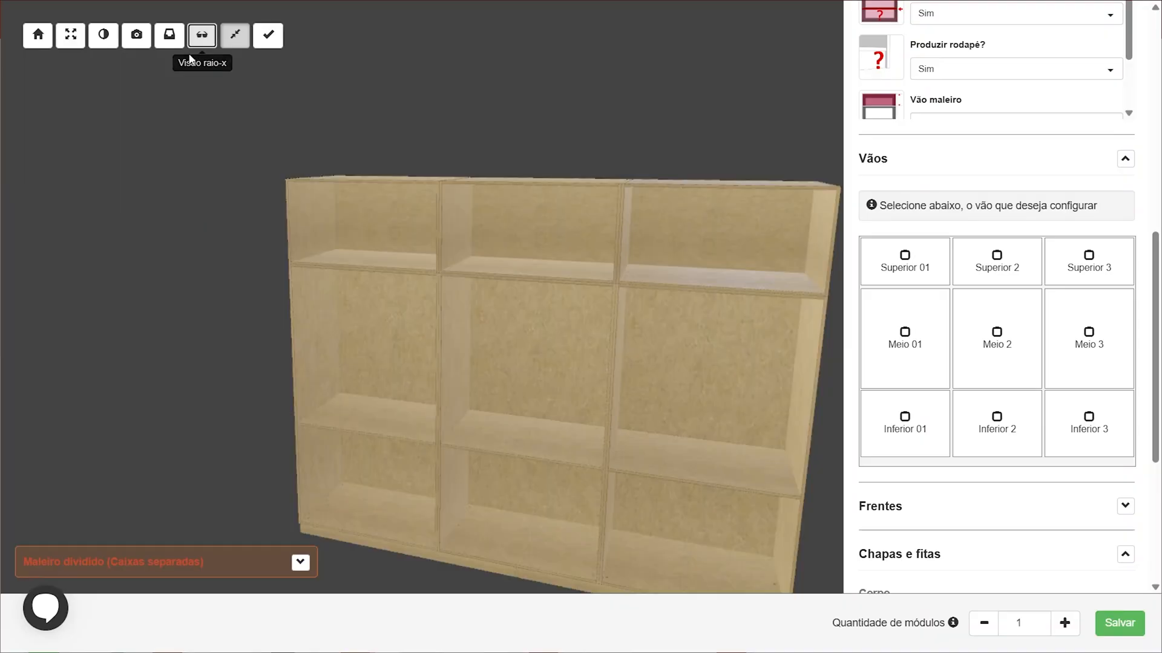
mouse_move(365, 288)
mouse_down()
mouse_move(442, 292)
mouse_move(381, 303)
mouse_up()
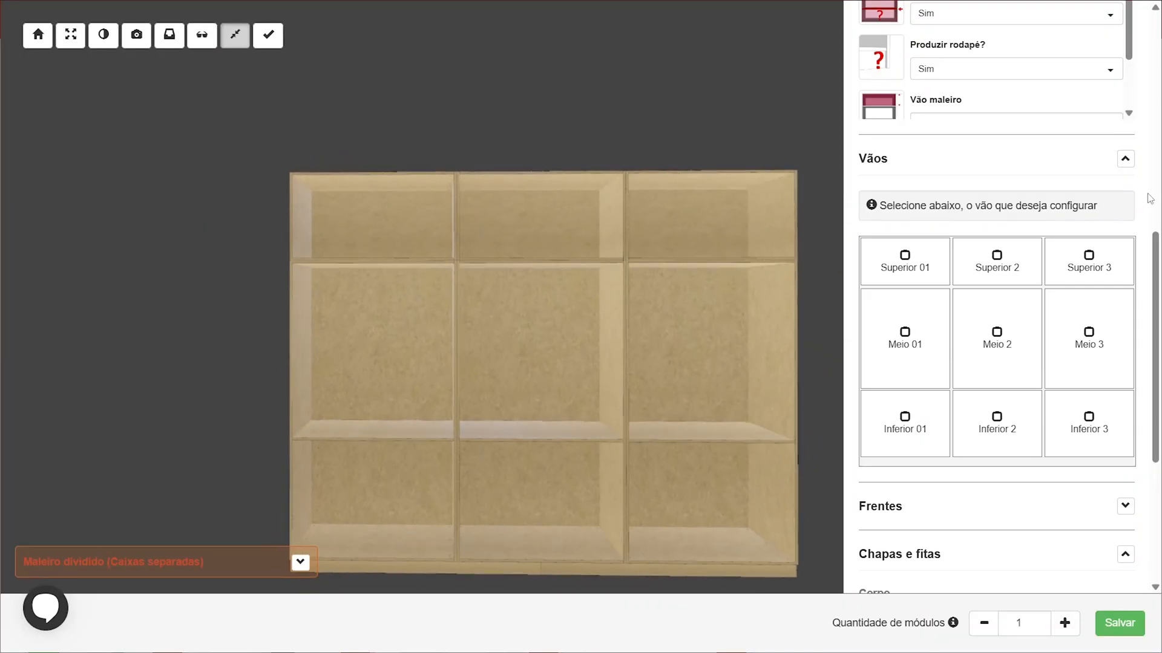
Set the lower compartment height of the 3rd column (Altura vão inferior 3° coluna) to 400
click(1125, 159)
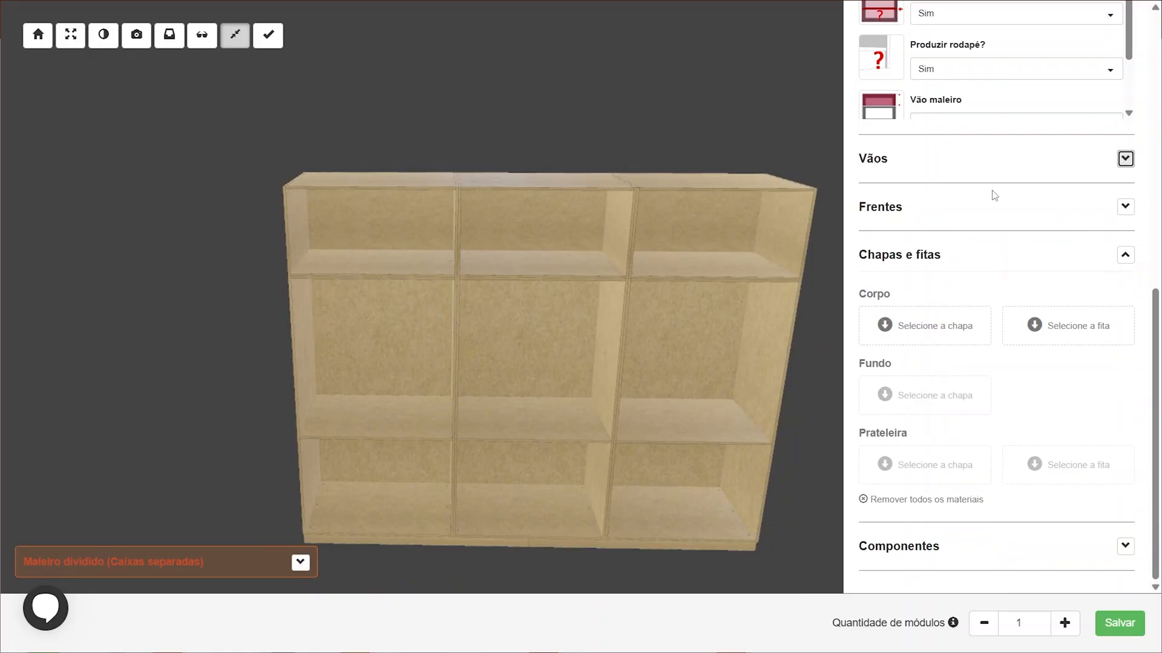
scroll(994, 195, up, 5)
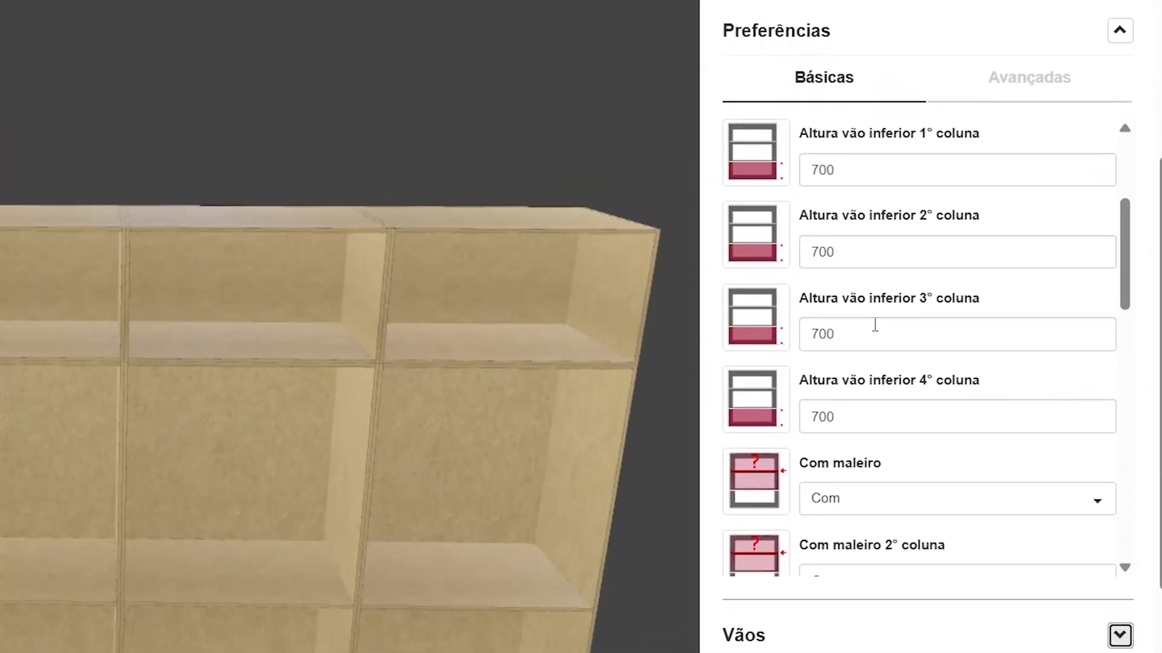
scroll(875, 325, up, 4)
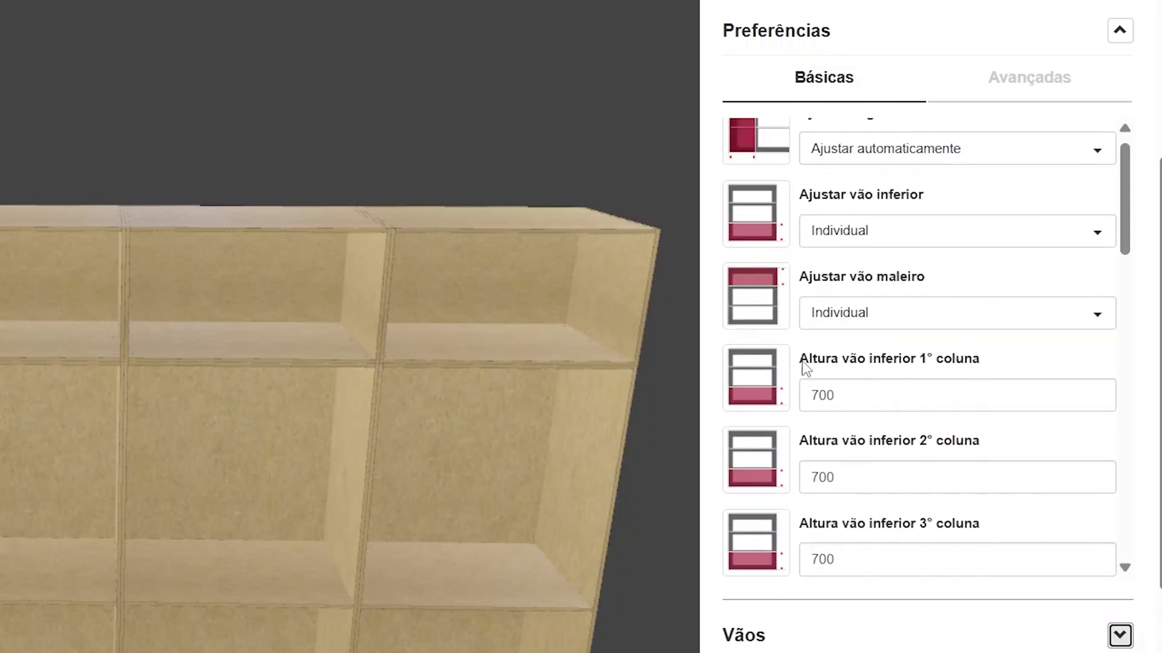
drag(802, 363, 1006, 363)
scroll(1008, 360, down, 2)
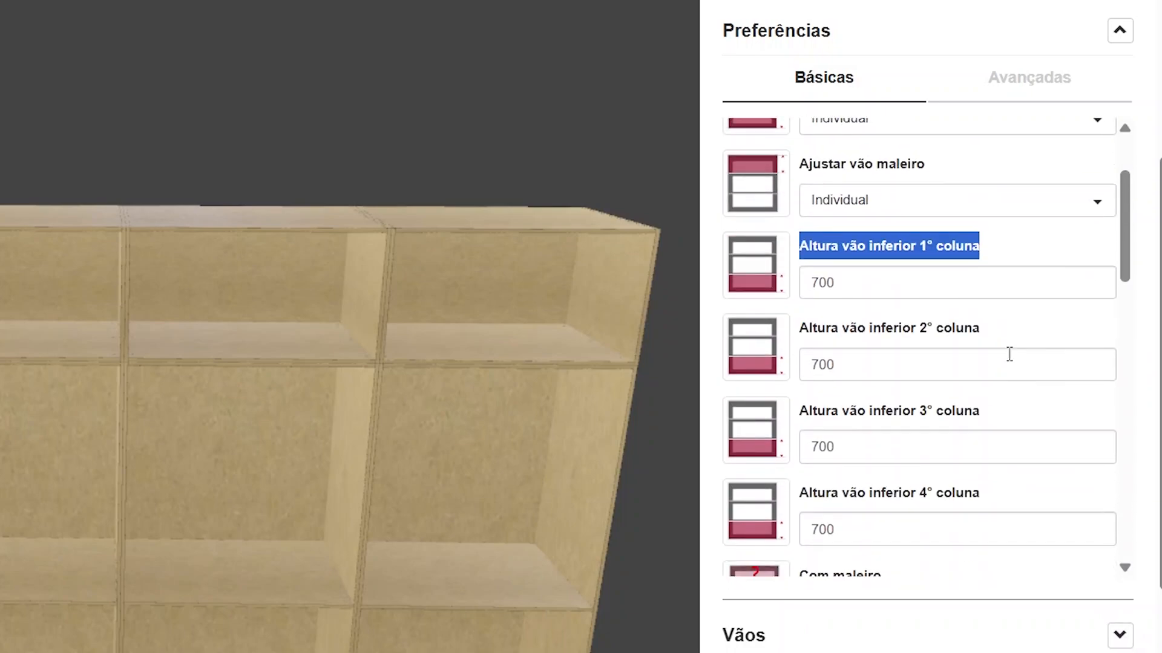
double_click(844, 297)
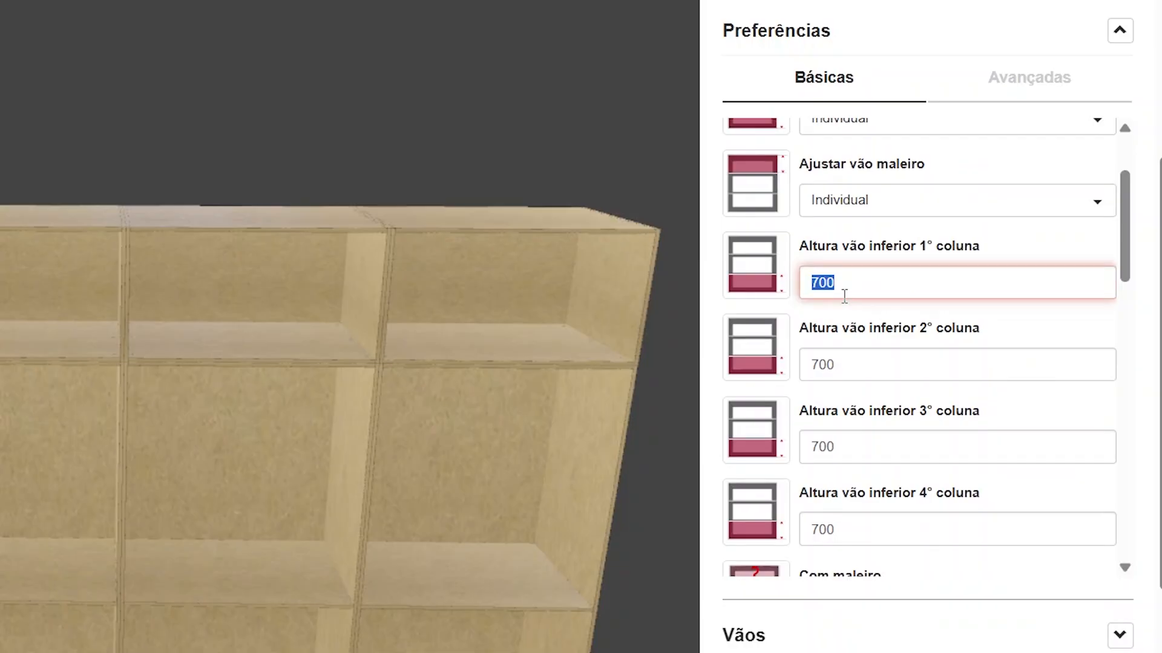
scroll(866, 312, down, 2)
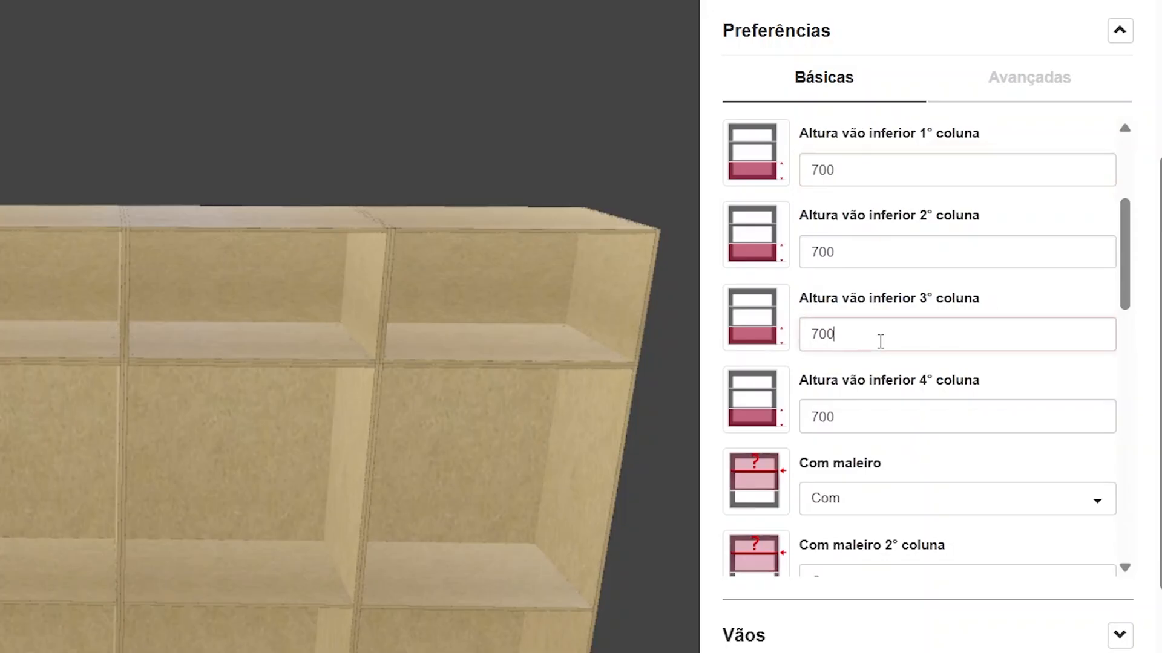
double_click(880, 341)
text(4)
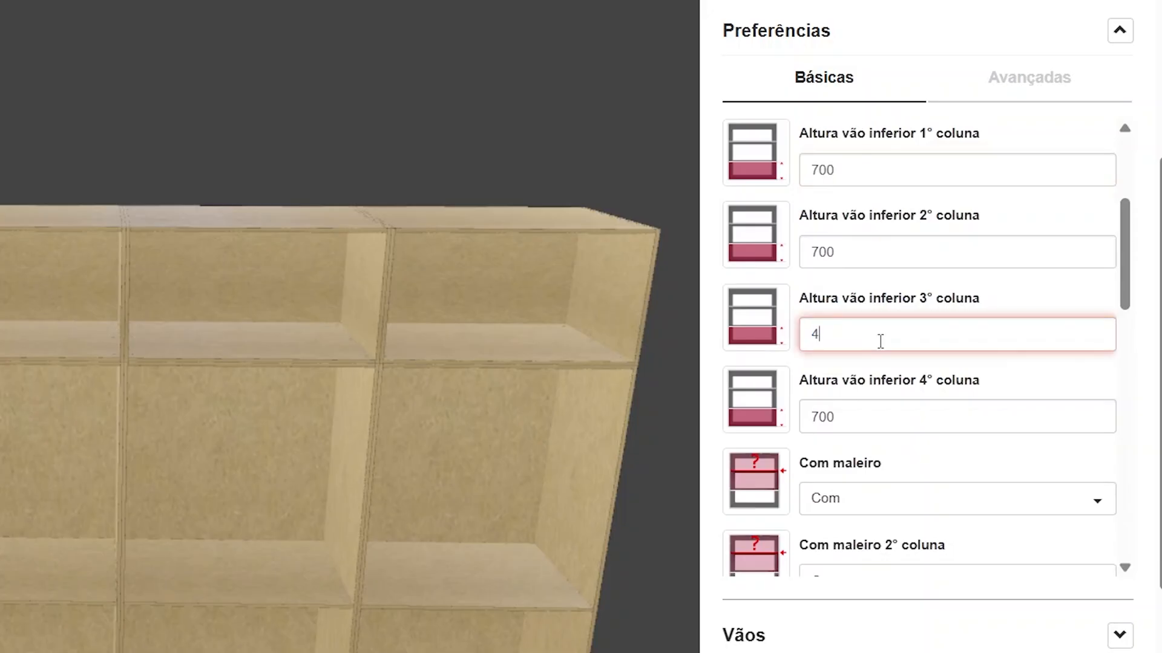
text(00)
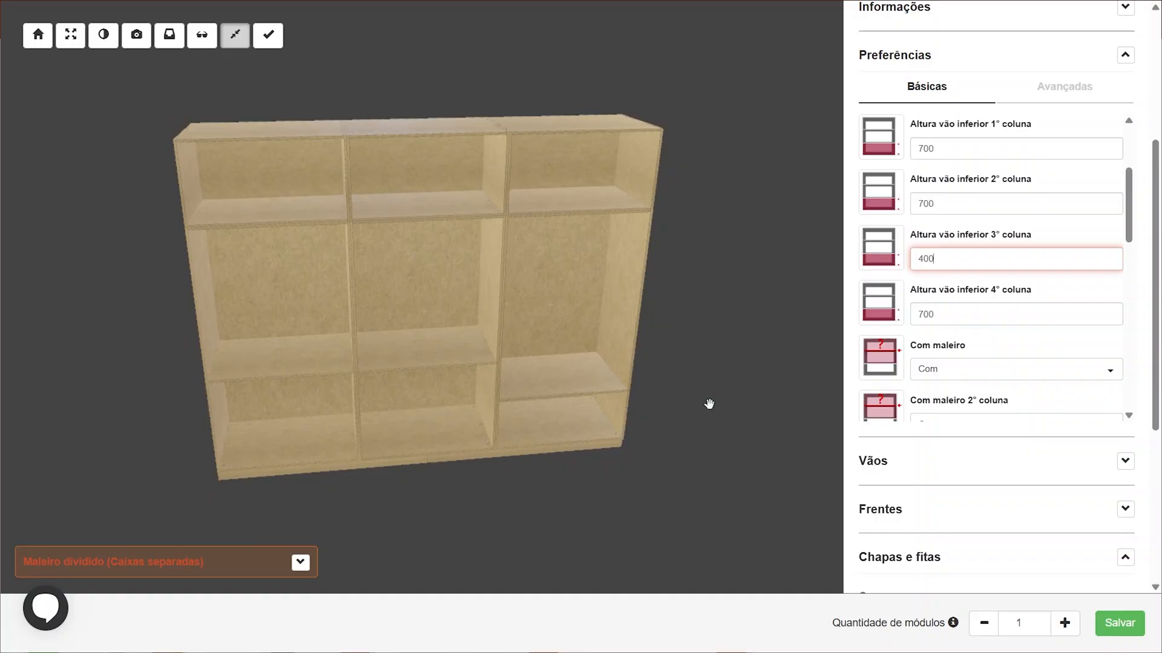
Review the Vãos layout and the remaining preferences, including the Vão maleiro heights
scroll(1133, 355, down, 6)
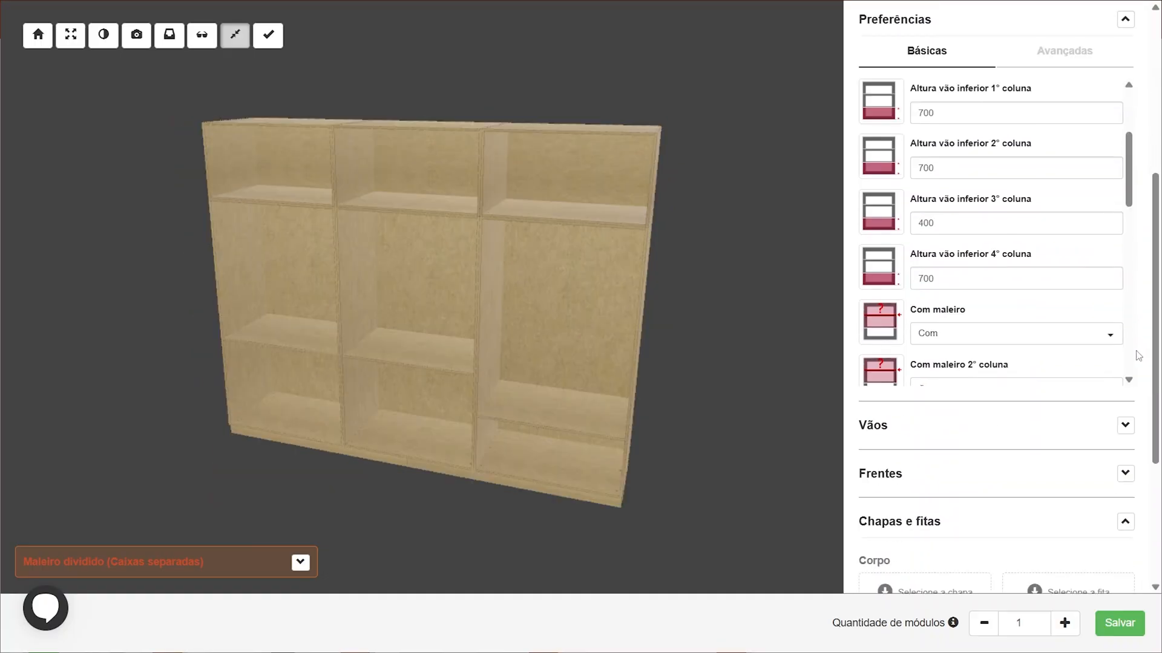
click(1125, 159)
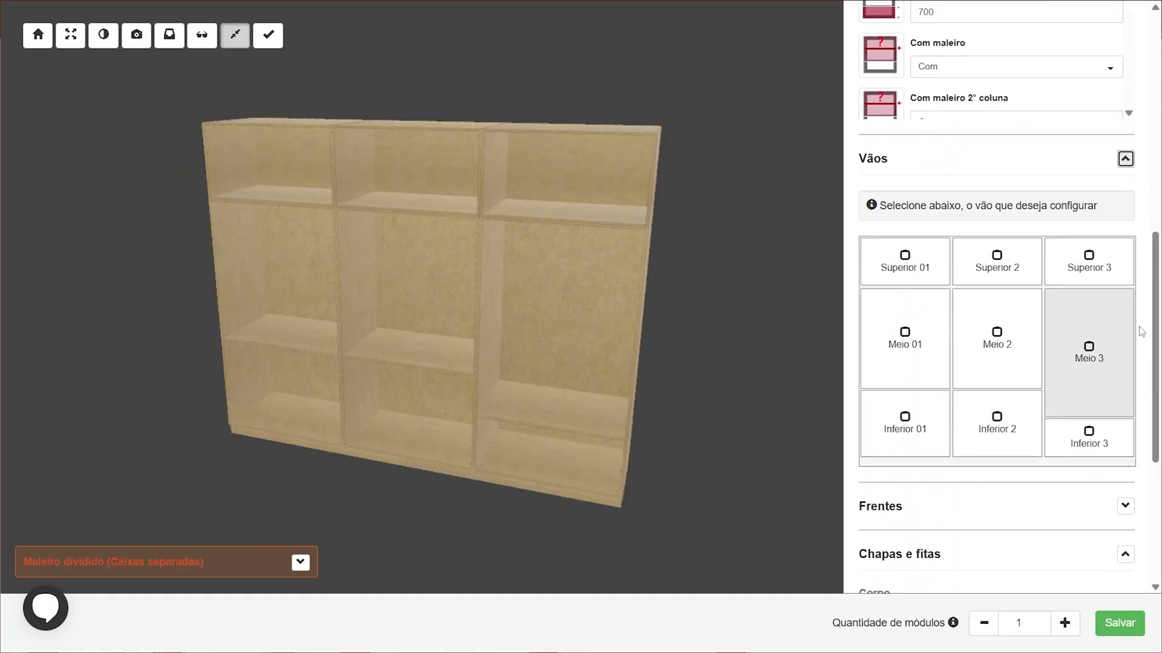
scroll(1143, 383, down, 1)
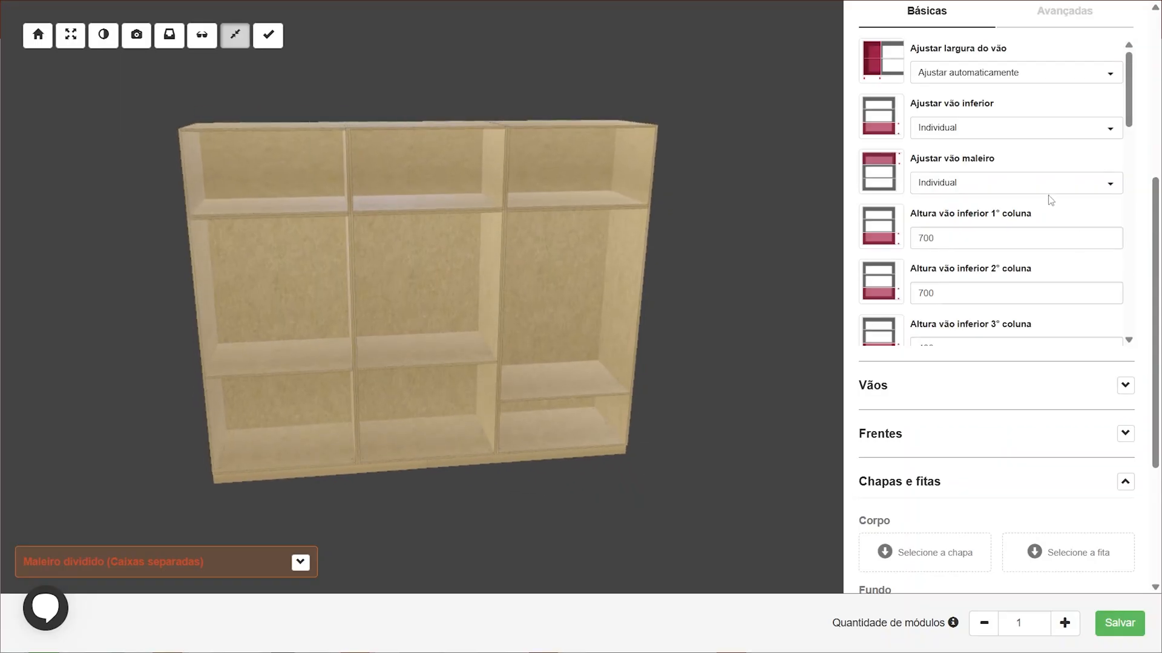
scroll(1048, 197, down, 1)
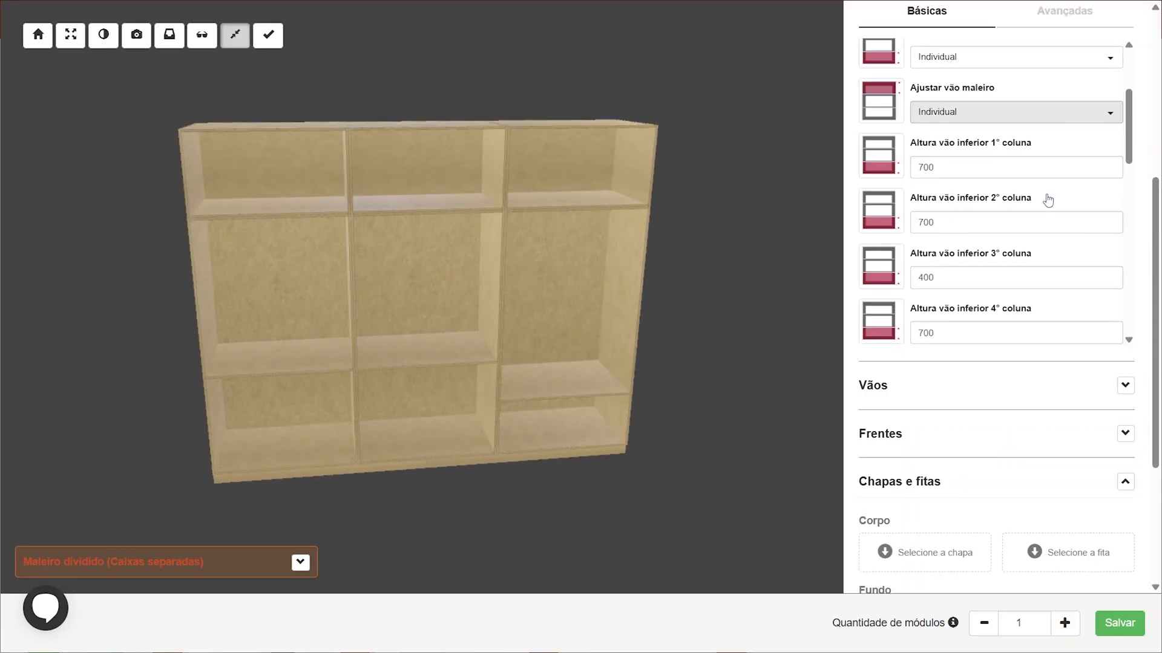
scroll(1048, 197, down, 10)
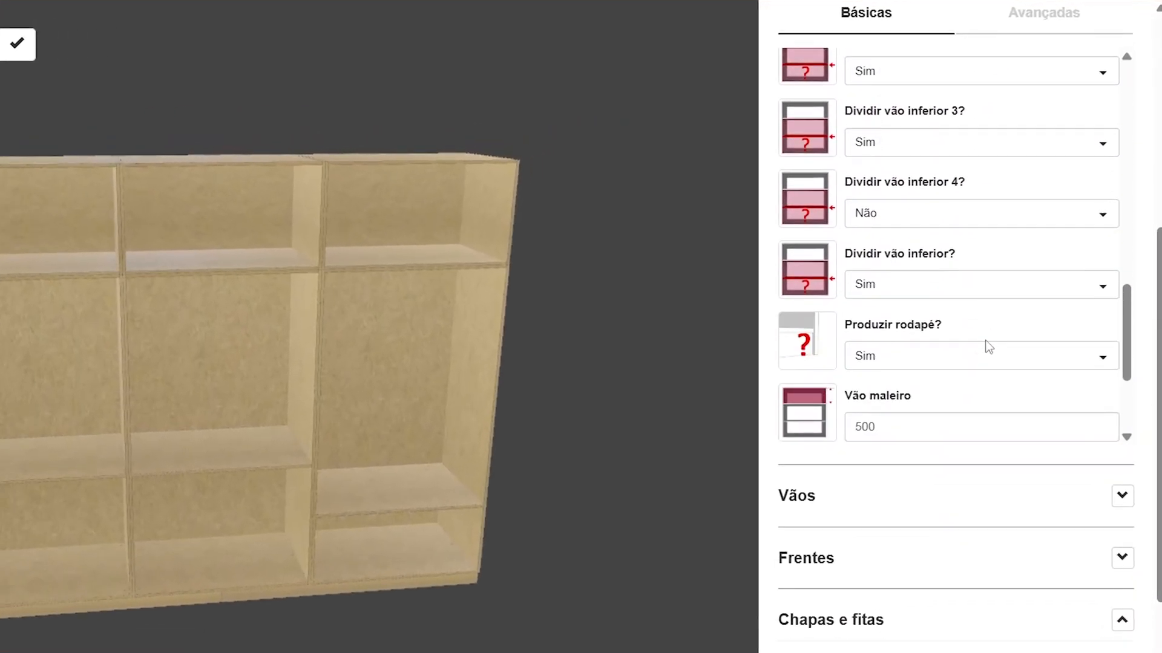
scroll(988, 346, down, 3)
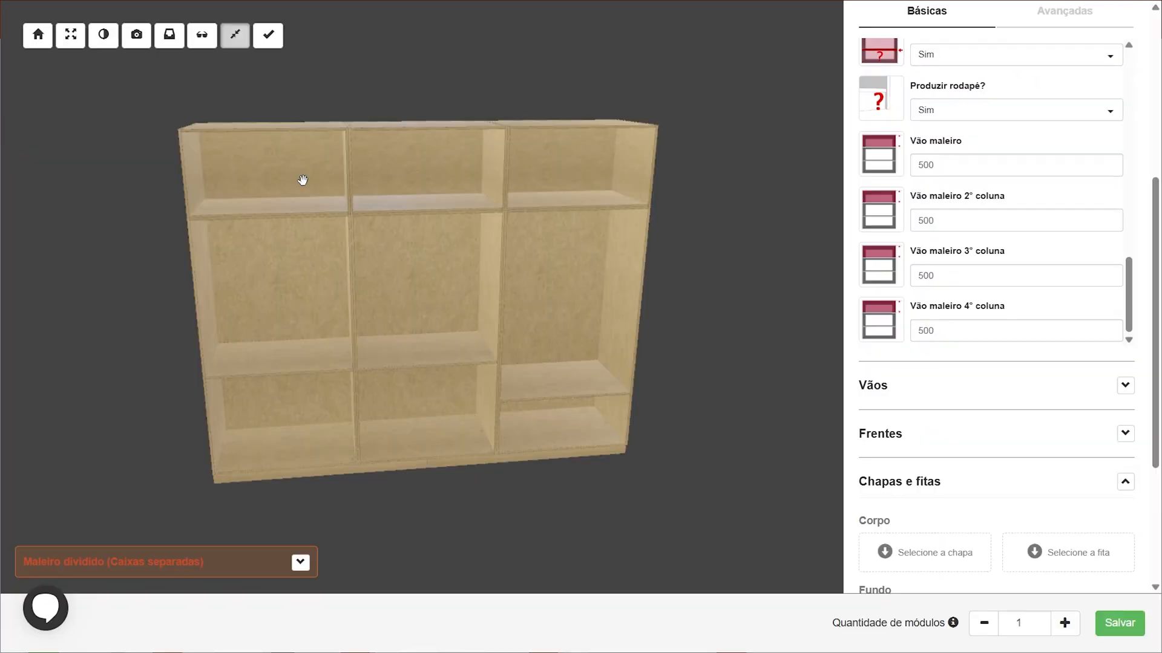
drag(302, 181, 282, 163)
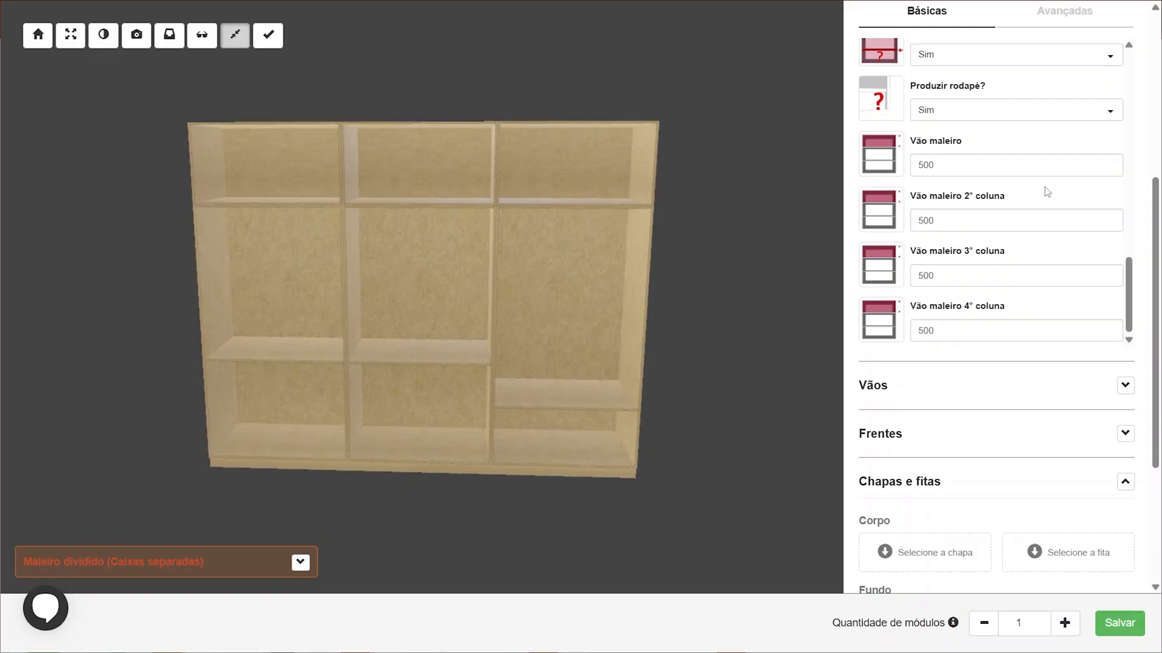
scroll(1047, 192, up, 3)
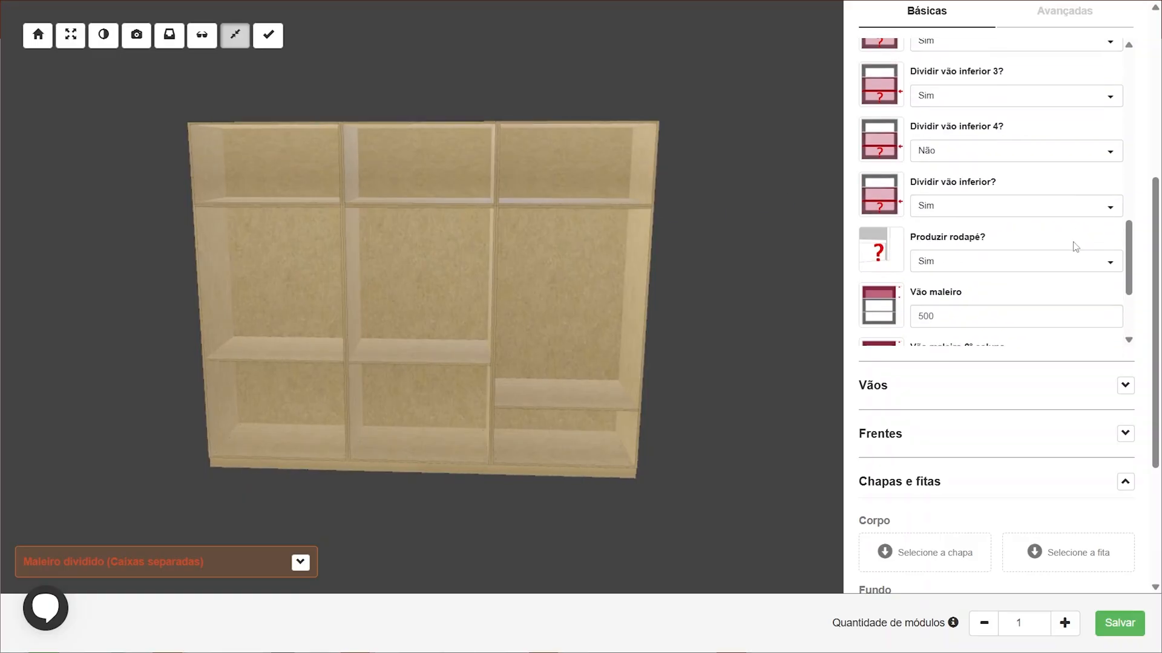
scroll(1054, 272, down, 3)
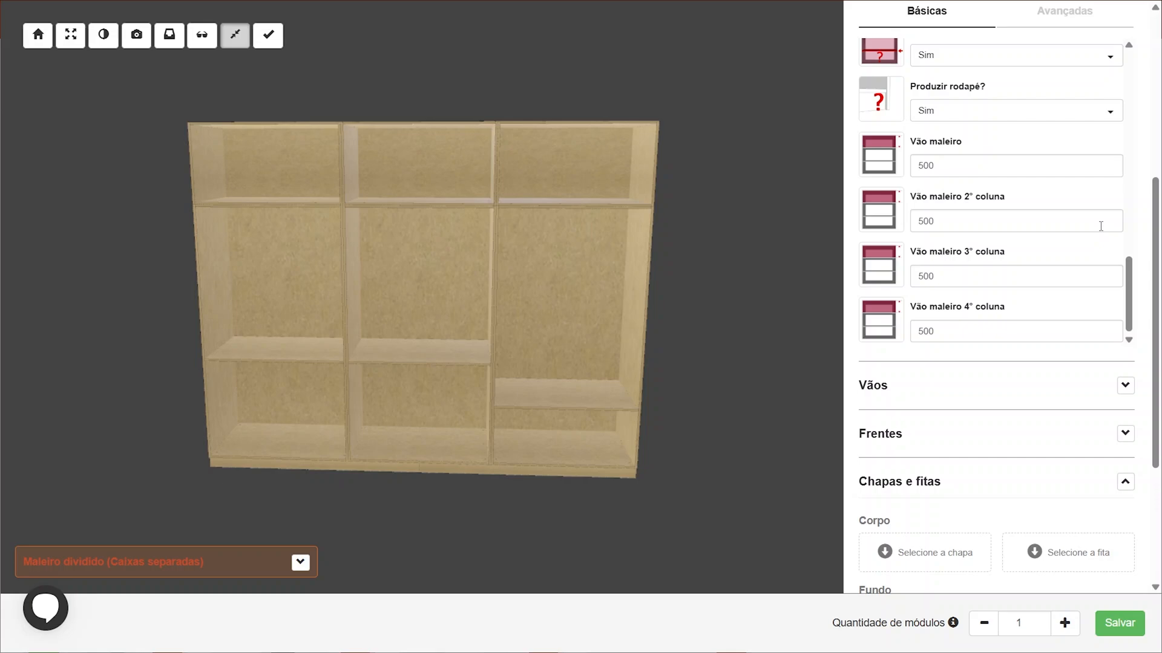
scroll(1097, 225, up, 10)
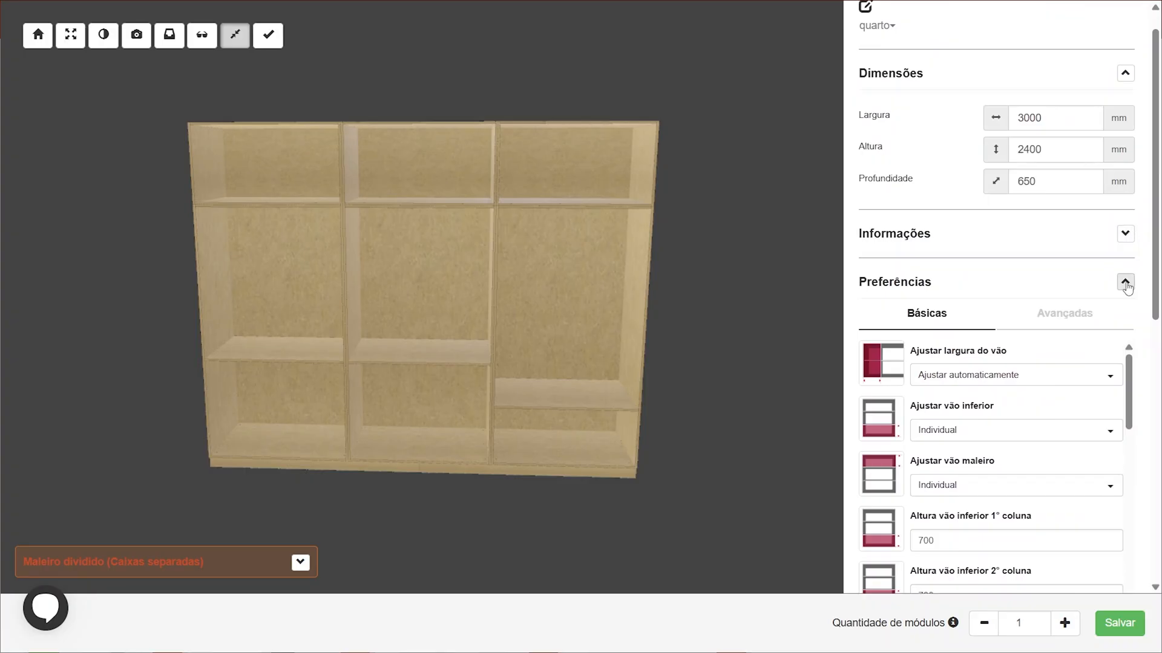
Collapse the Preferências section and expand the Vãos section
click(1126, 285)
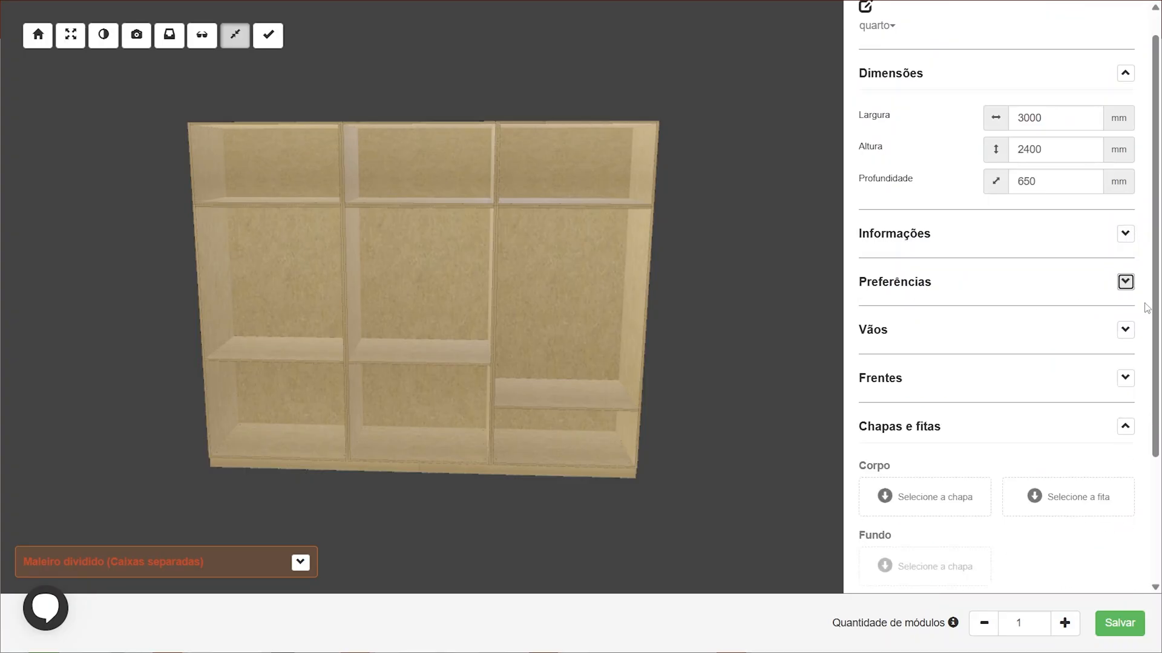
scroll(1108, 305, down, 1)
click(1125, 254)
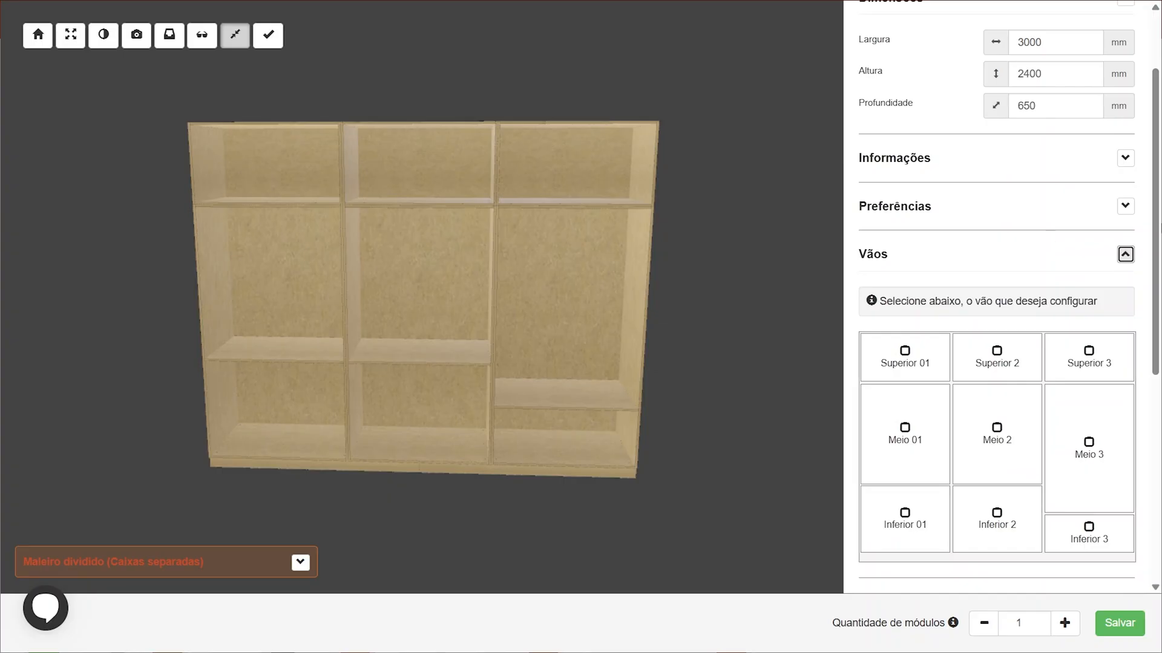
scroll(1026, 255, down, 1)
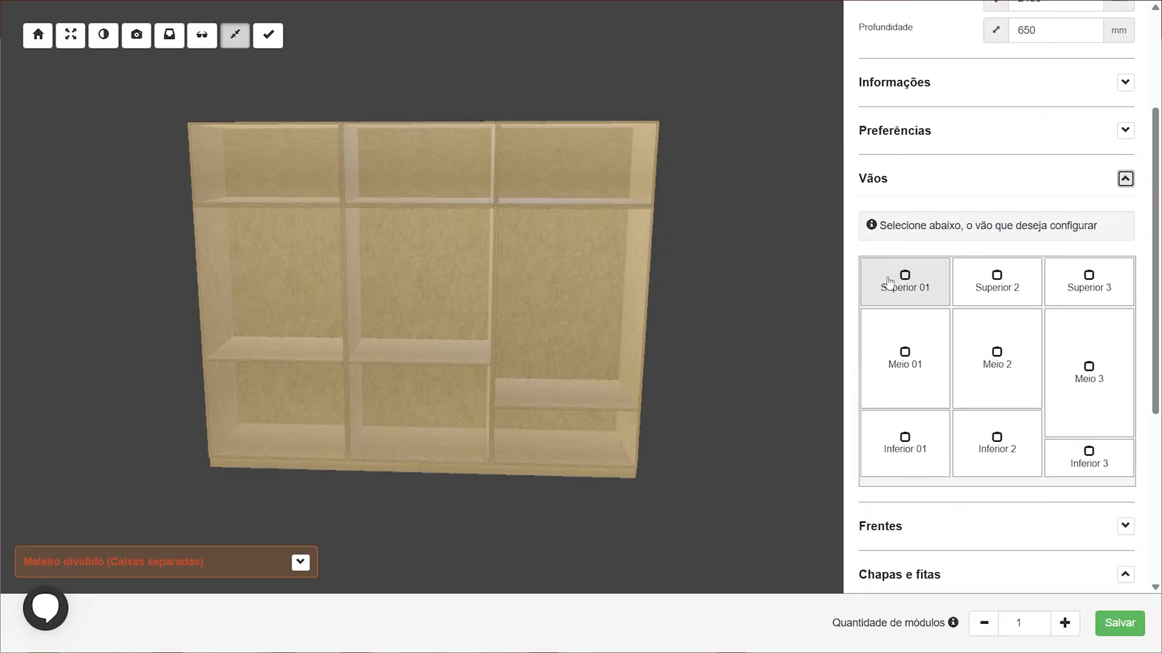
scroll(1059, 197, down, 1)
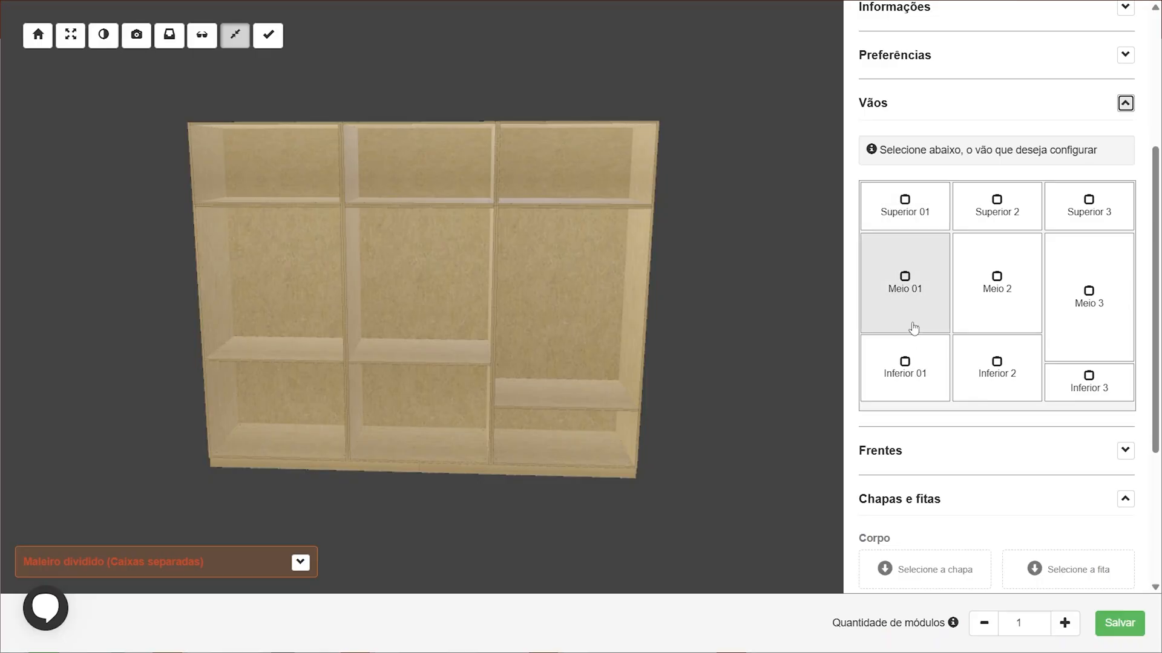
click(908, 200)
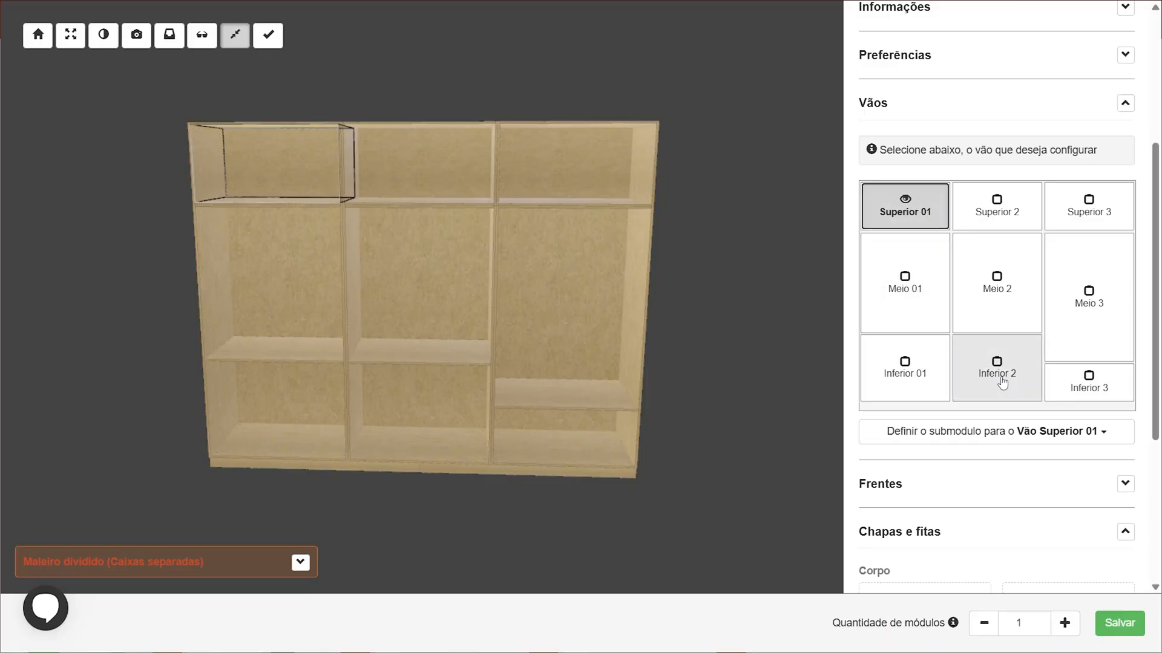
scroll(1035, 357, down, 1)
click(1015, 357)
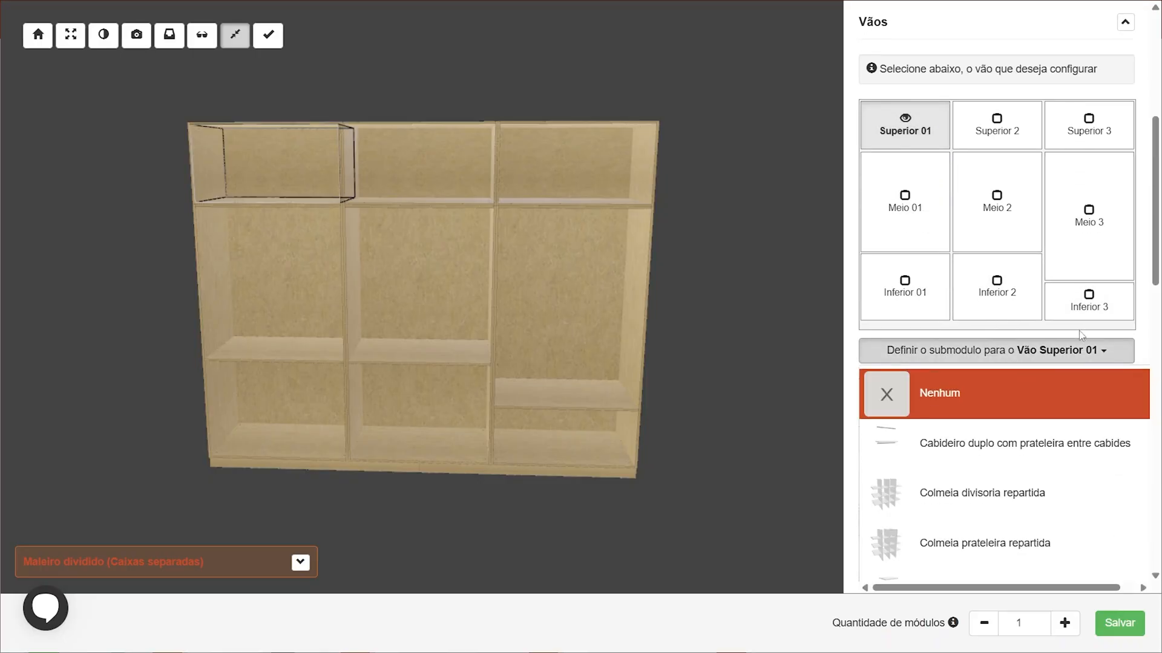
scroll(1079, 335, down, 2)
click(1052, 219)
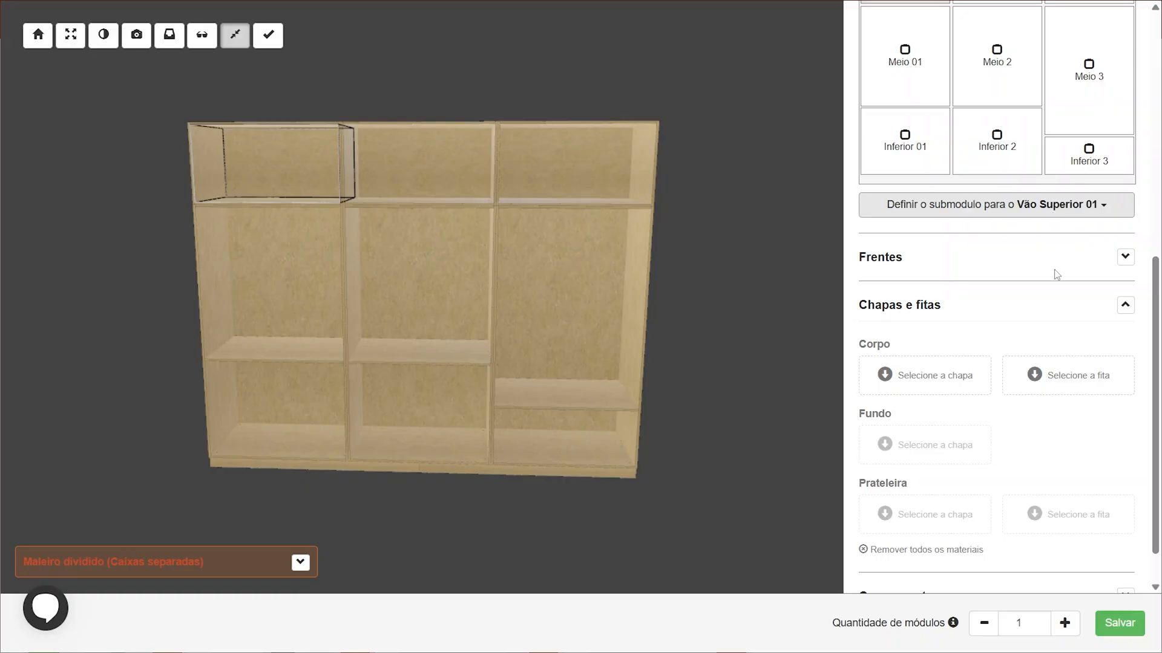
scroll(1054, 269, up, 3)
Assign the Tubo cabideiro submodule to the Meio 01 opening
click(925, 254)
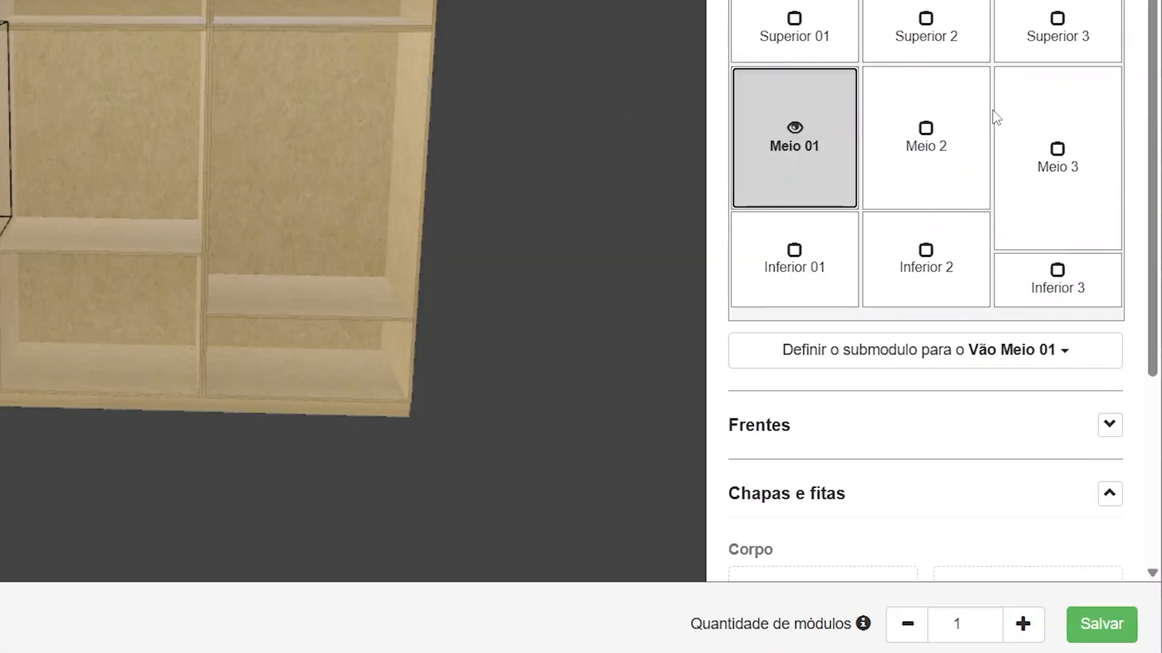
scroll(978, 270, down, 2)
click(975, 257)
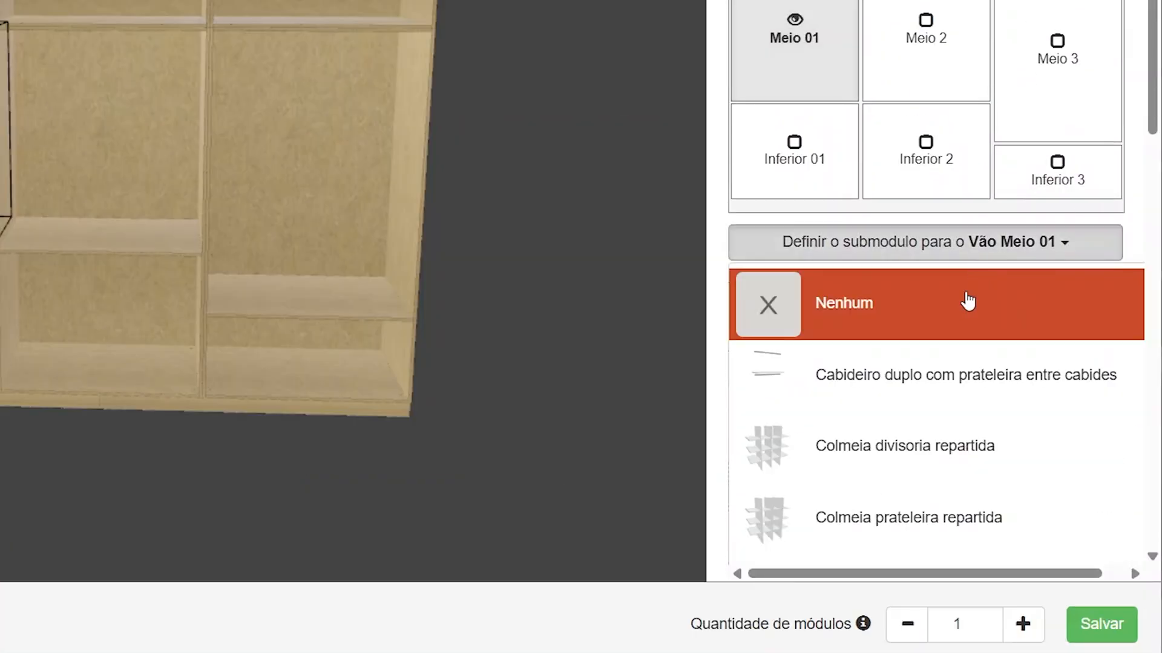
scroll(959, 339, down, 13)
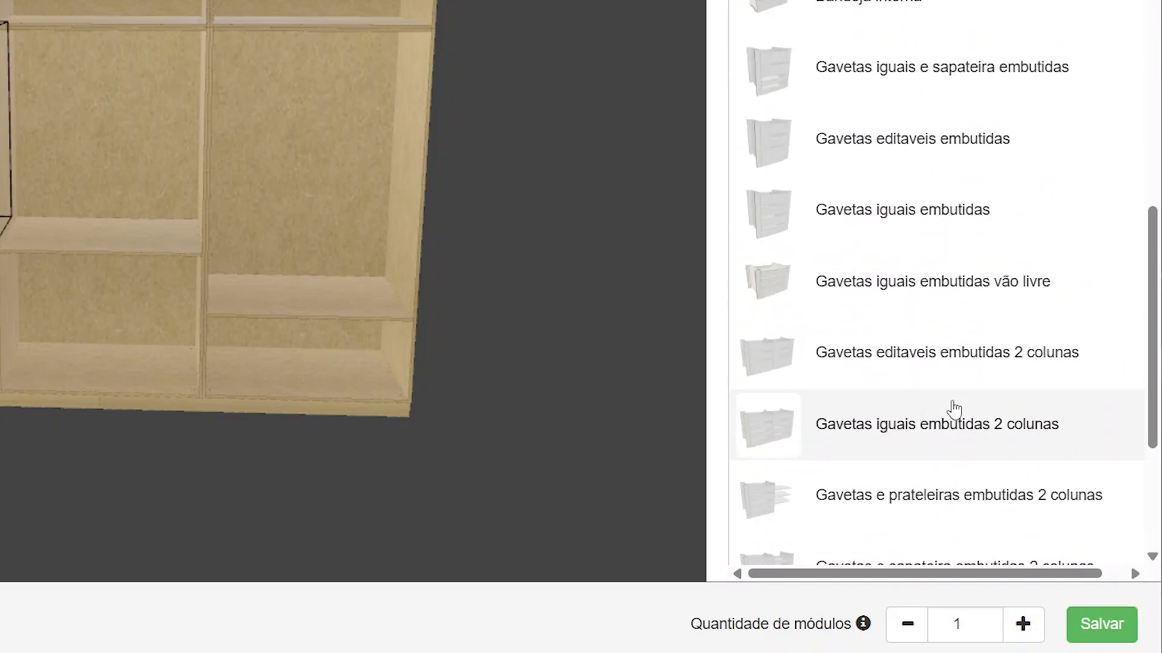
scroll(955, 409, down, 8)
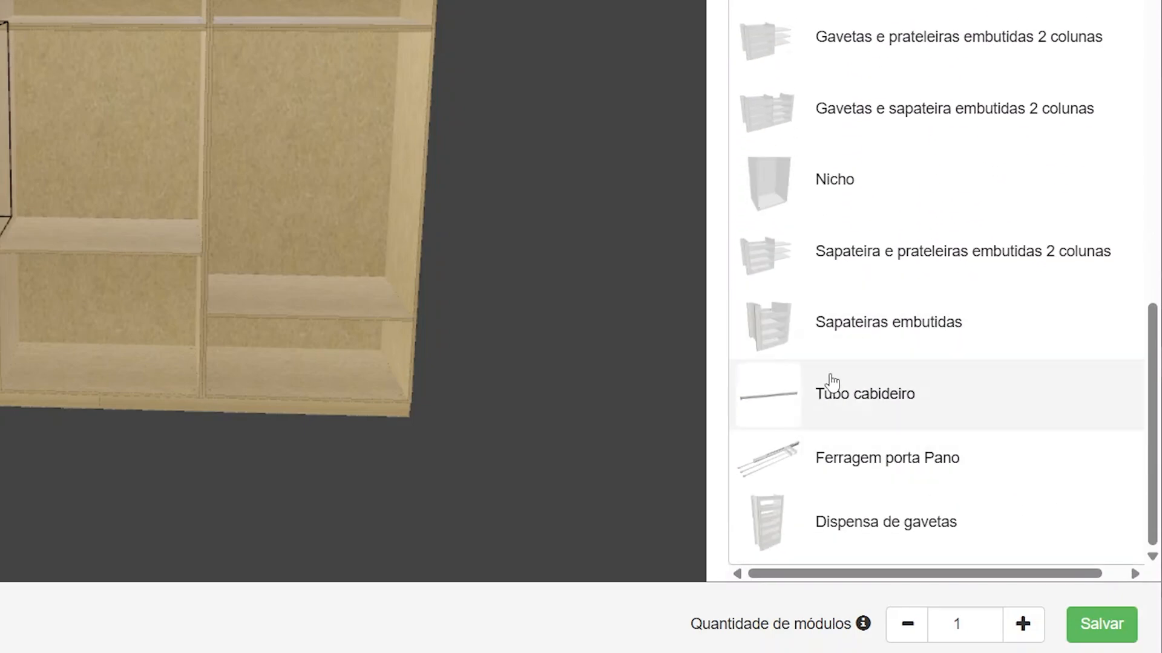
click(838, 409)
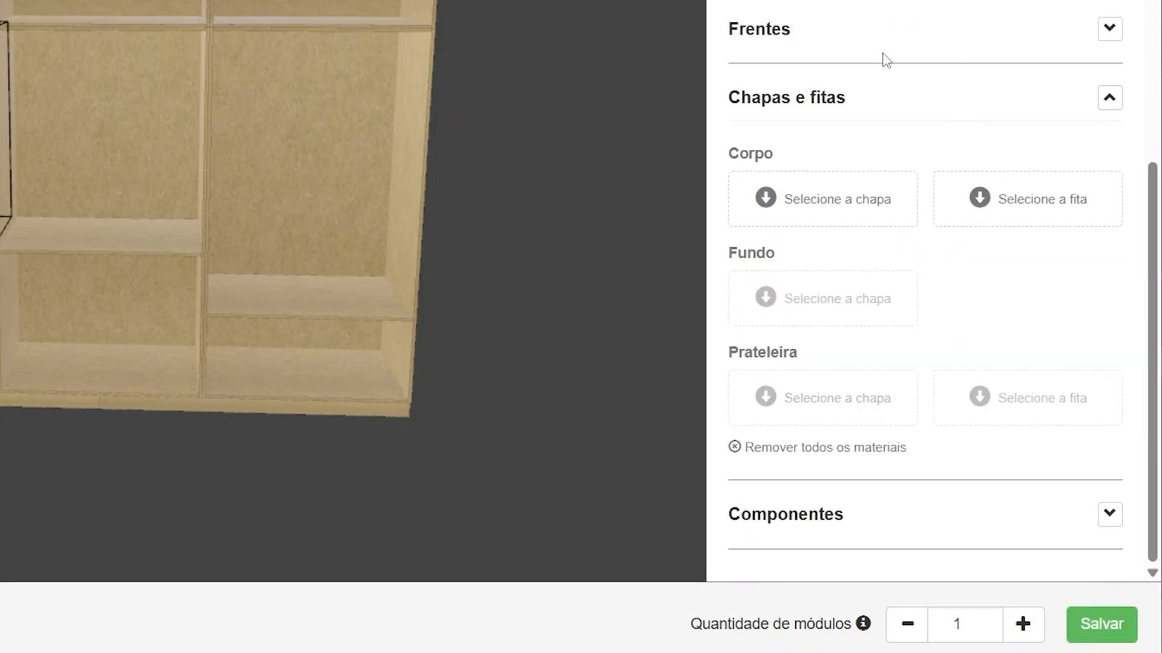
Assign the Colmeia divisoria repartida submodule to the Meio 2 opening
scroll(956, 197, up, 1)
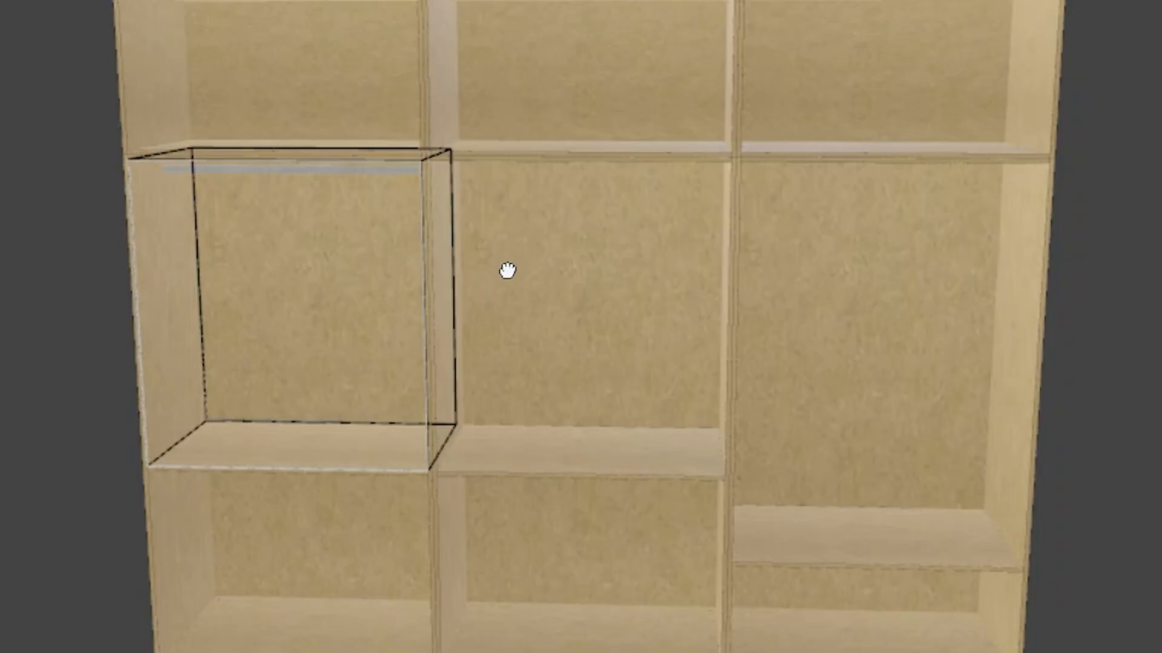
mouse_move(508, 267)
mouse_down()
mouse_move(426, 319)
mouse_move(846, 264)
mouse_up()
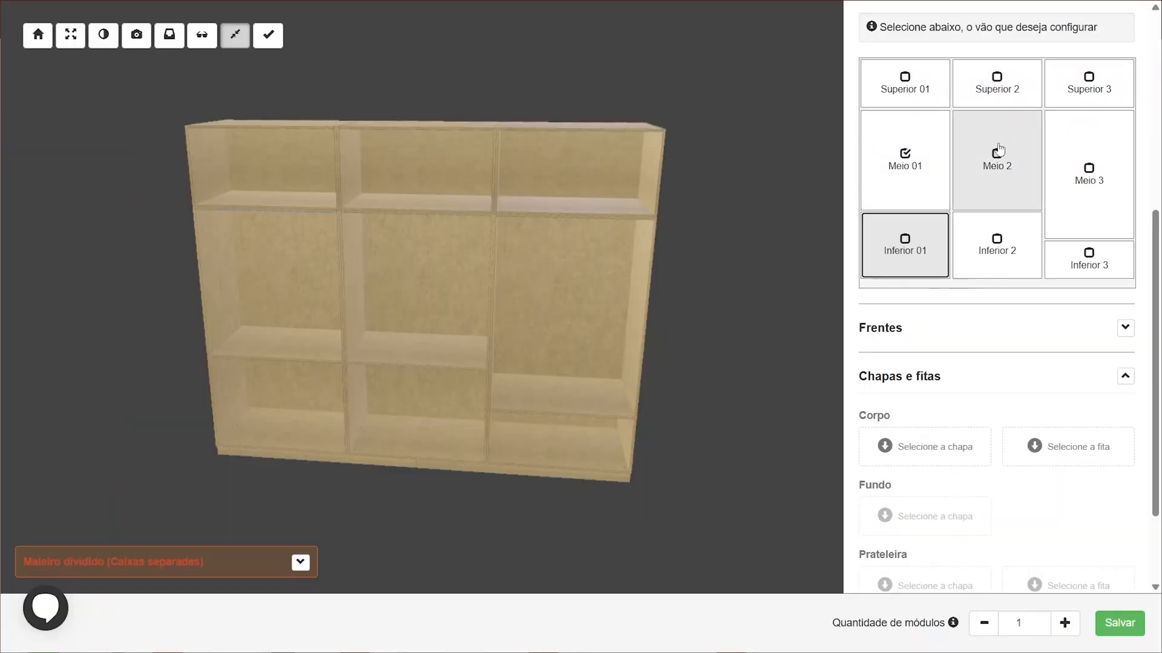
click(999, 150)
click(1086, 309)
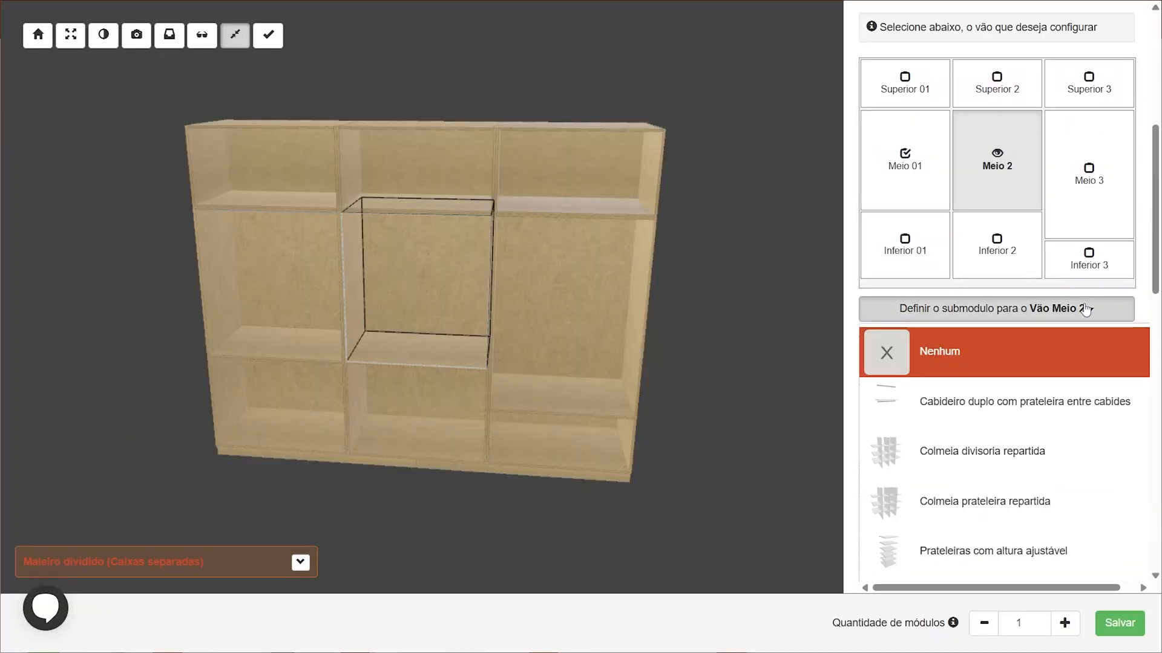
scroll(1082, 314, down, 1)
scroll(907, 324, down, 2)
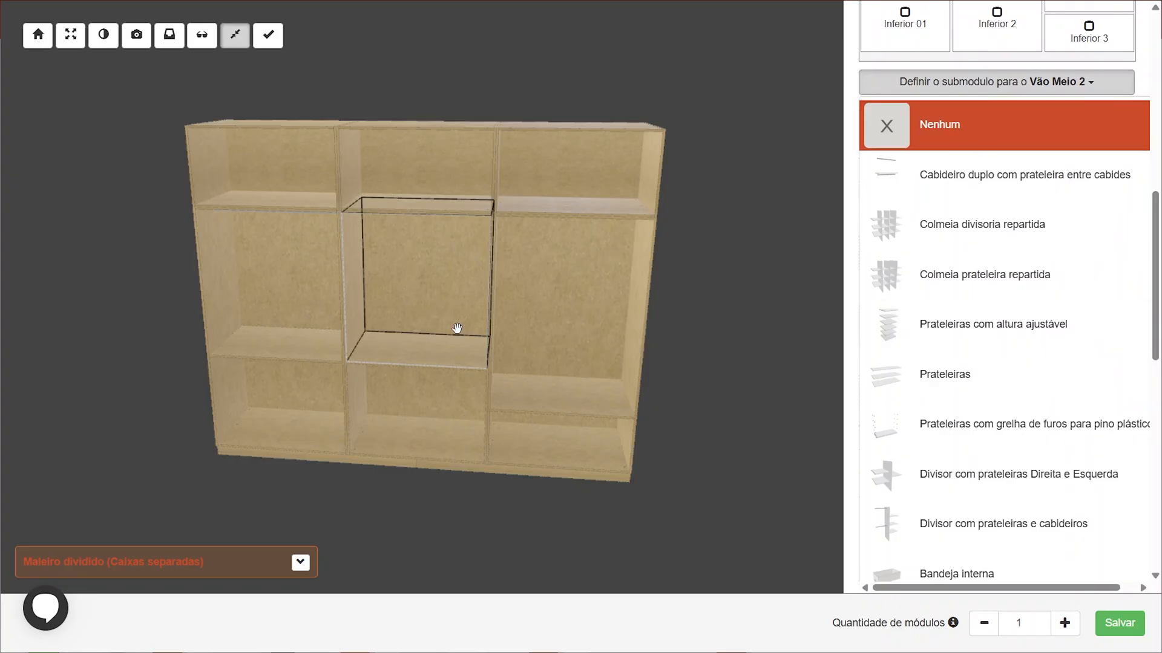
drag(488, 275, 429, 238)
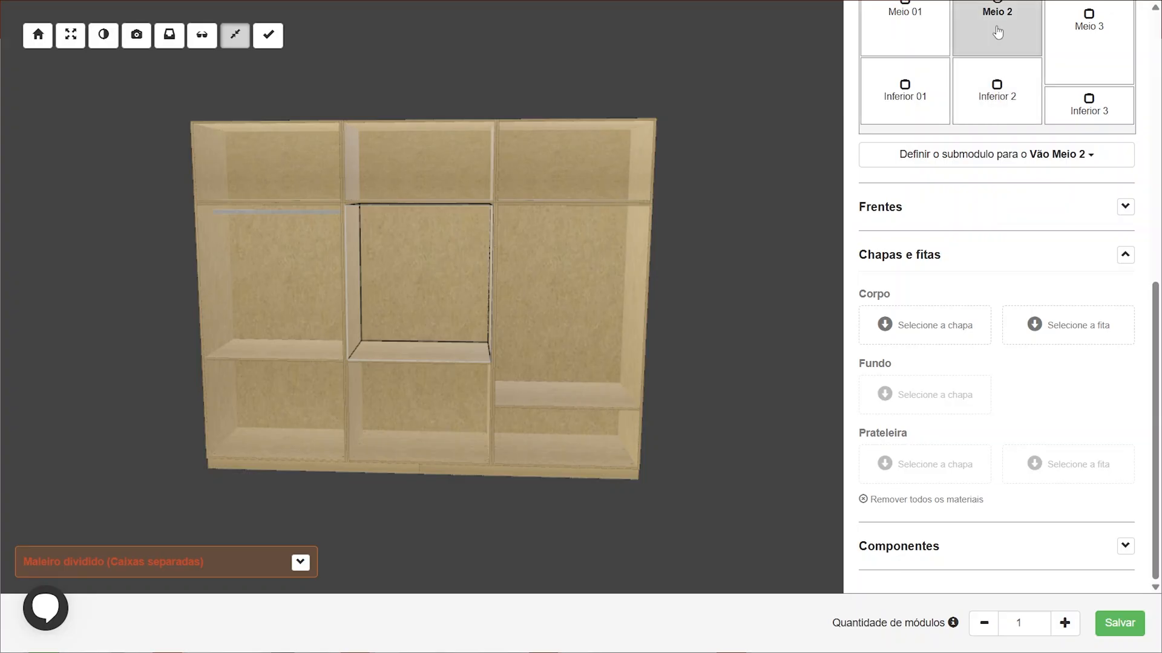
click(988, 170)
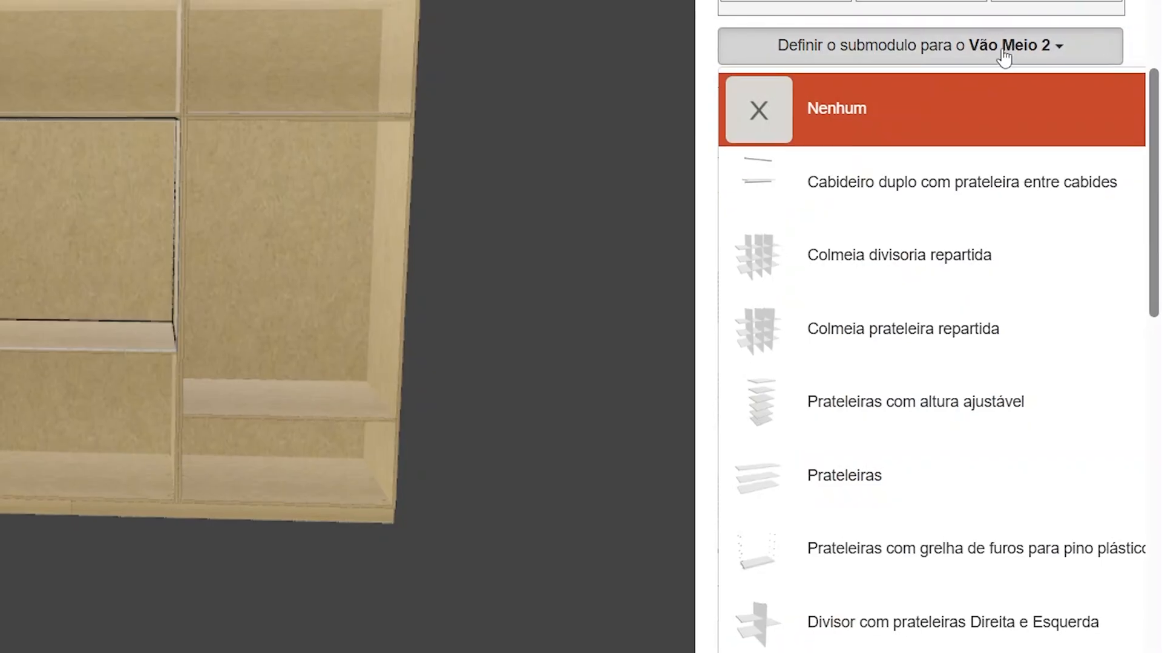
scroll(985, 293, down, 4)
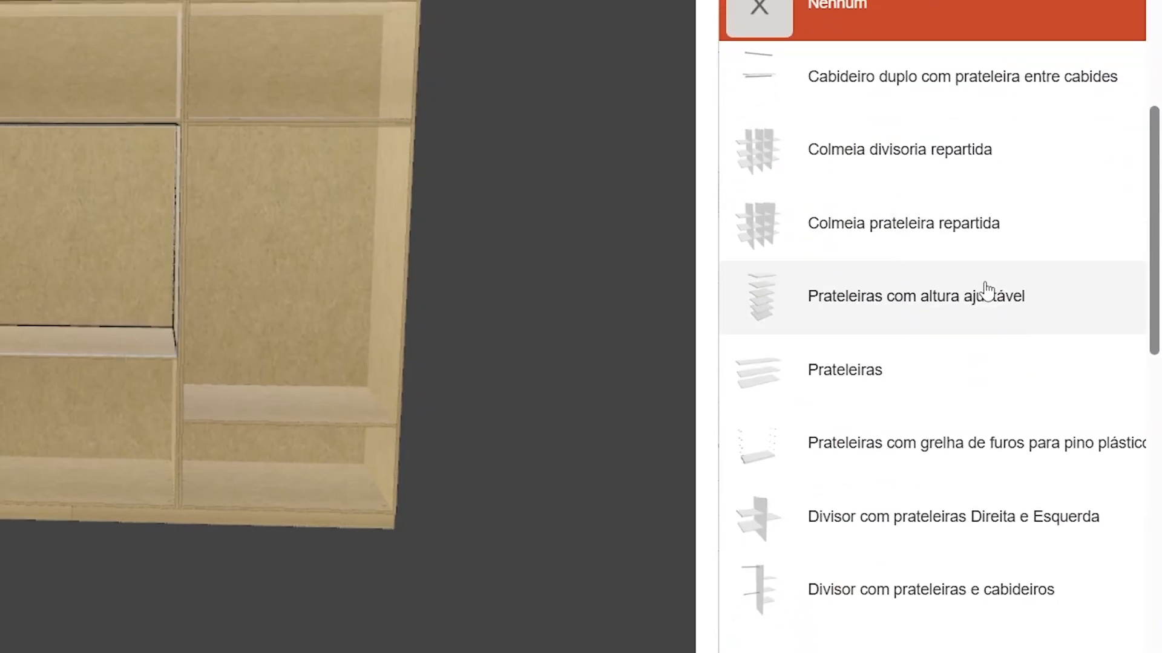
scroll(986, 299, down, 6)
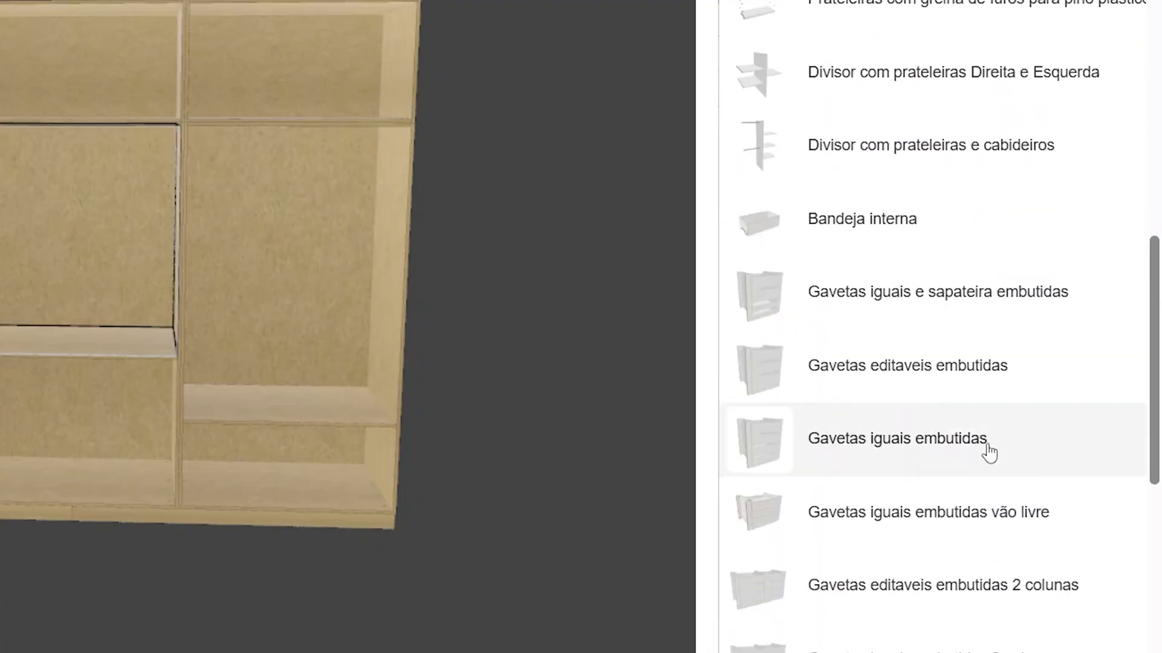
scroll(988, 451, up, 10)
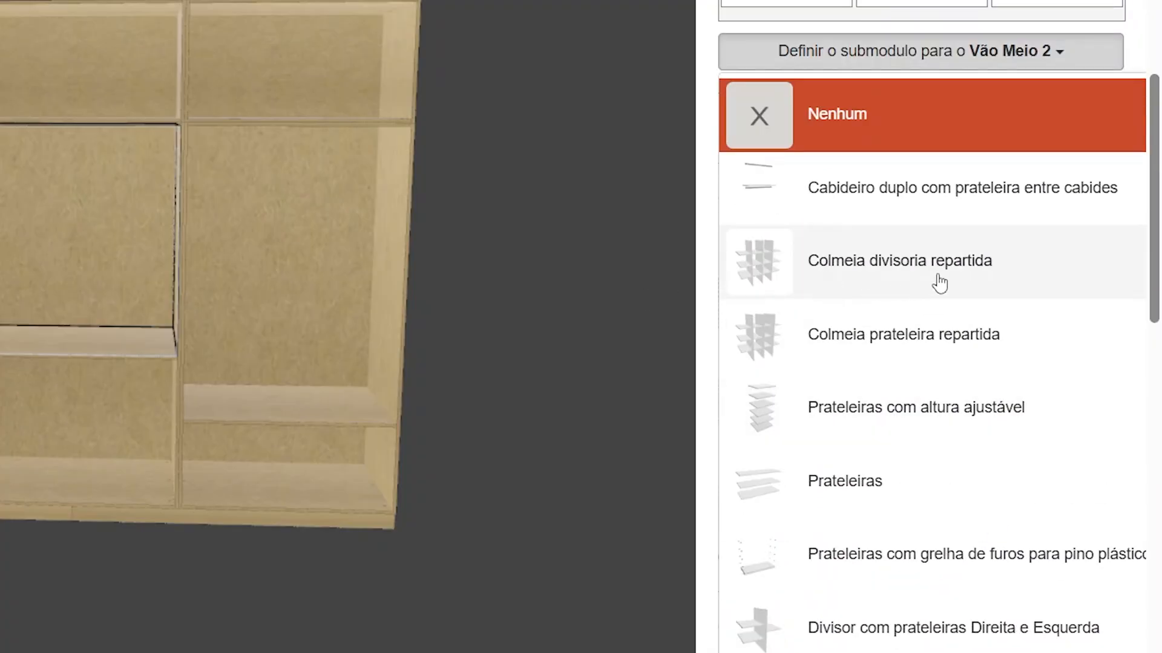
click(939, 282)
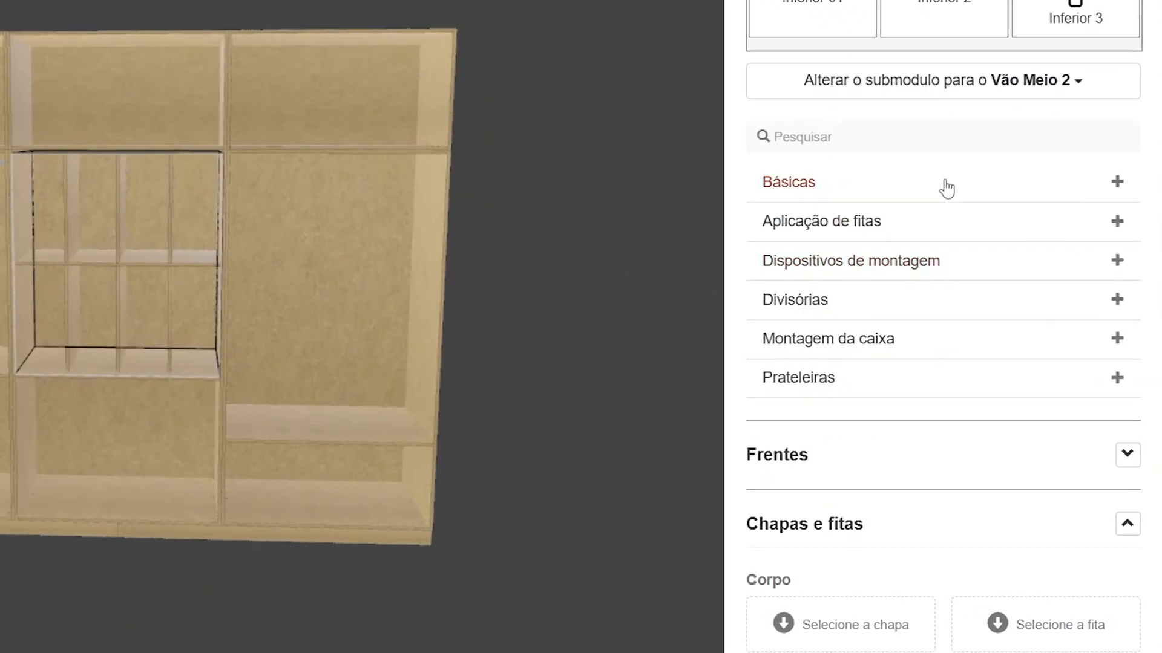
In the Meio 2 honeycomb's basic settings, set Número de divisórias to 2 and Número de prateleiras to 2
click(947, 189)
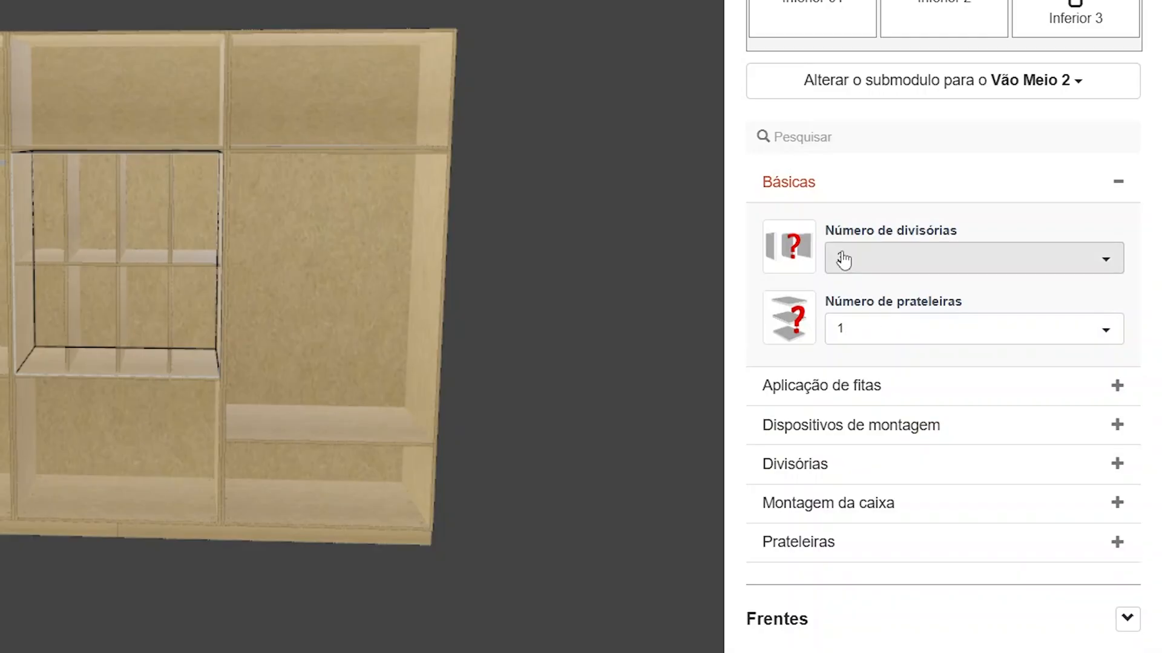
click(913, 274)
click(865, 334)
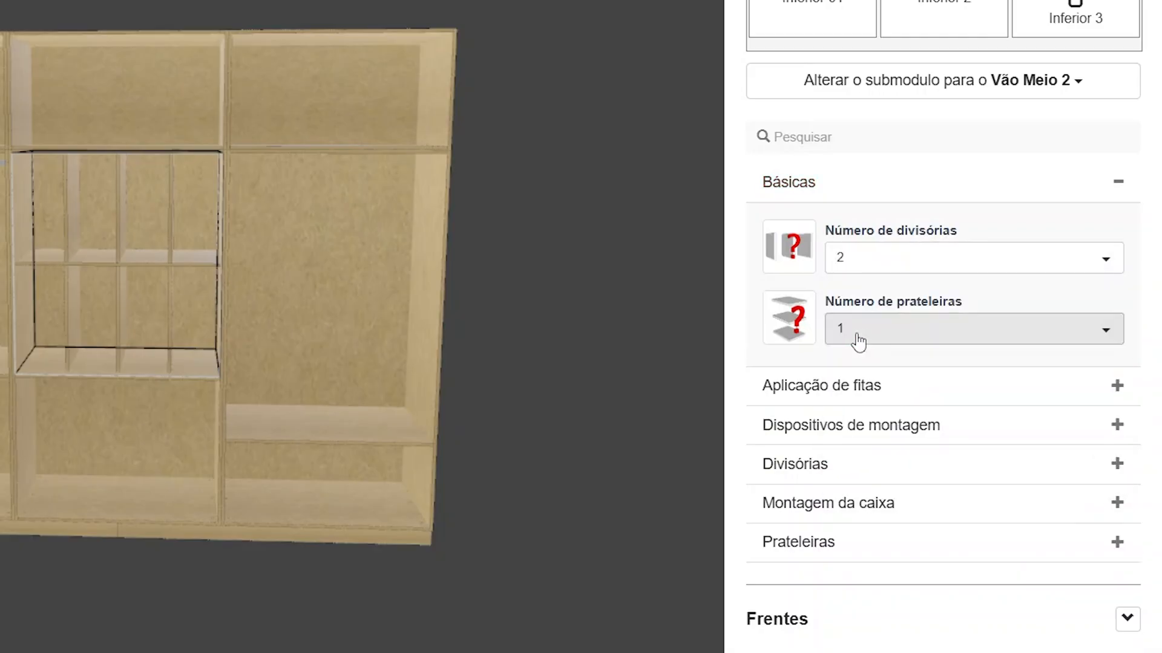
click(857, 332)
click(858, 442)
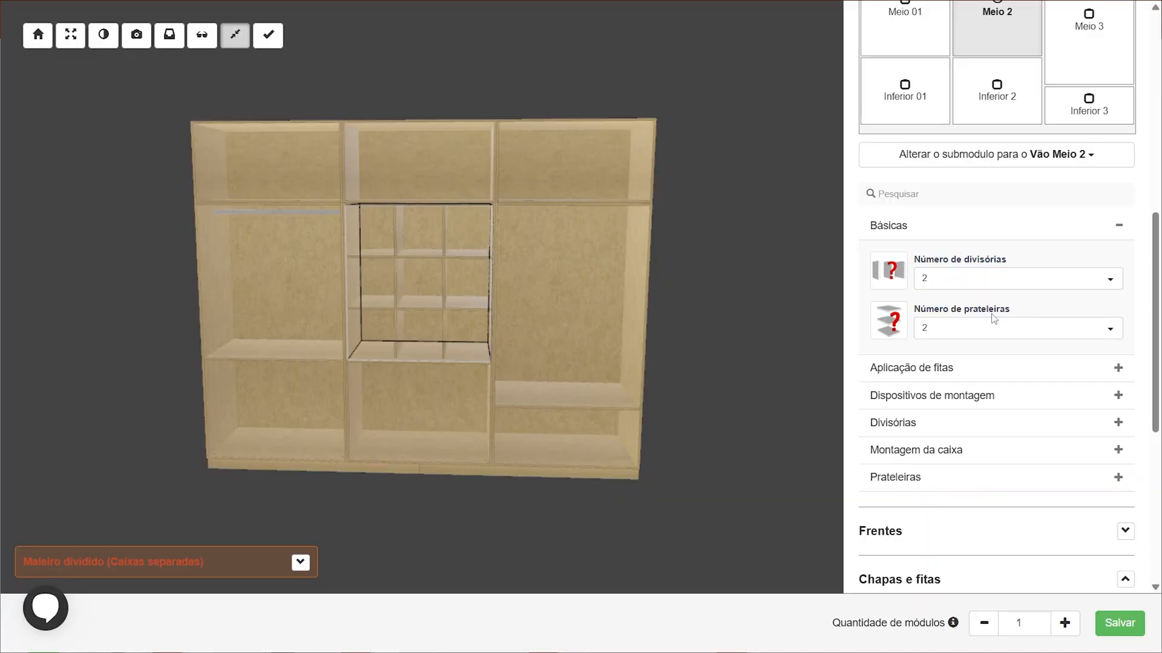
drag(446, 275, 426, 320)
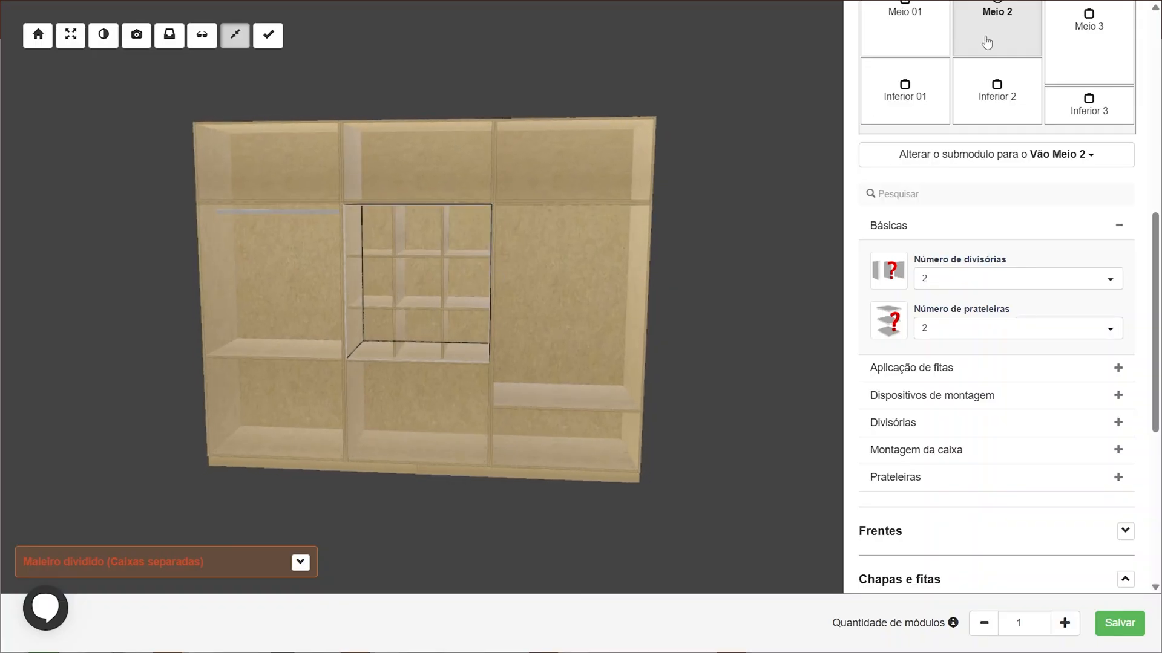
Assign the Tubo cabideiro submodule to the Meio 3 opening
scroll(1087, 228, up, 4)
click(1093, 240)
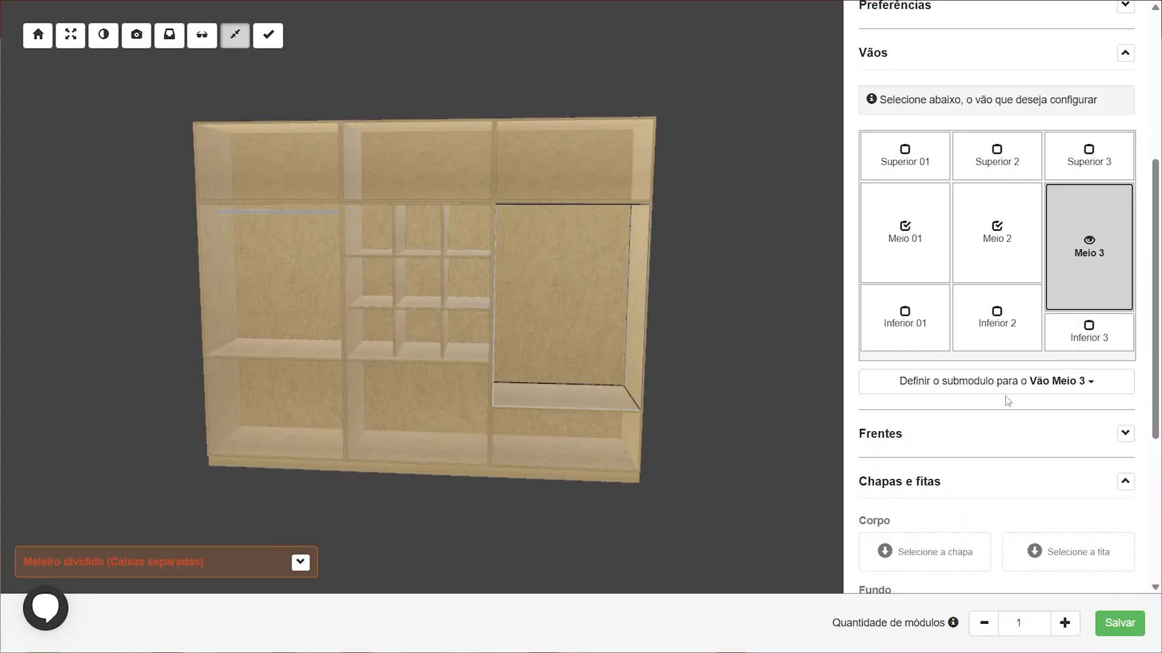
scroll(1003, 387, down, 1)
click(998, 320)
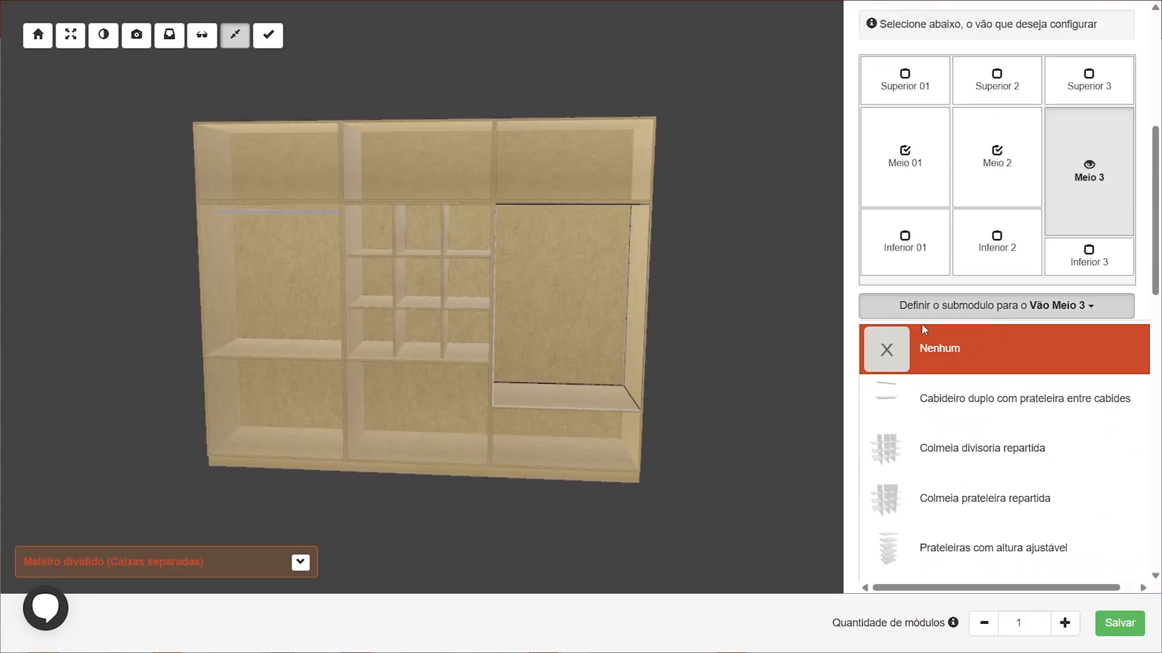
scroll(1033, 337, down, 1)
scroll(1032, 376, down, 10)
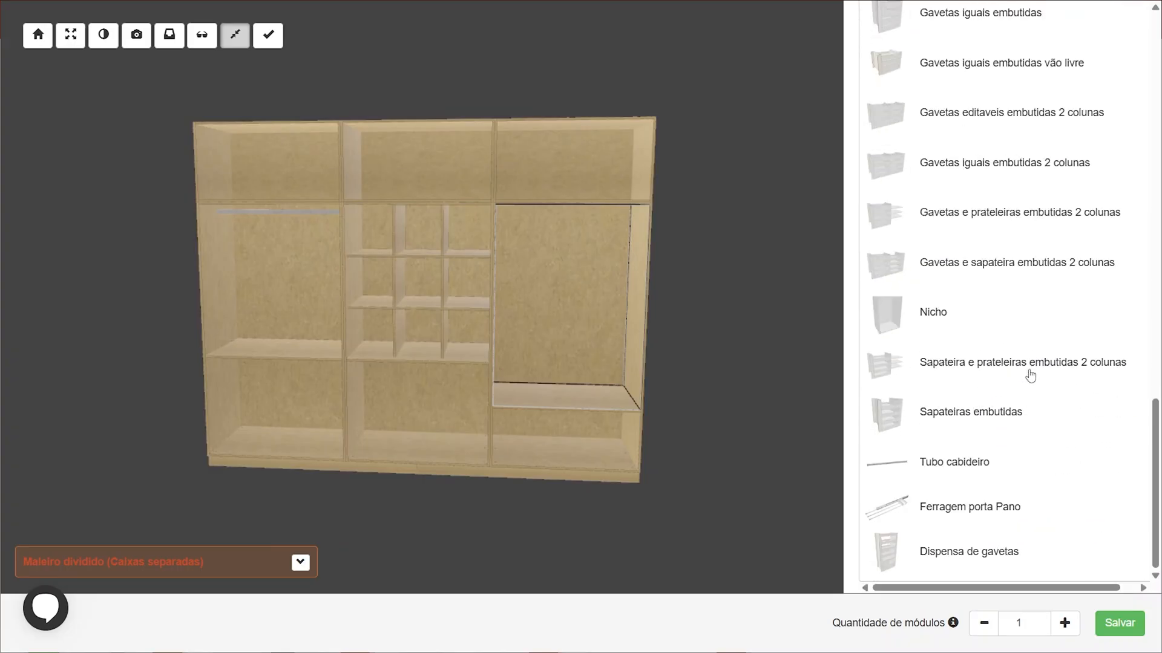
click(981, 463)
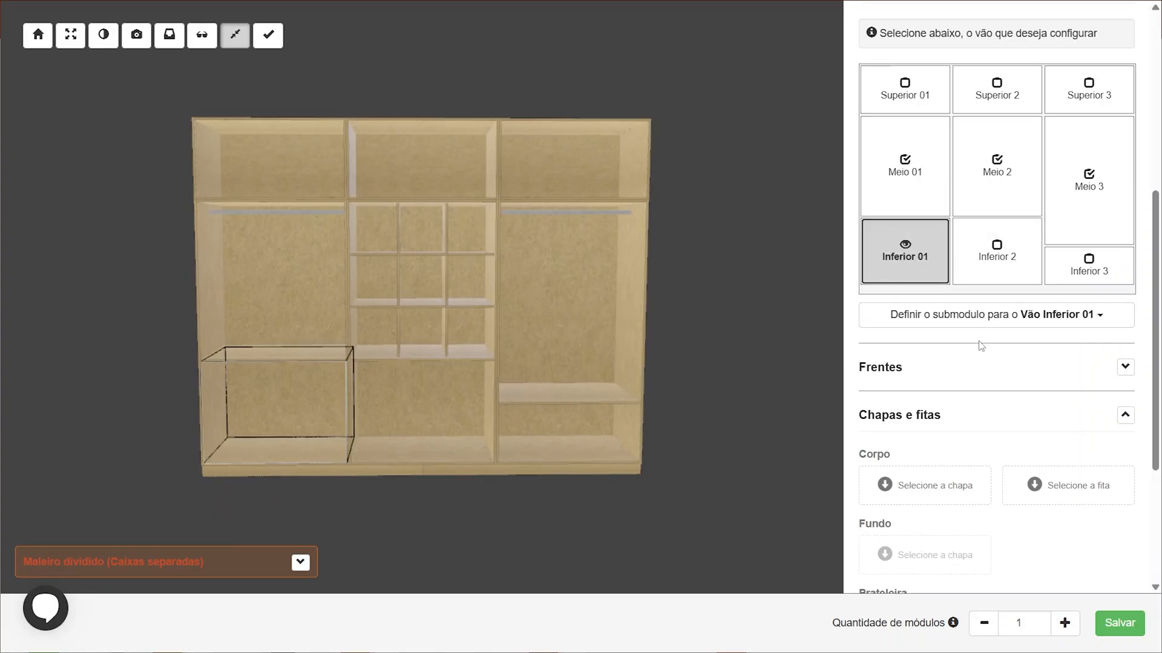
Assign the Sapateiras embutidas submodule to the Inferior 01 opening
click(981, 325)
scroll(1026, 419, down, 4)
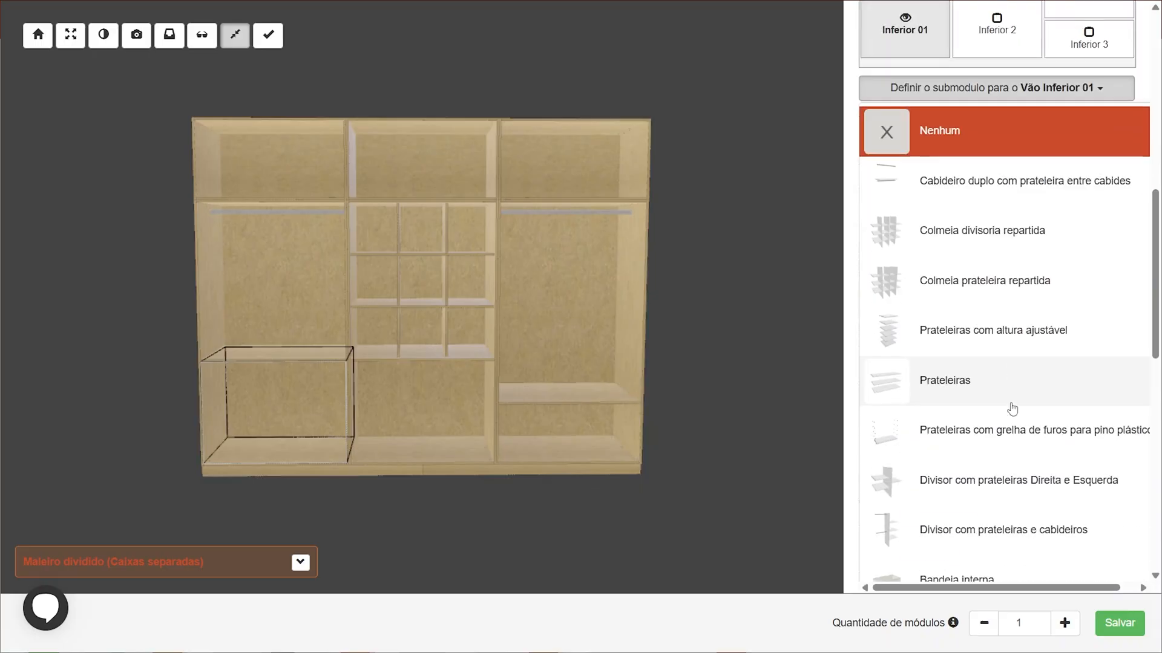
scroll(1038, 385, down, 8)
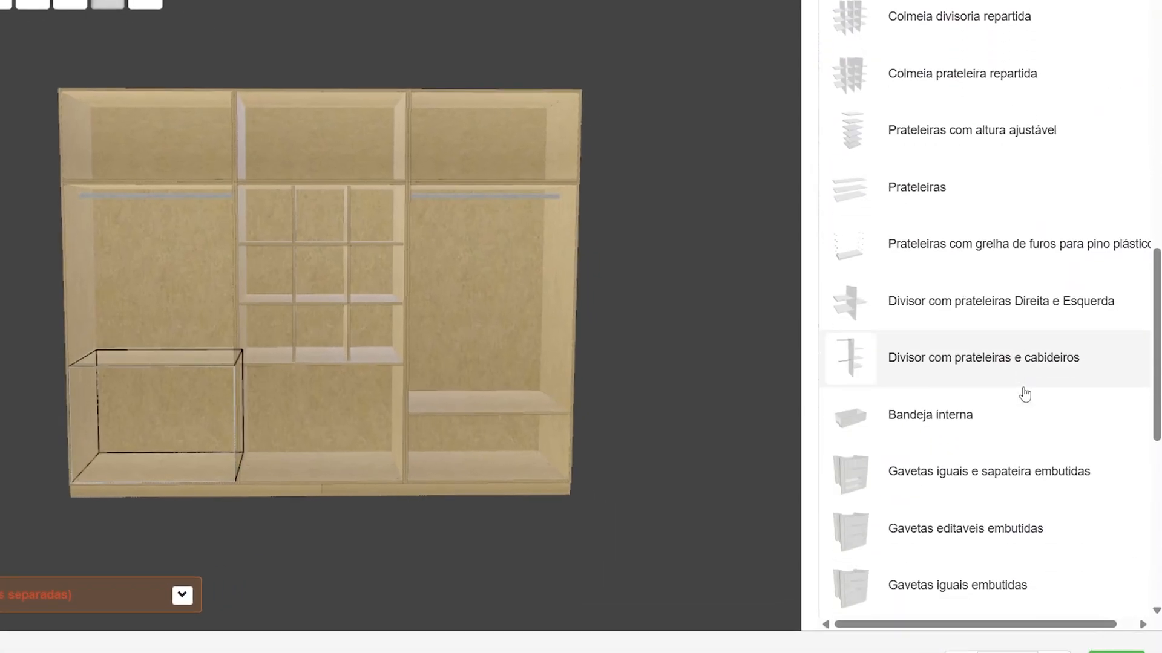
scroll(1024, 393, down, 5)
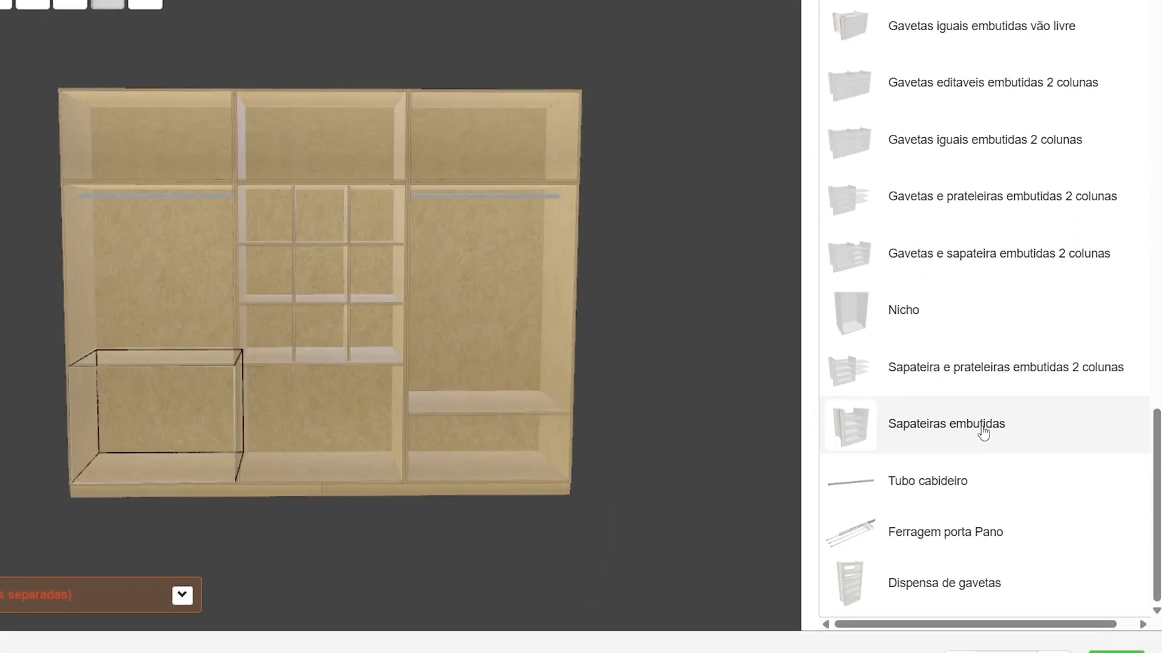
click(982, 429)
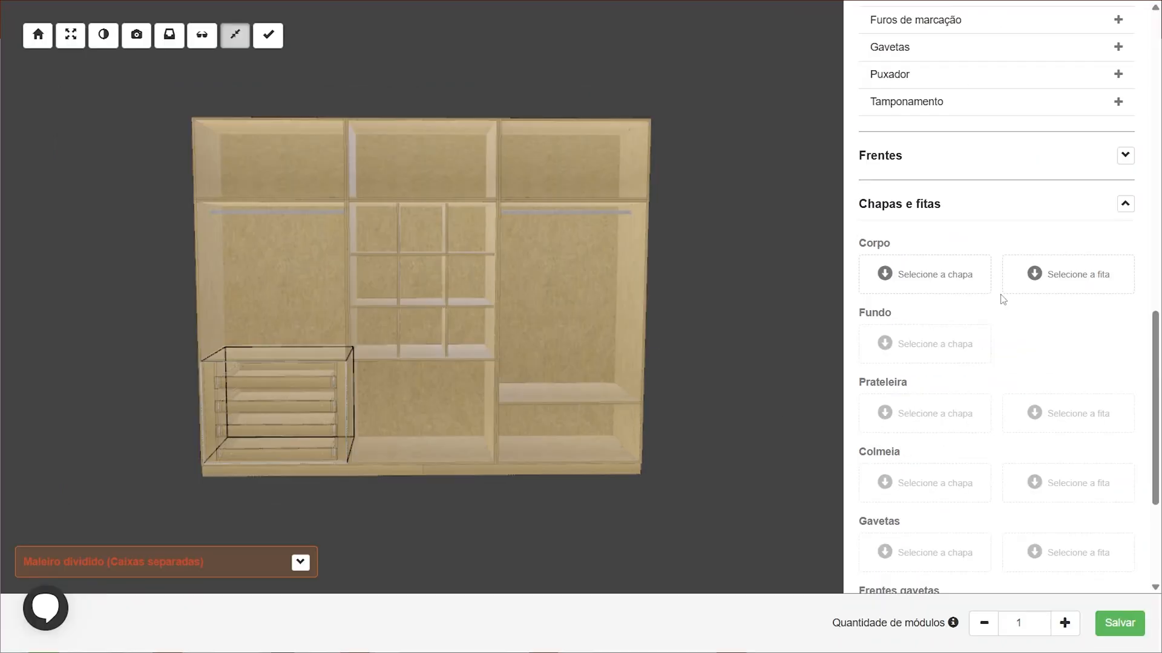
In the Inferior 01 shoe rack's basic settings, set Número de Sapateiras to 3
scroll(992, 303, up, 4)
click(919, 83)
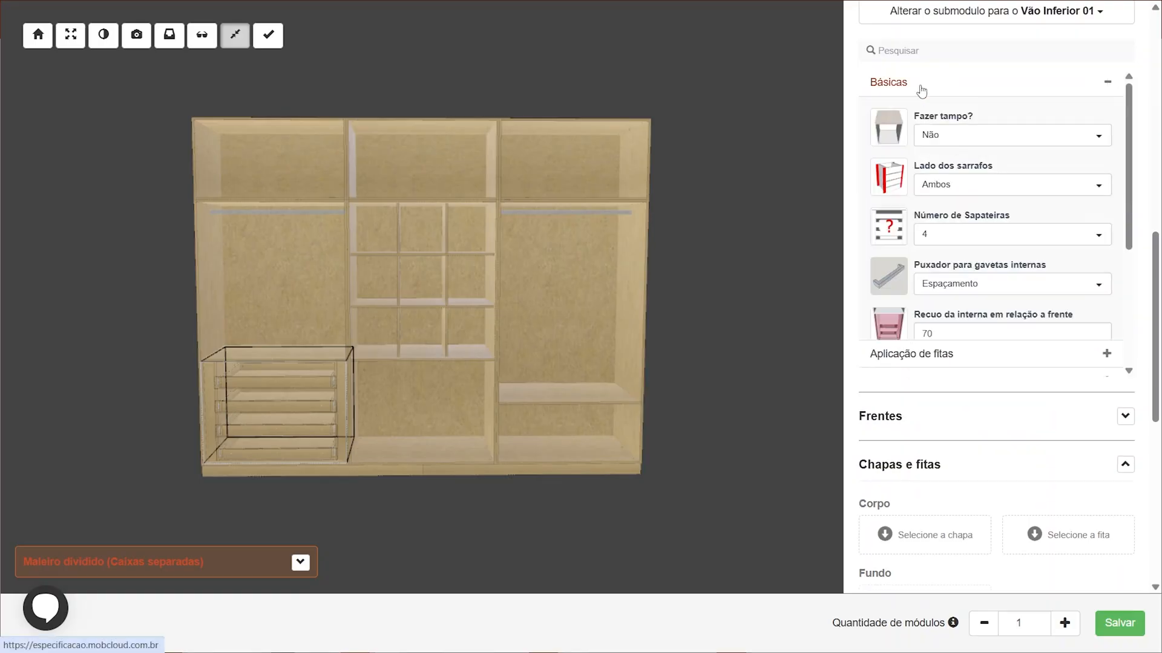
scroll(980, 239, up, 1)
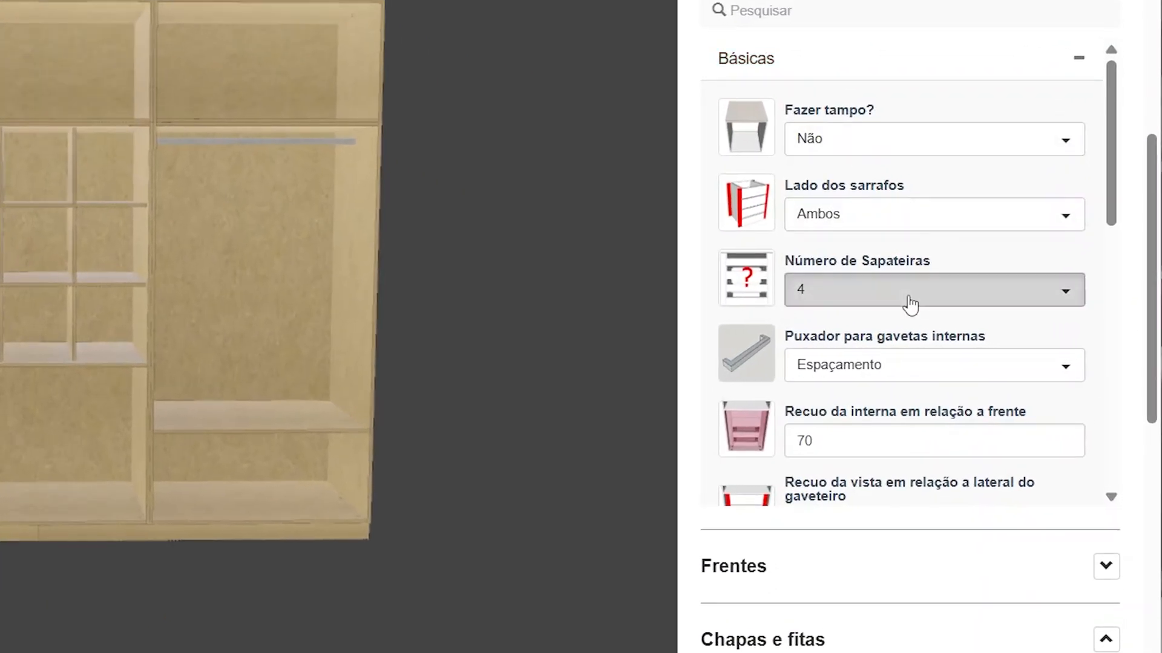
click(910, 304)
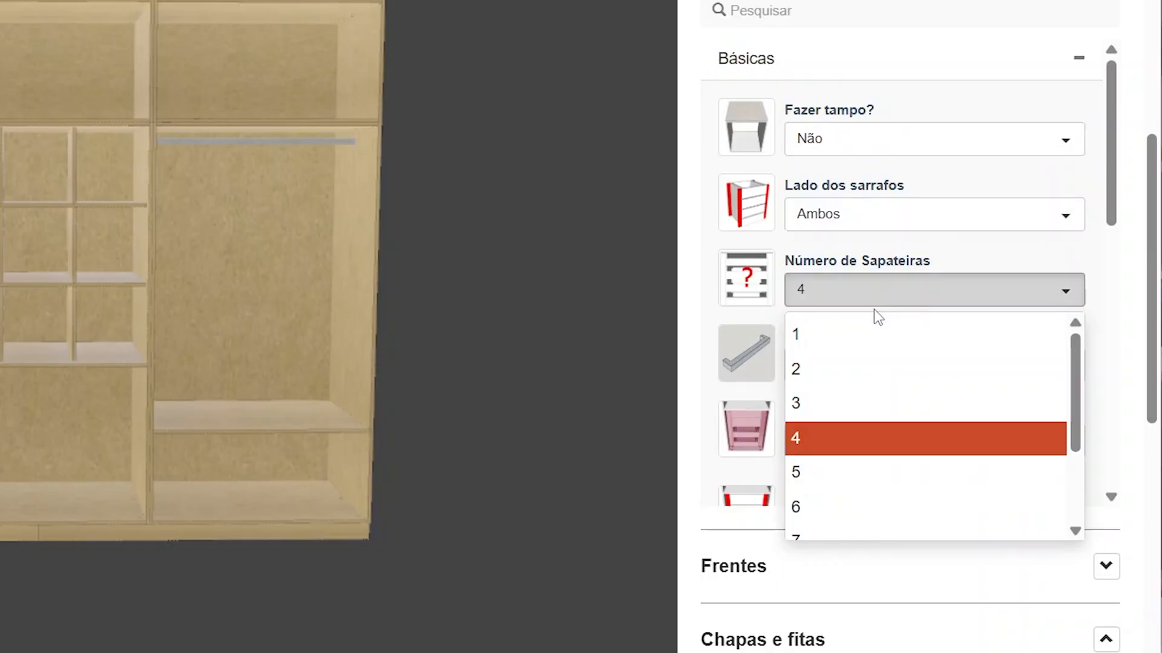
click(817, 417)
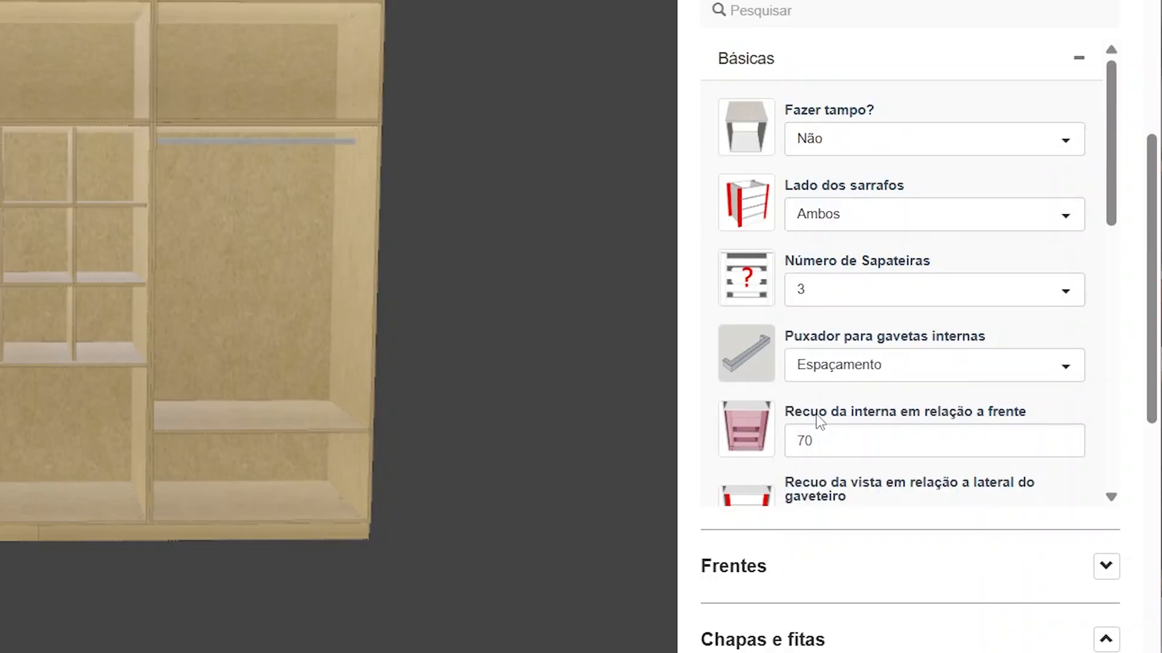
Assign the Gavetas iguais embutidas submodule to the Inferior 2 opening
mouse_move(417, 403)
mouse_down()
mouse_move(458, 382)
mouse_move(419, 386)
mouse_up()
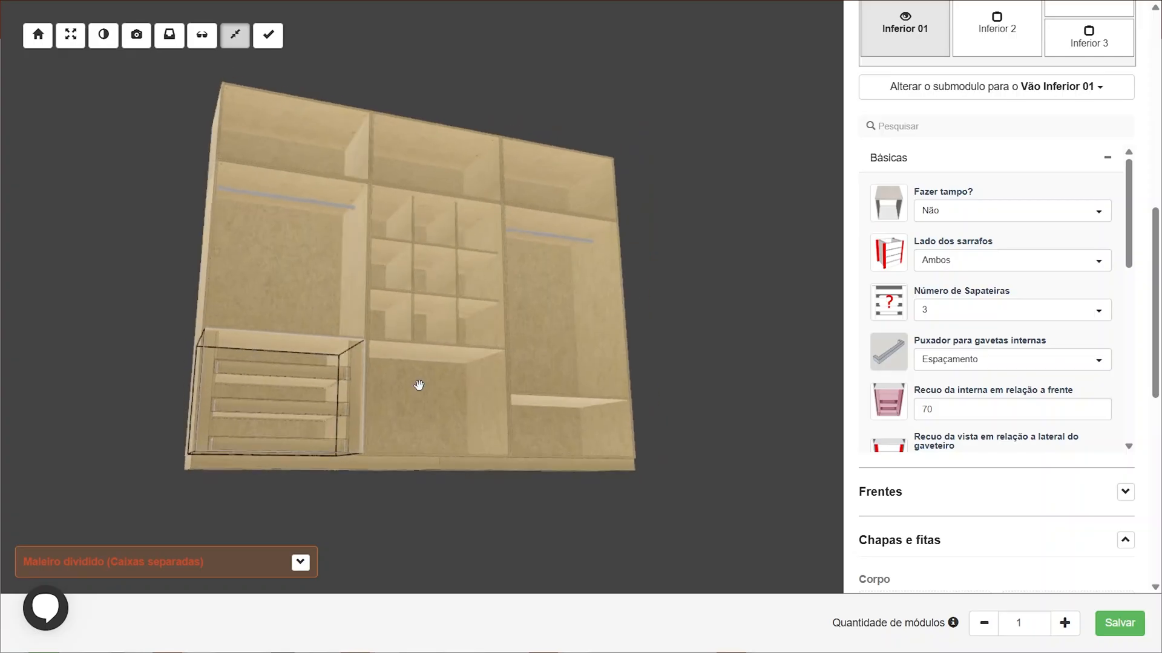
scroll(959, 327, up, 3)
click(1008, 191)
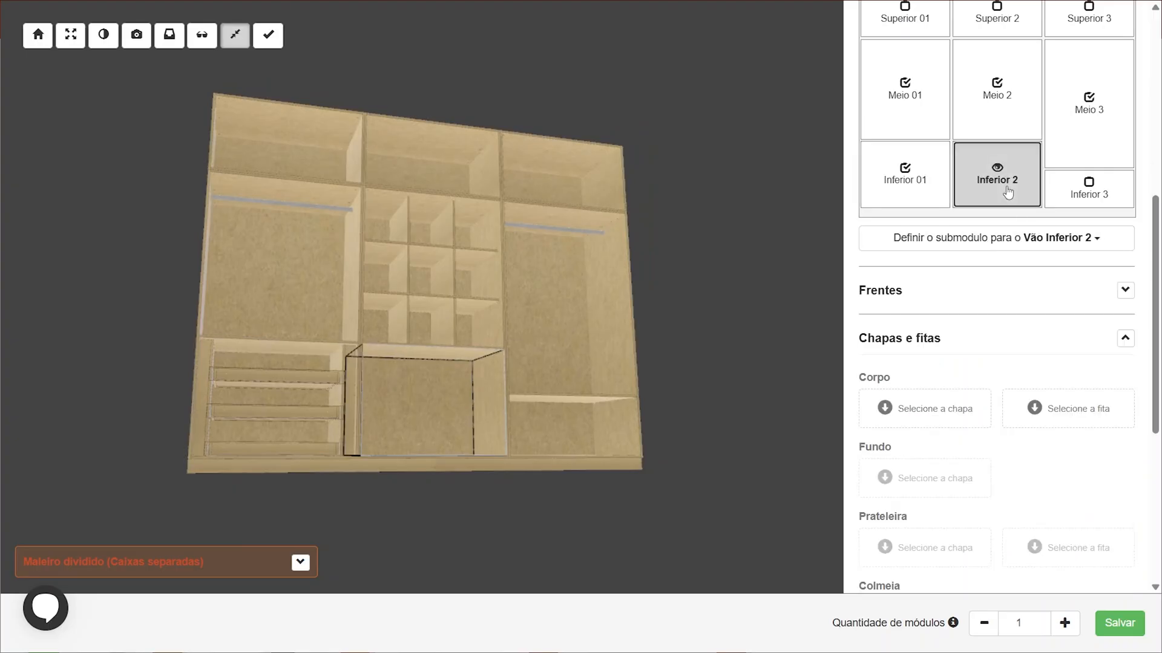
click(996, 250)
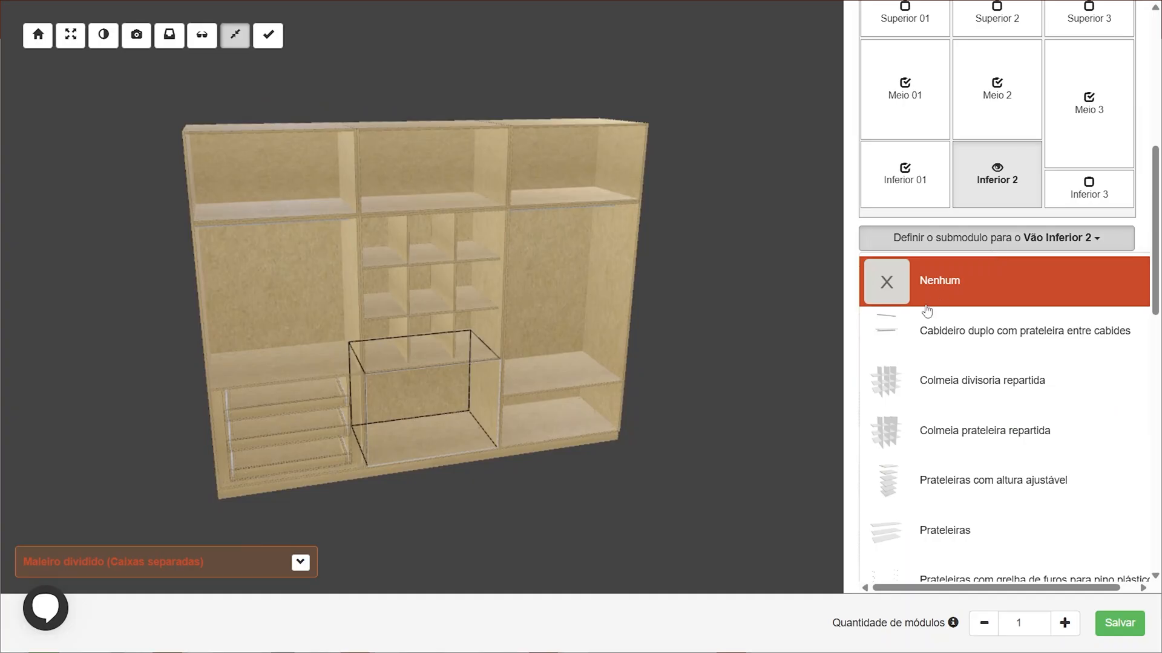
scroll(968, 357, down, 3)
scroll(1045, 347, down, 5)
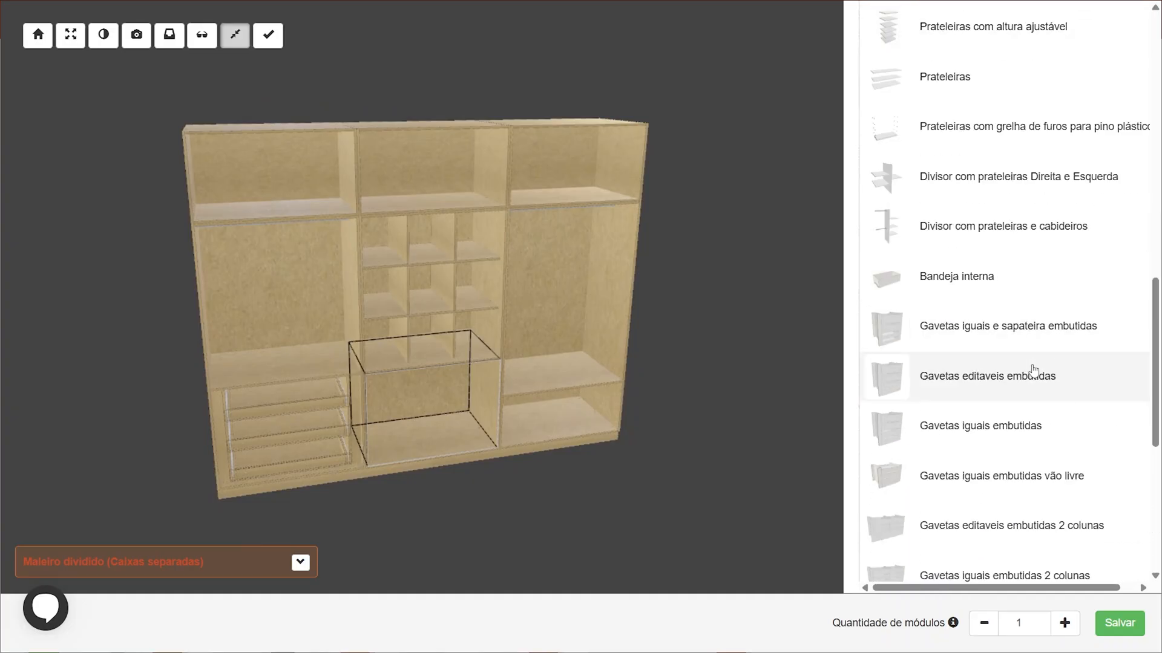
scroll(1069, 411, down, 1)
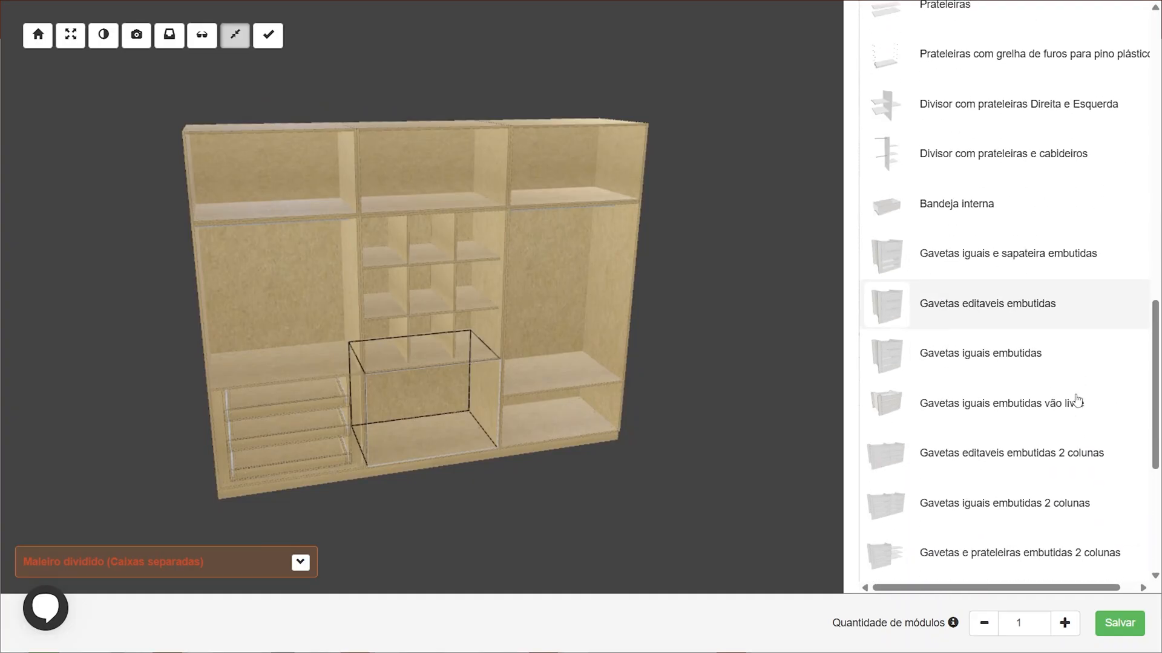
click(1030, 364)
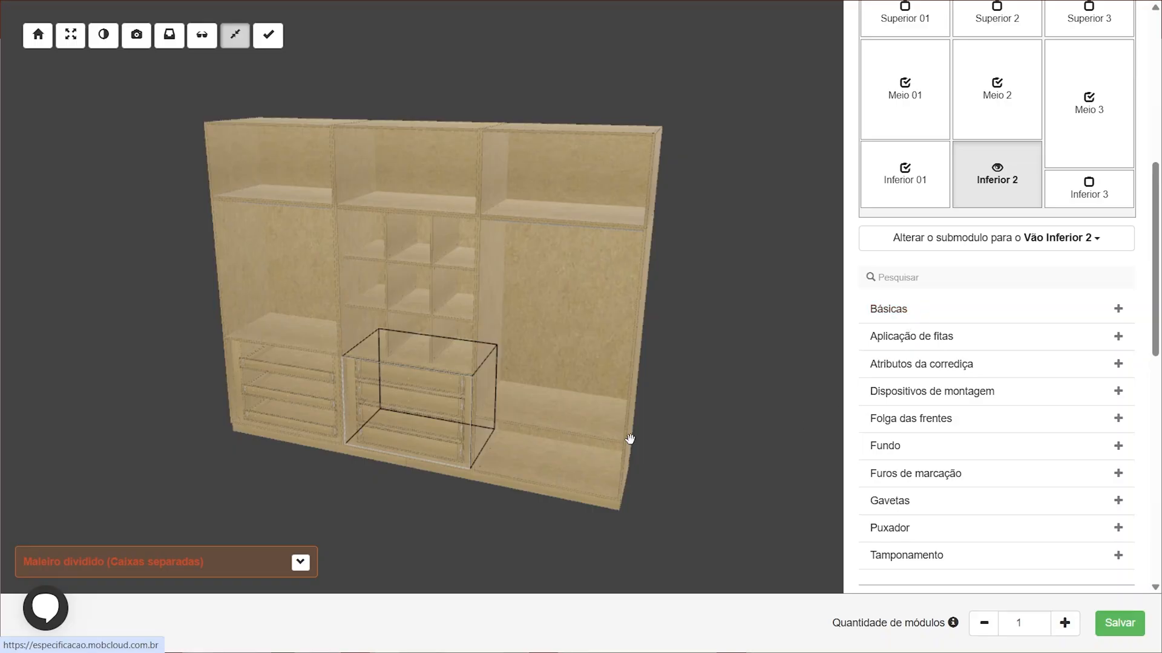
Assign the Gavetas iguais embutidas vão livre submodule to the Inferior 3 opening
drag(627, 438, 563, 341)
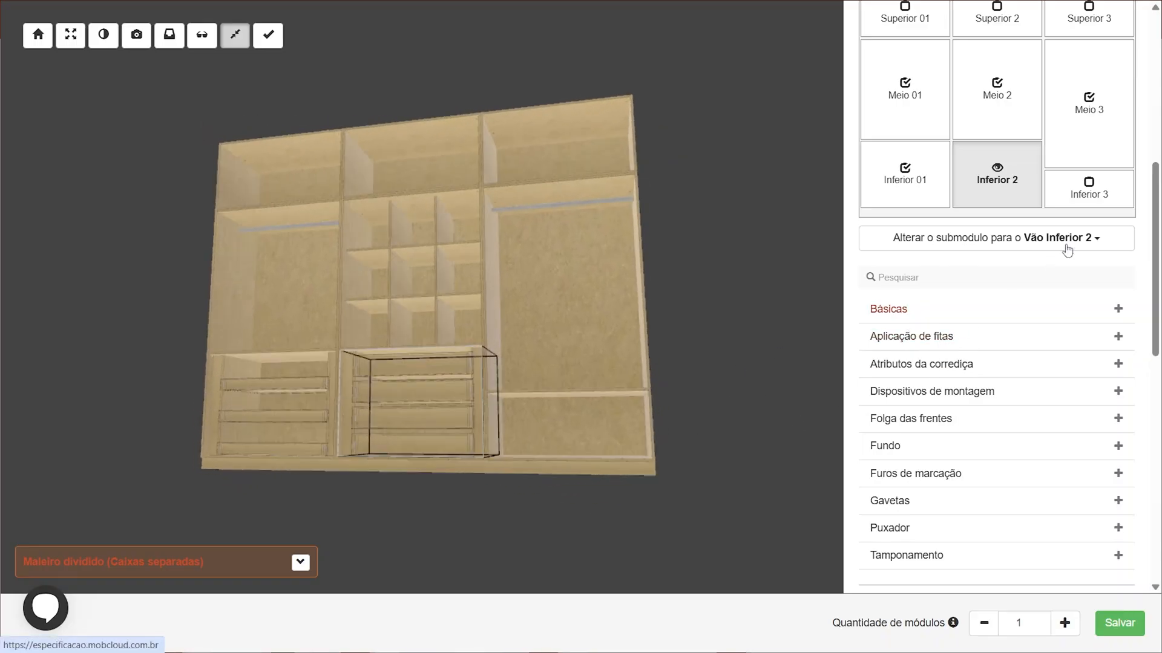
click(1091, 199)
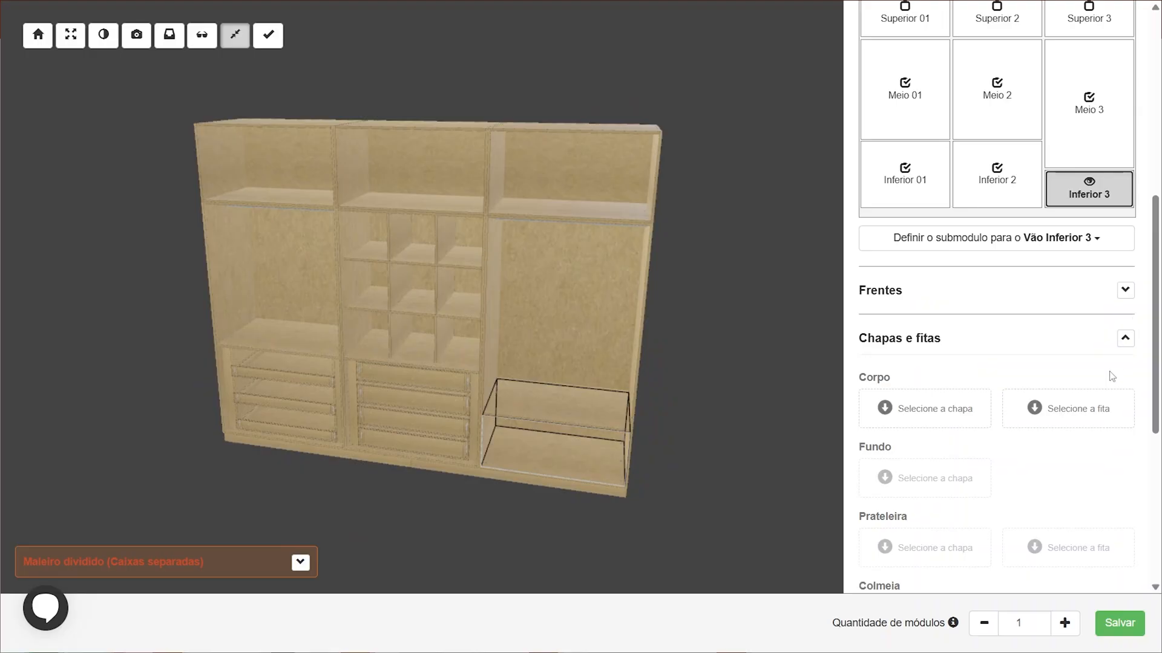
click(1013, 242)
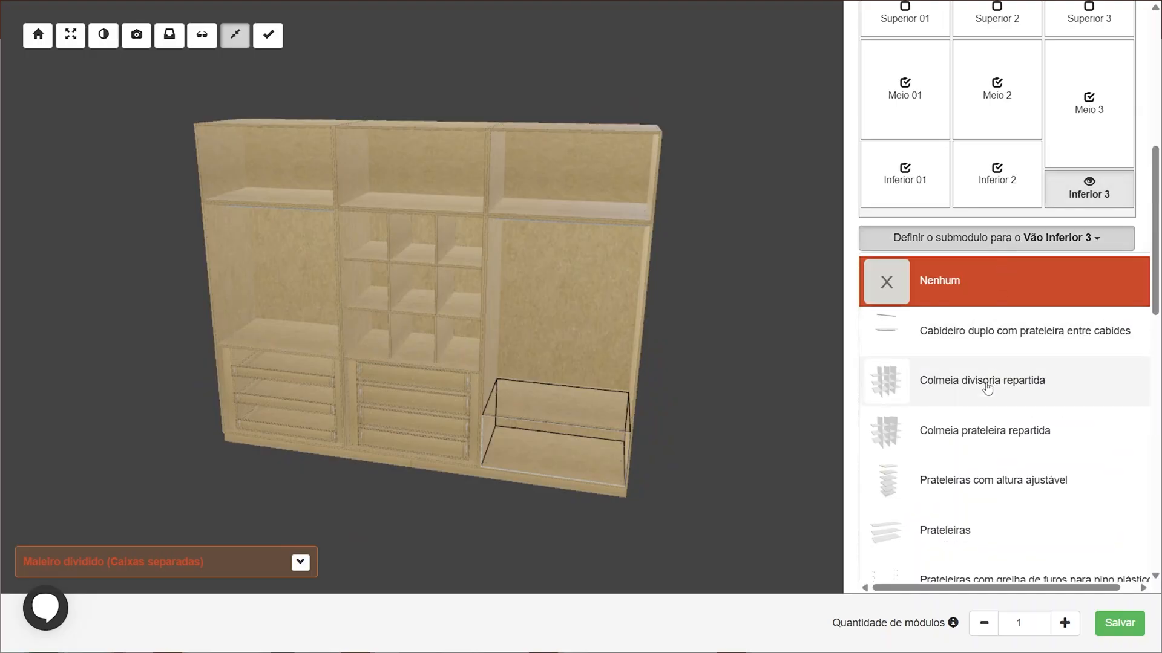
scroll(987, 388, down, 4)
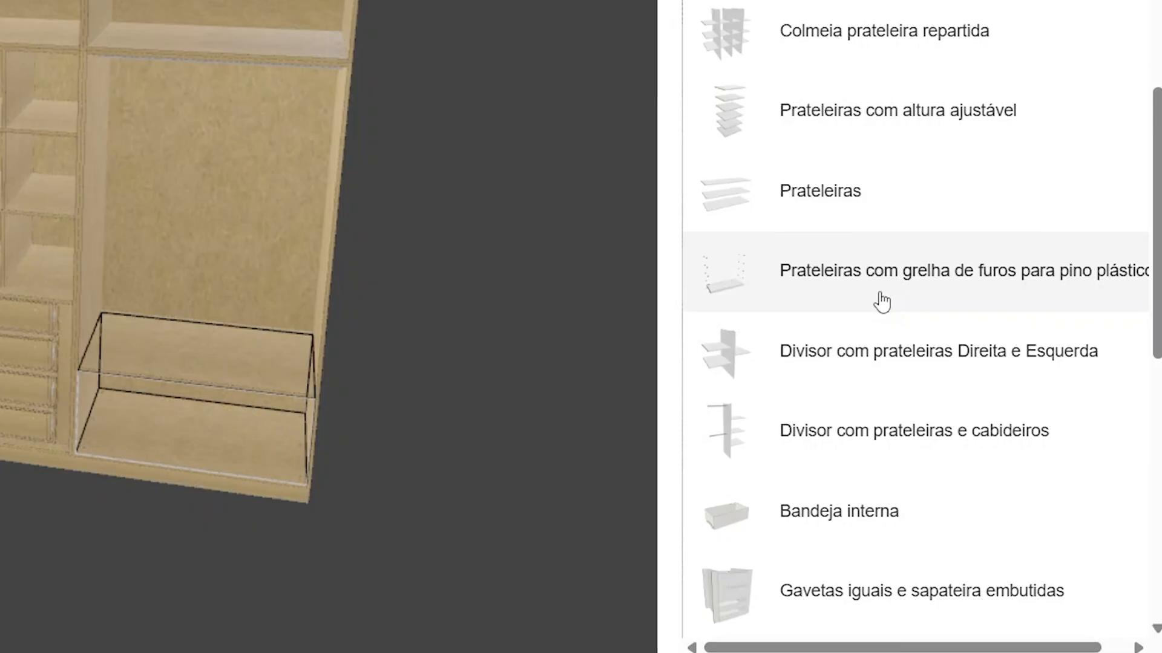
scroll(984, 373, down, 5)
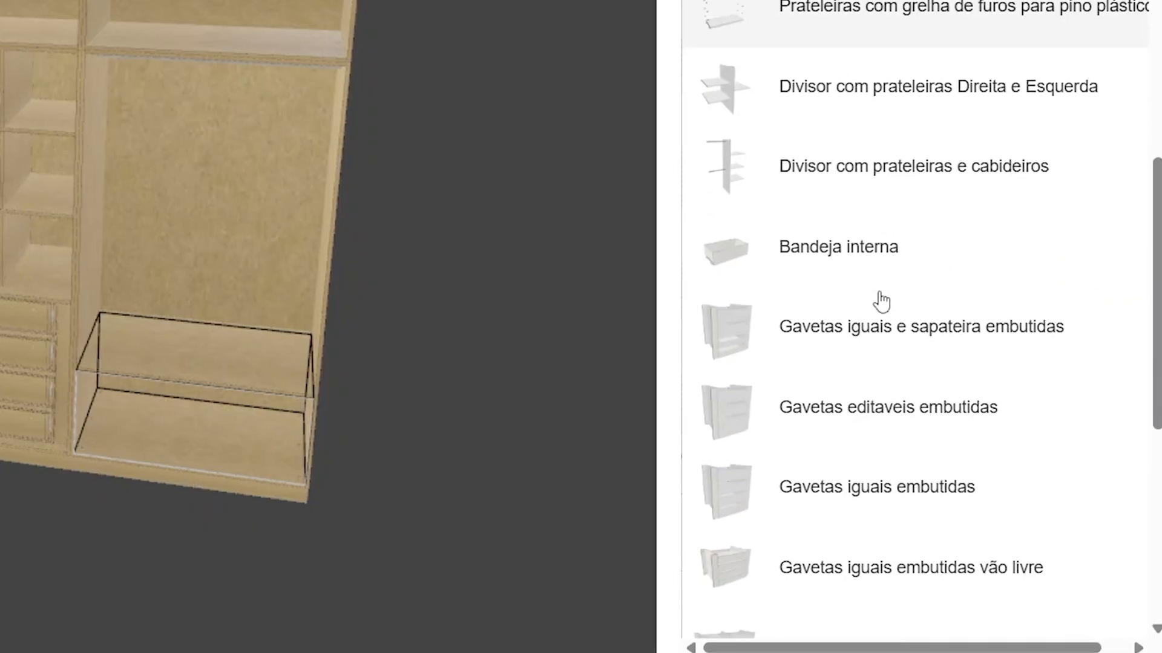
scroll(843, 194, down, 2)
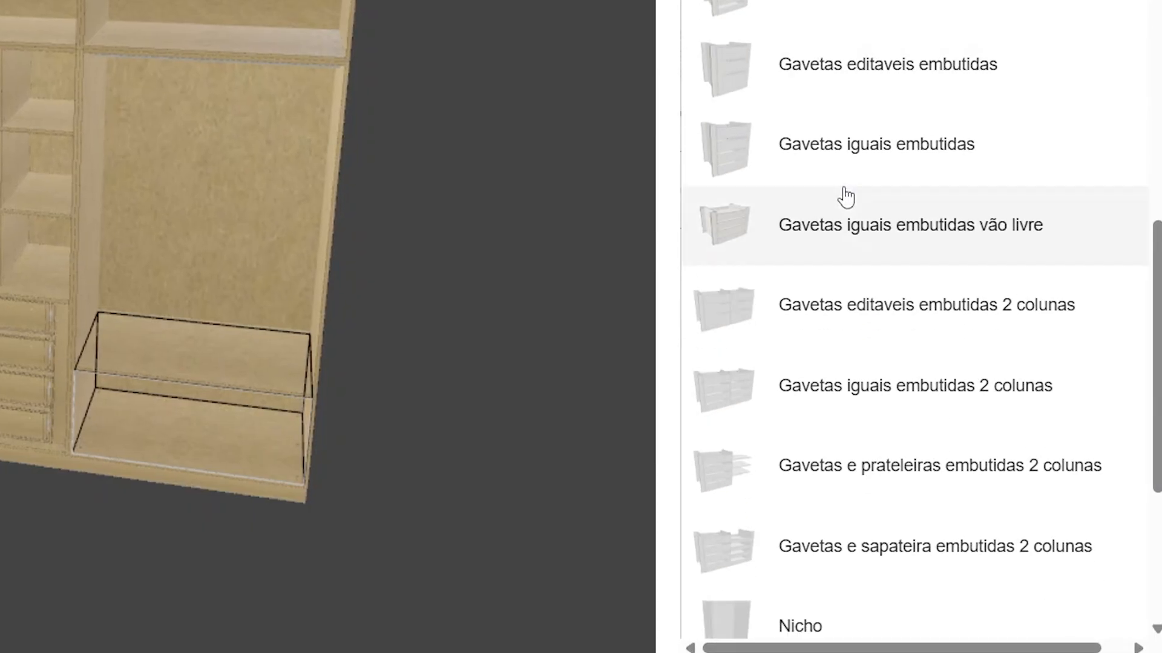
click(810, 241)
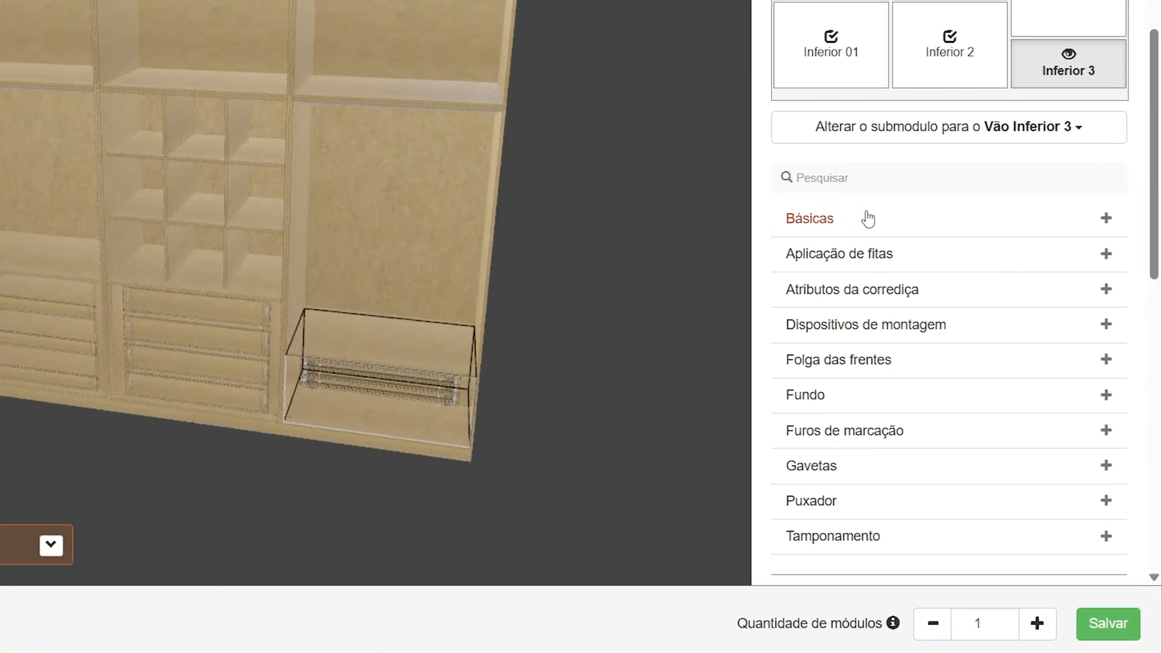
In the Inferior 3 drawer submodule's basic settings, set Número de Gavetas to 1
click(927, 312)
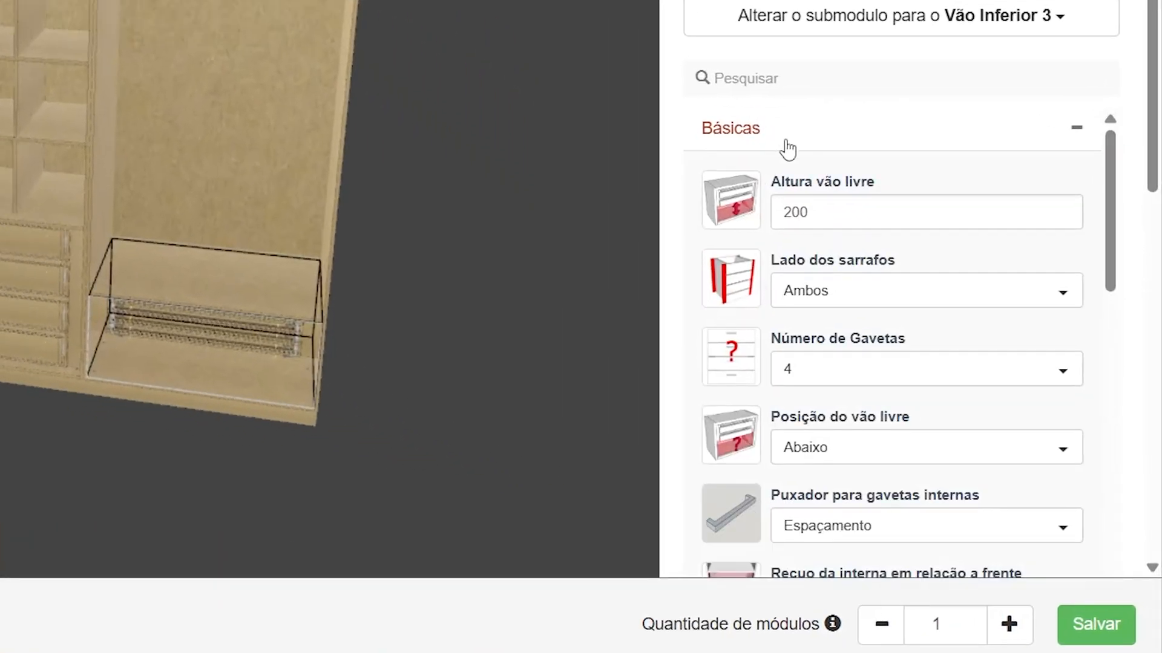
click(802, 364)
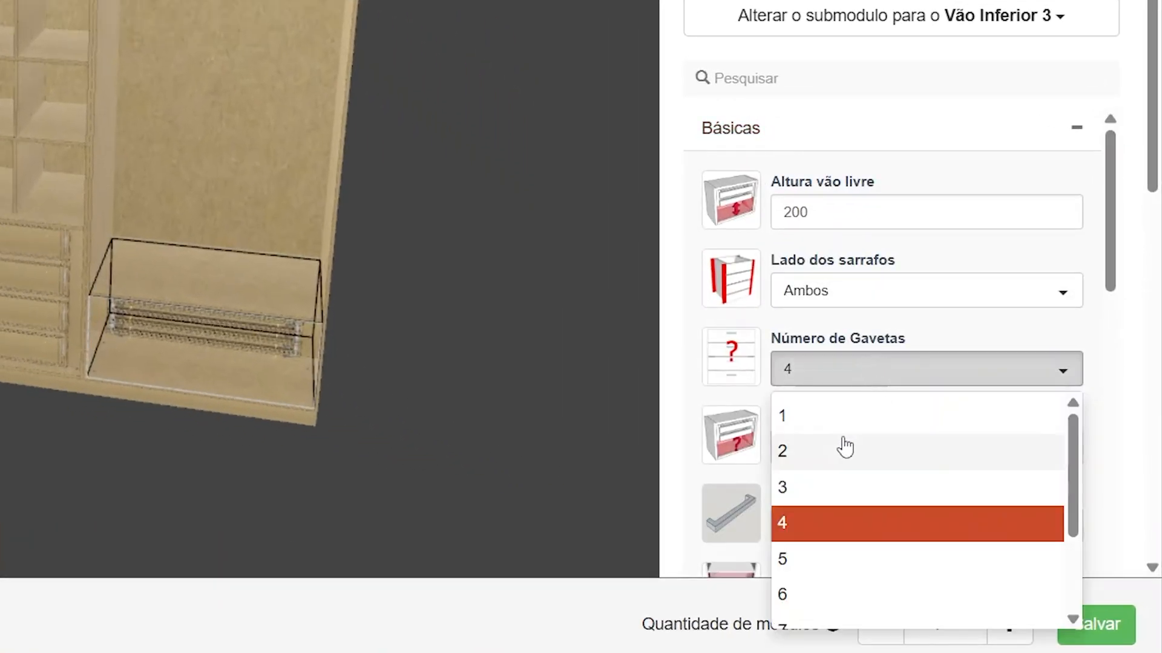
click(843, 417)
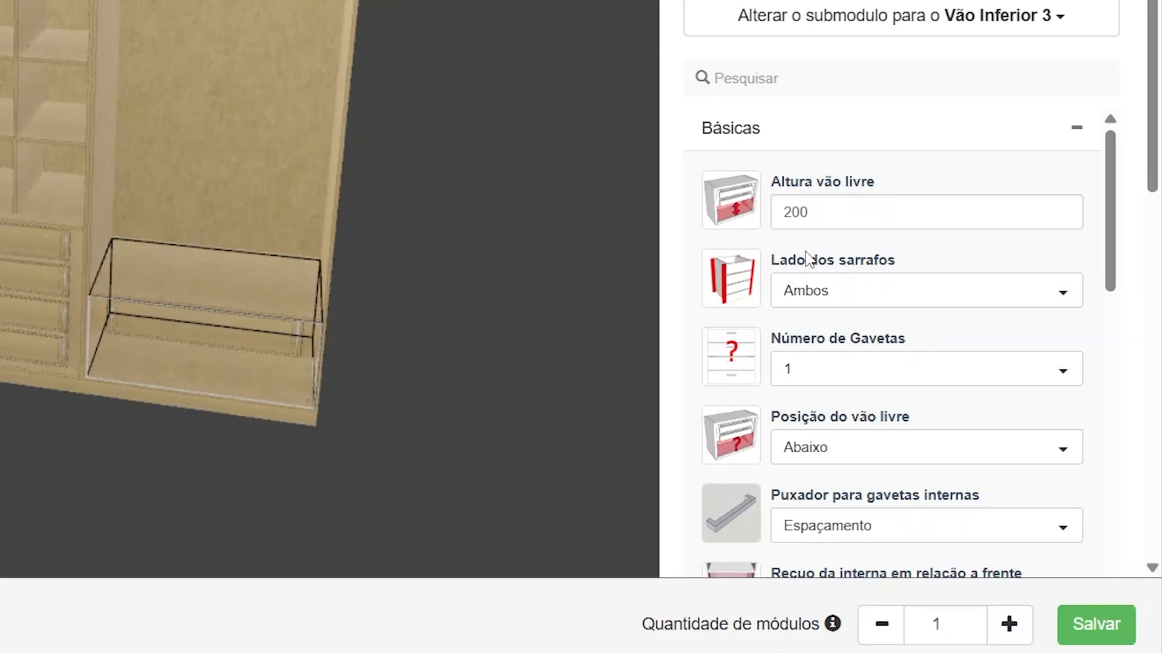
scroll(841, 388, down, 2)
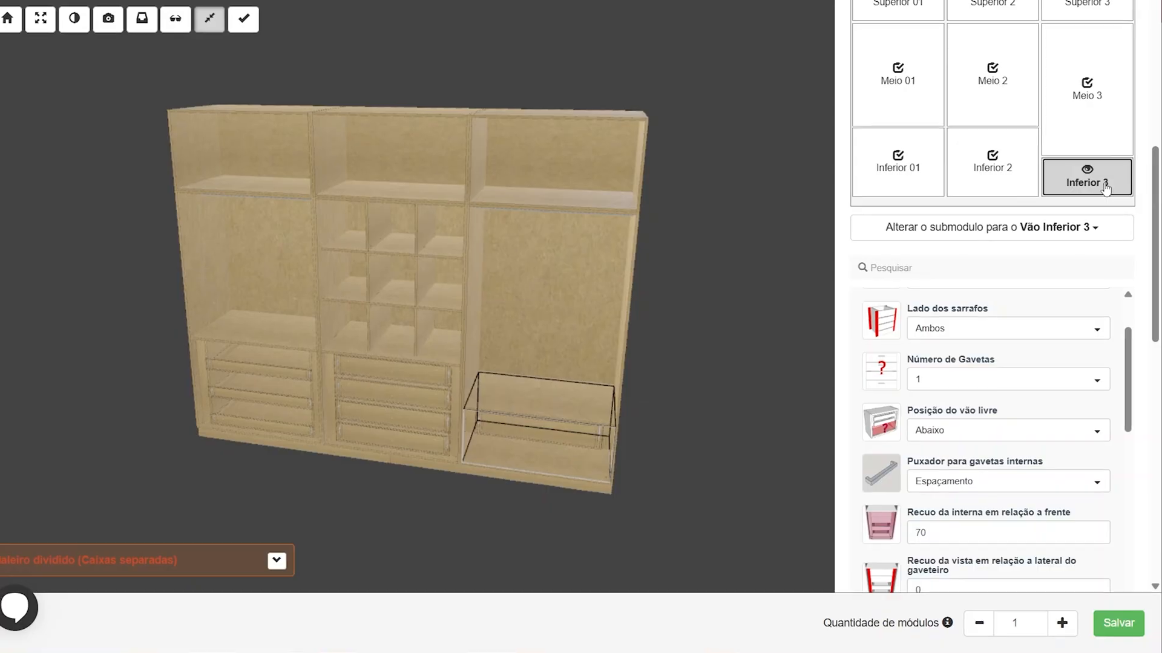
click(1104, 185)
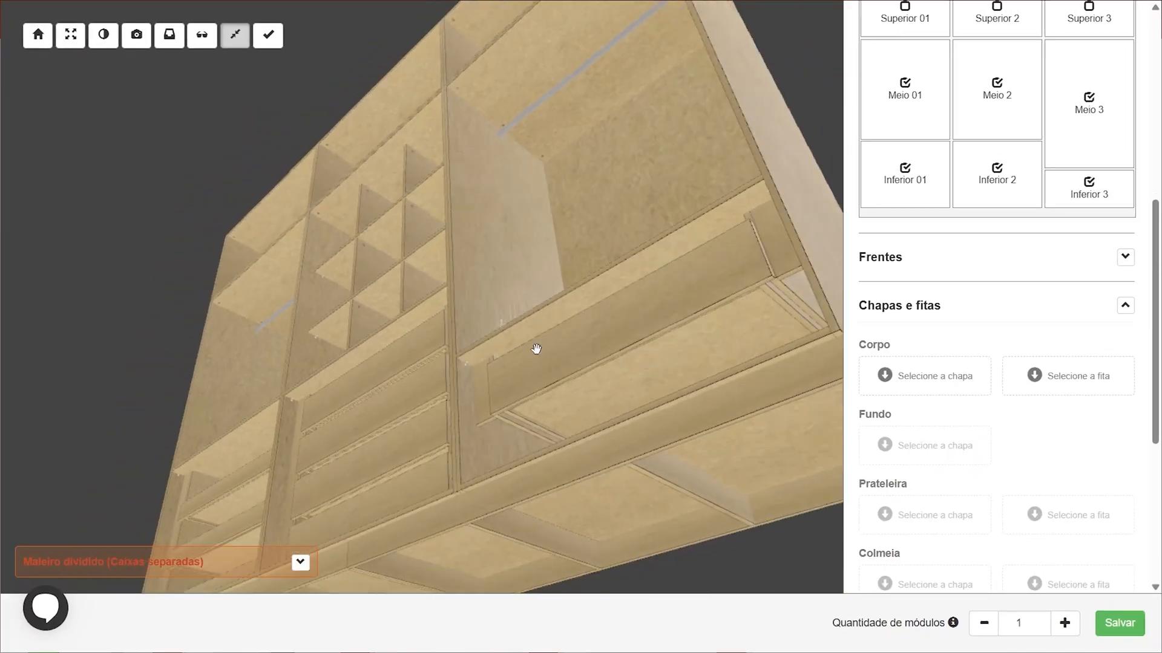
Set the body (Corpo) sheet material to 15 mm MDF Branco 2F Berneck
drag(536, 349, 619, 324)
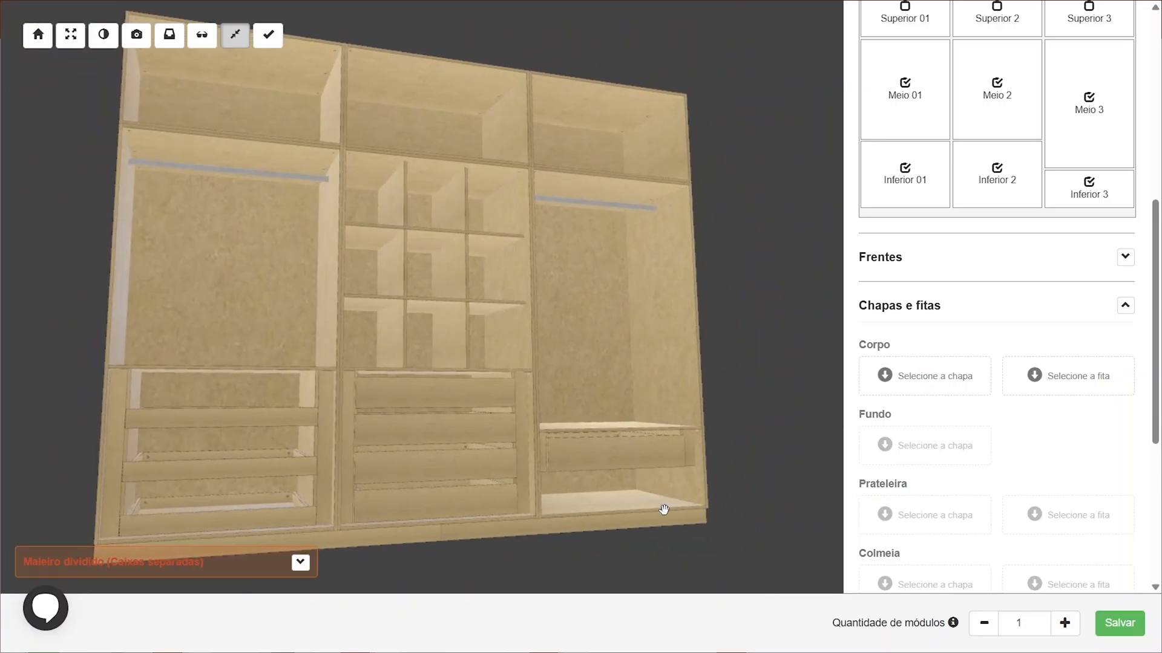
drag(661, 467, 625, 258)
drag(500, 214, 505, 293)
scroll(505, 293, down, 3)
scroll(1125, 216, up, 5)
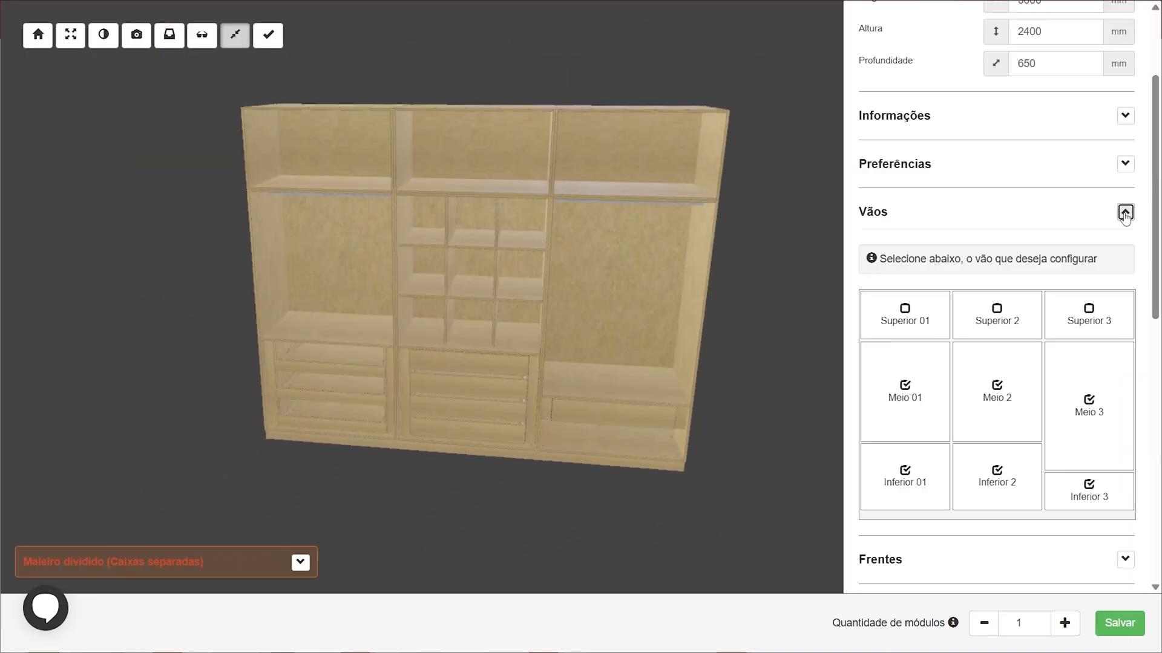
click(1125, 212)
scroll(985, 357, down, 1)
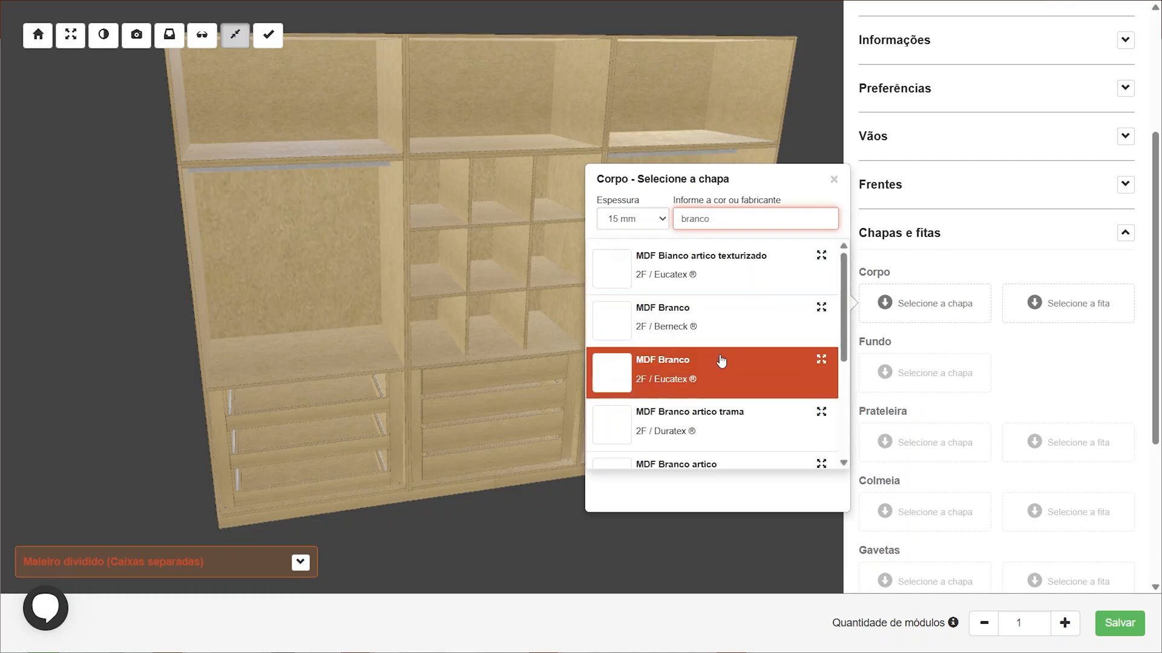
click(723, 328)
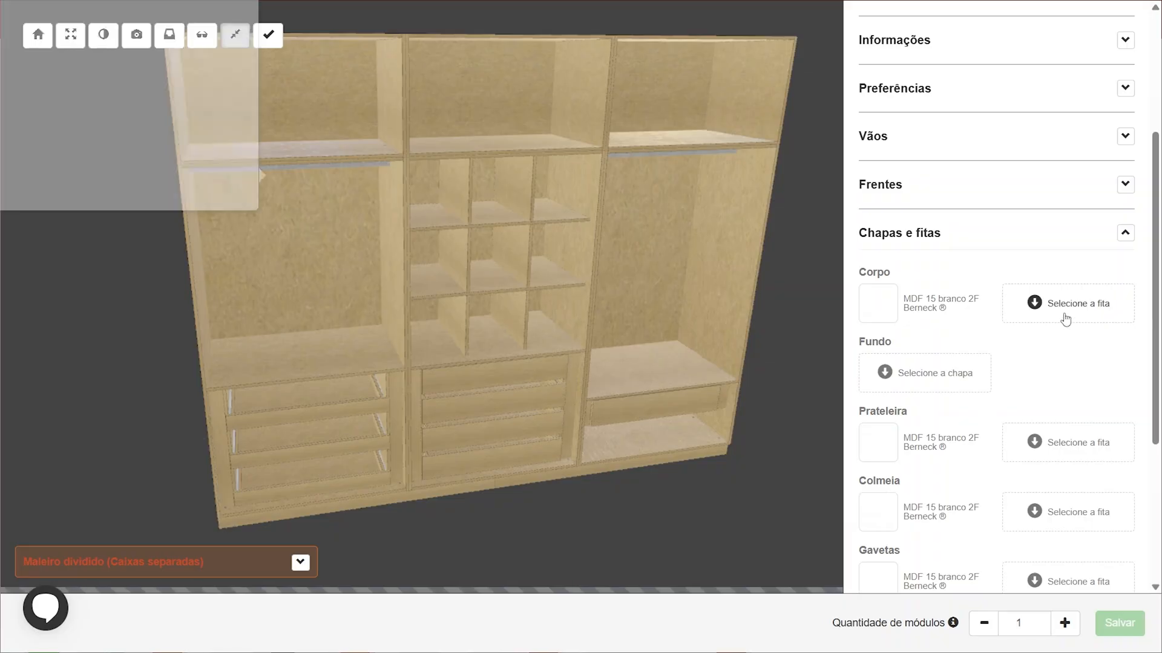
Set the body edge banding to Fita 0.4 x 22.0 blanche branco tela Rehau
click(1034, 310)
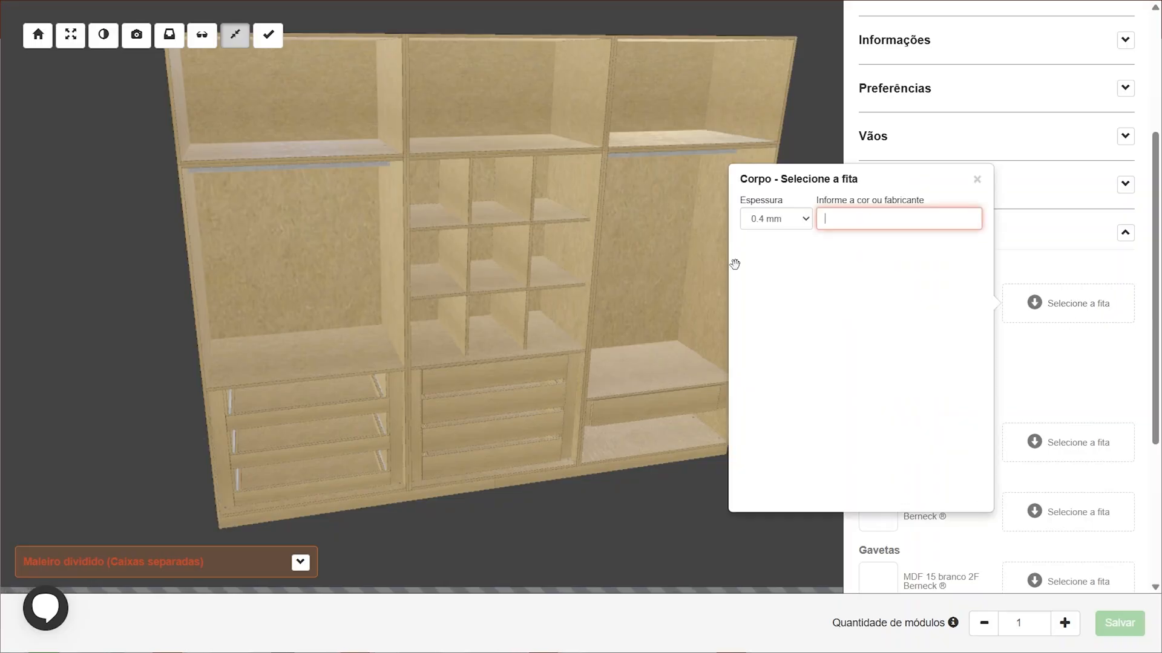
click(868, 263)
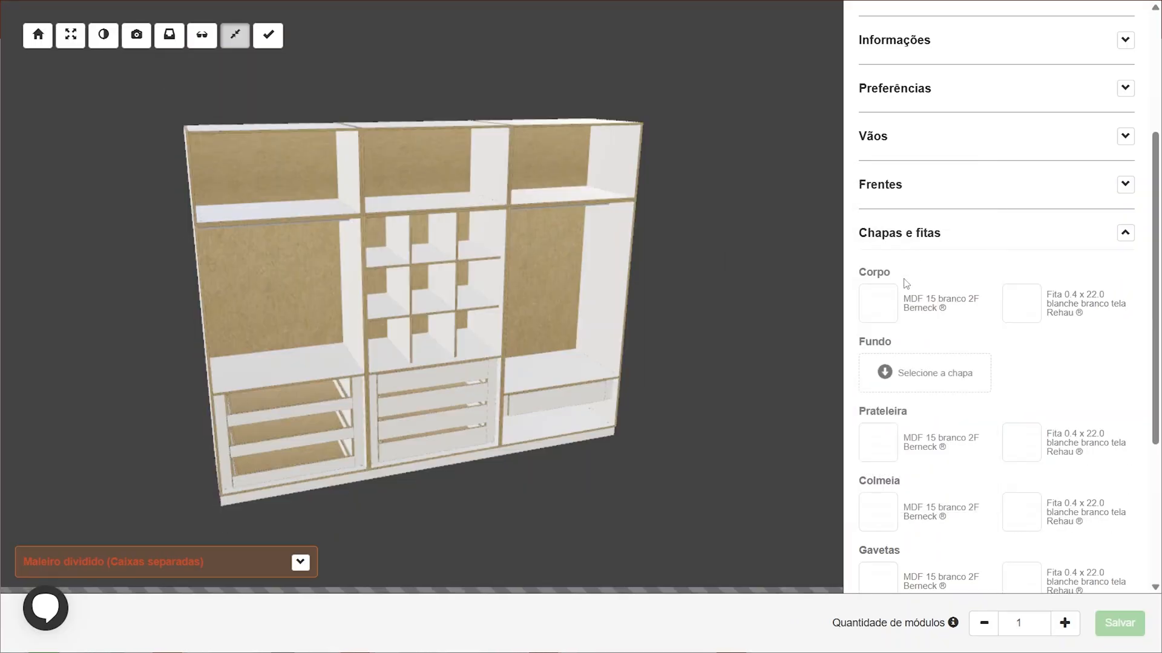
Search for branco 2f and set the back (Fundo) sheet to 6 mm MDF Naval branco Berneck
click(931, 379)
text(br)
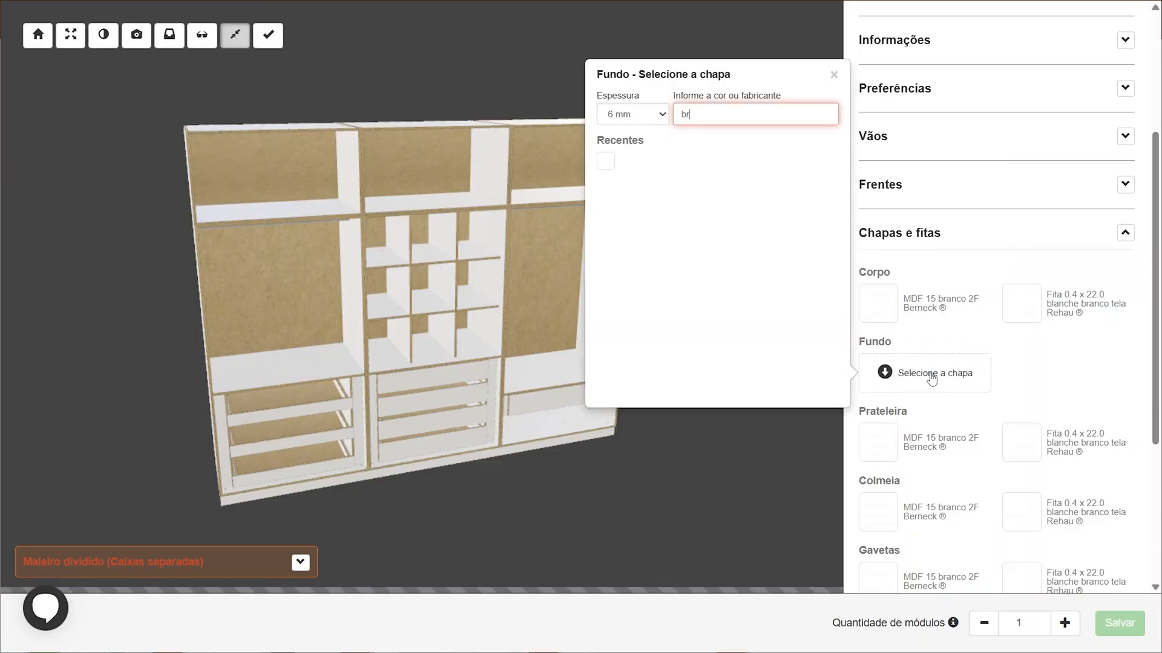
text(anco 2f)
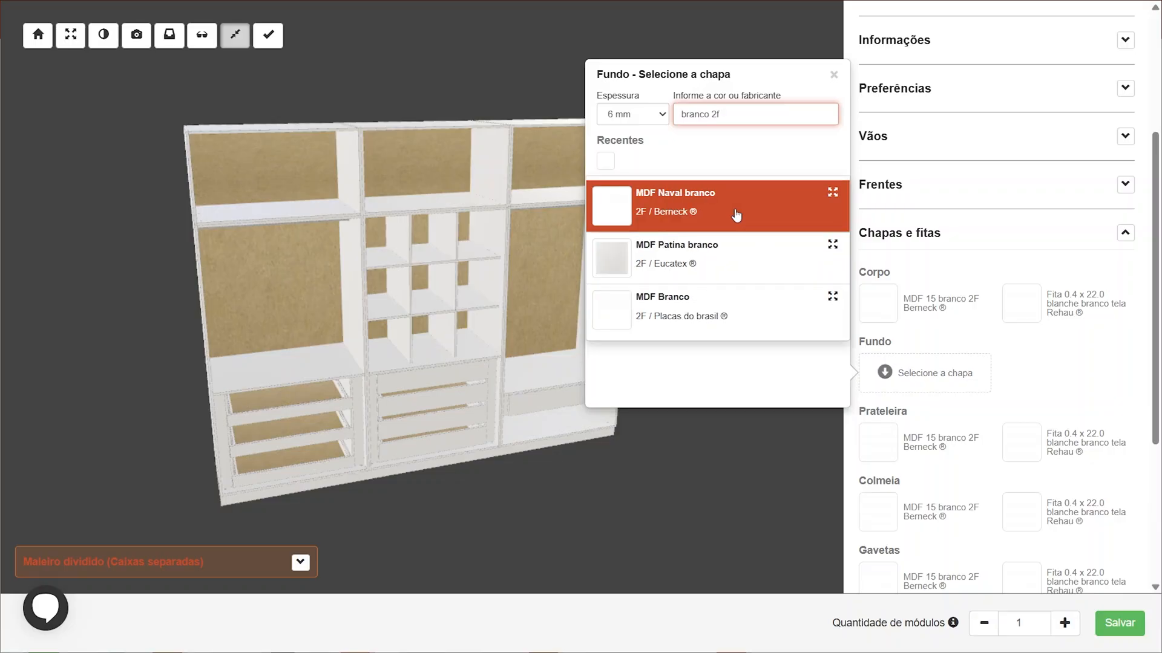
click(733, 212)
Set the drawer bottom (Fundo gavetas) sheet to the recent MDF 6 naval branco 2F Berneck
scroll(1021, 385, down, 3)
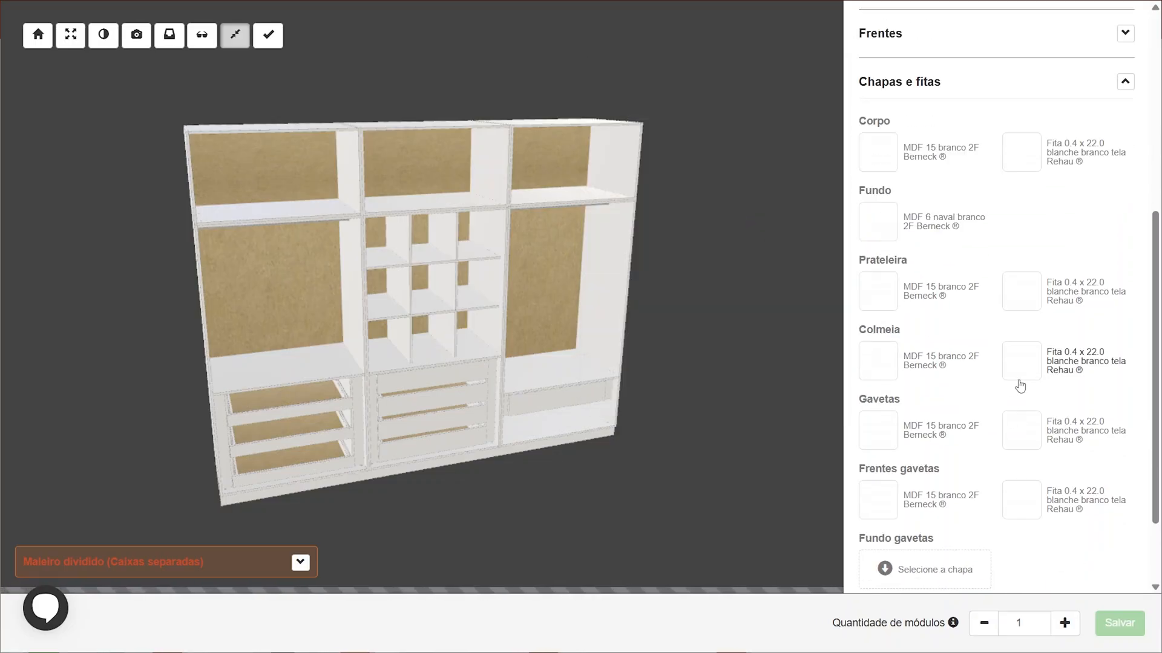
scroll(1017, 387, down, 2)
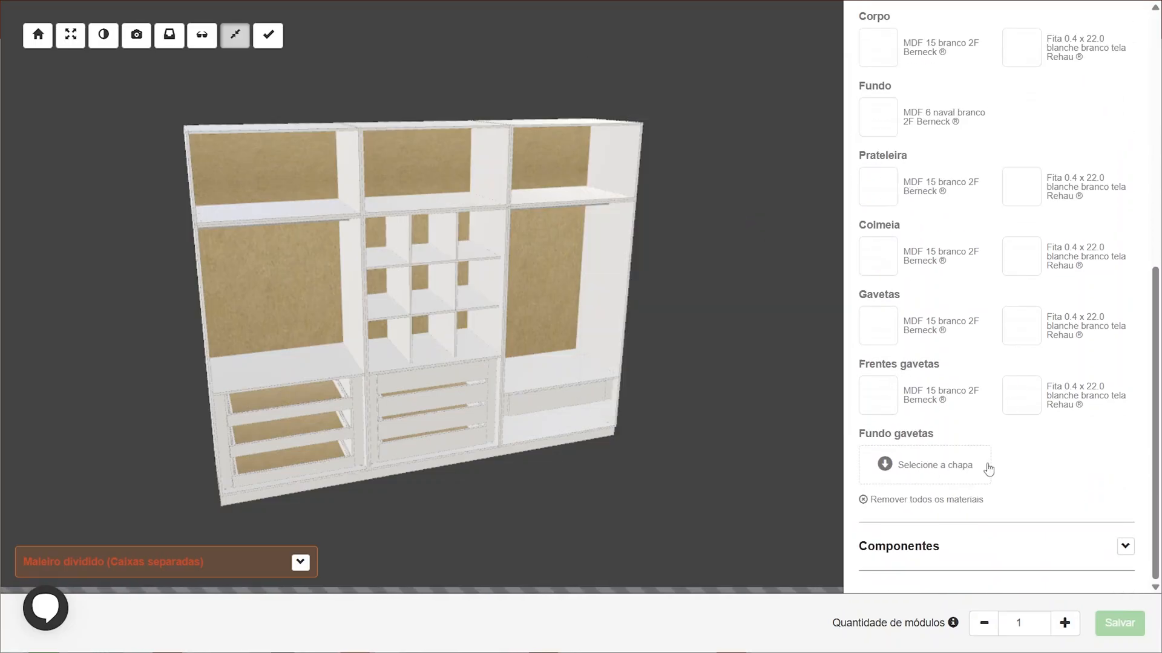
click(926, 469)
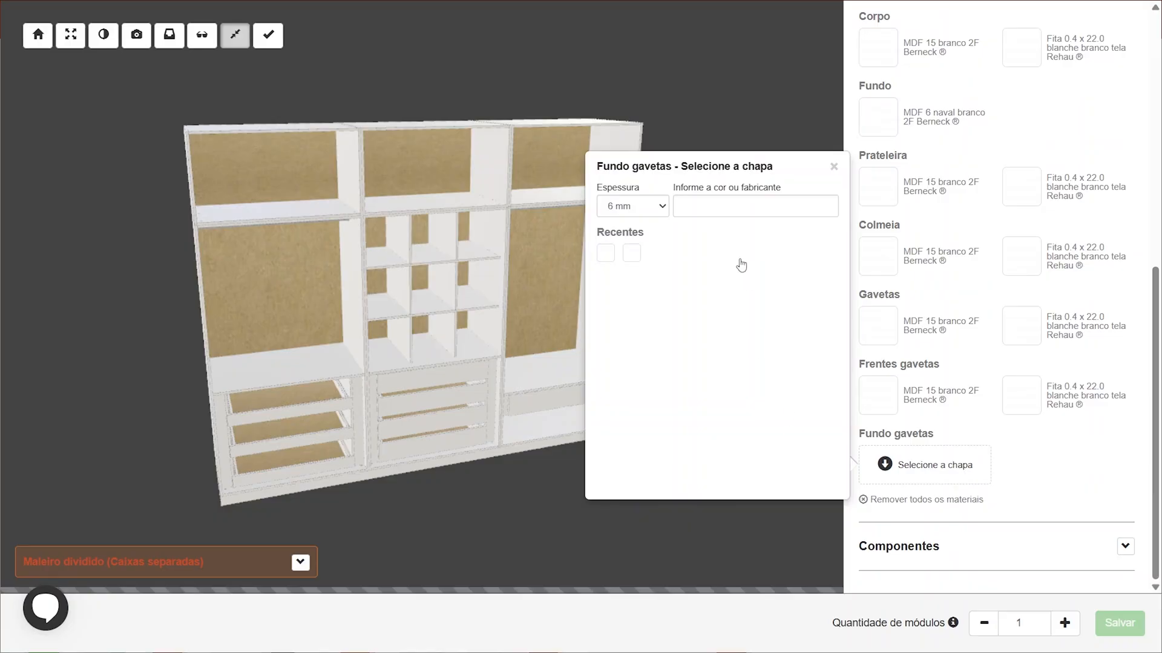
click(718, 207)
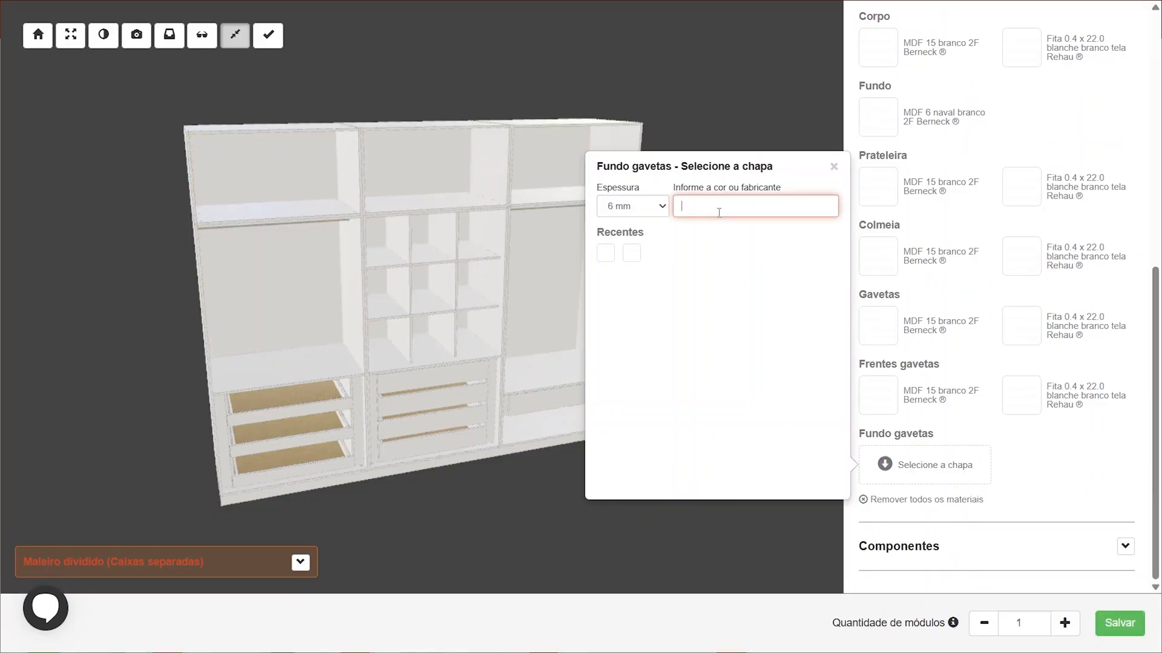
click(632, 255)
In the fronts settings, set Coluna 1 to Inferior + Meio 01 and select its Inferior + Meio front
scroll(1047, 301, up, 8)
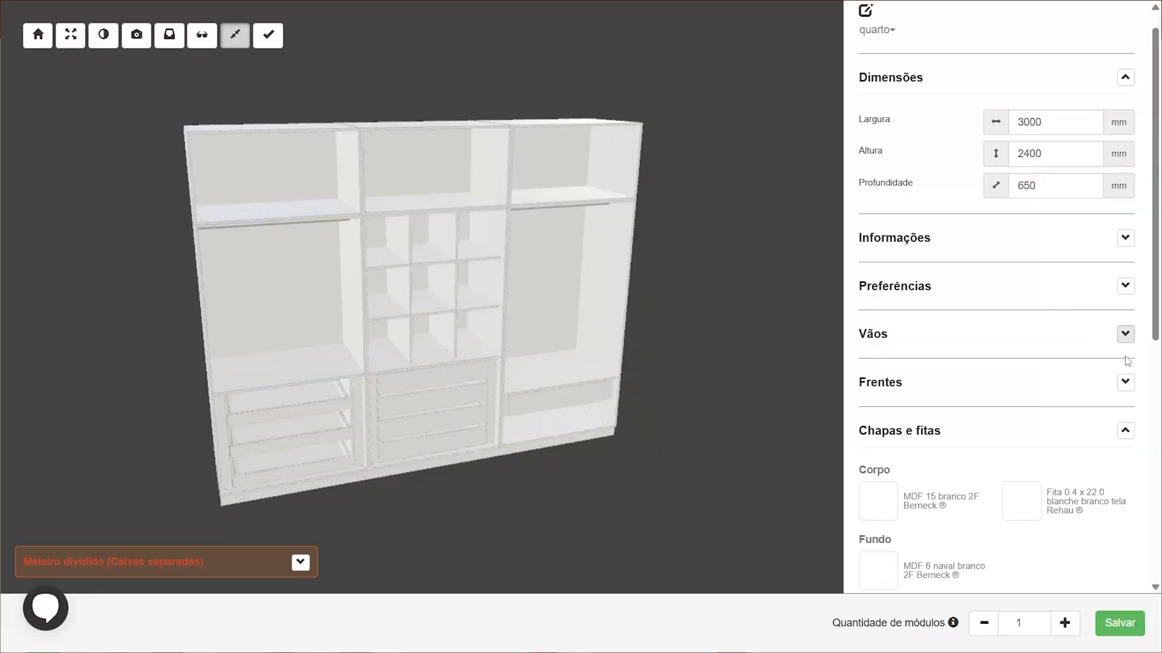
click(1124, 382)
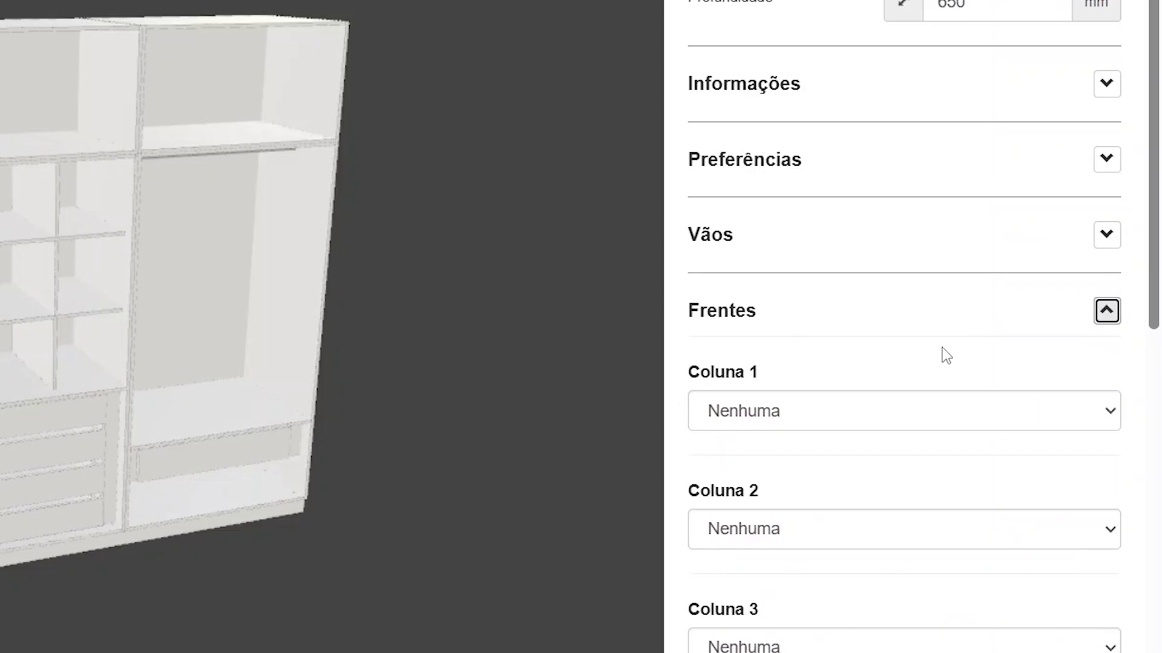
scroll(942, 349, down, 2)
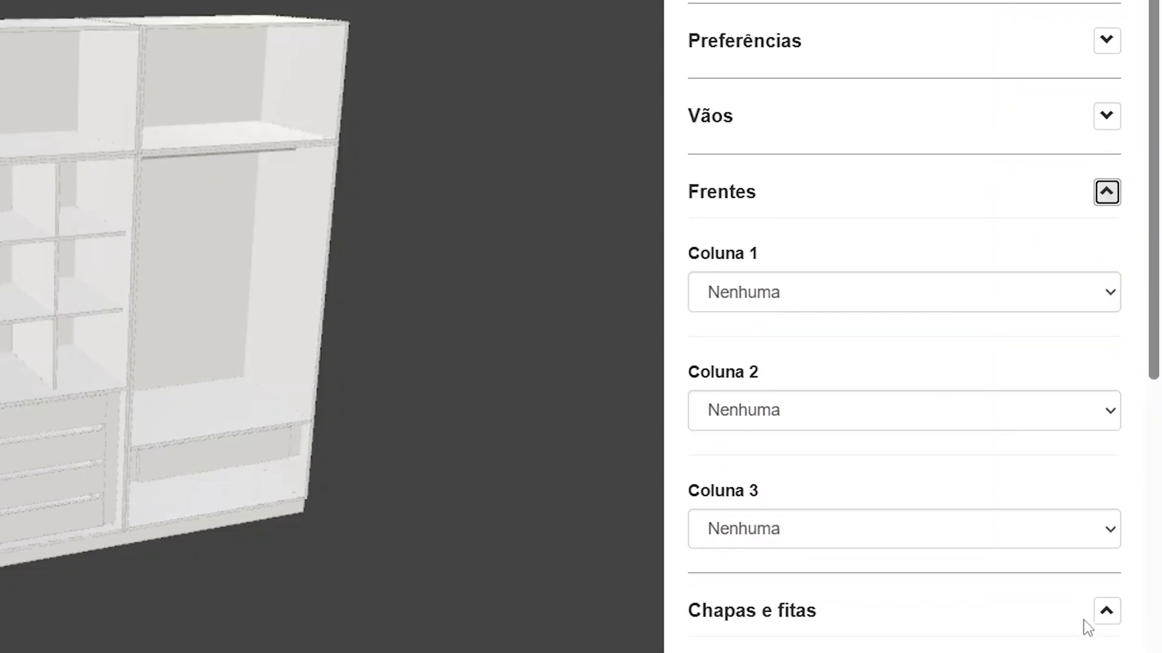
click(732, 303)
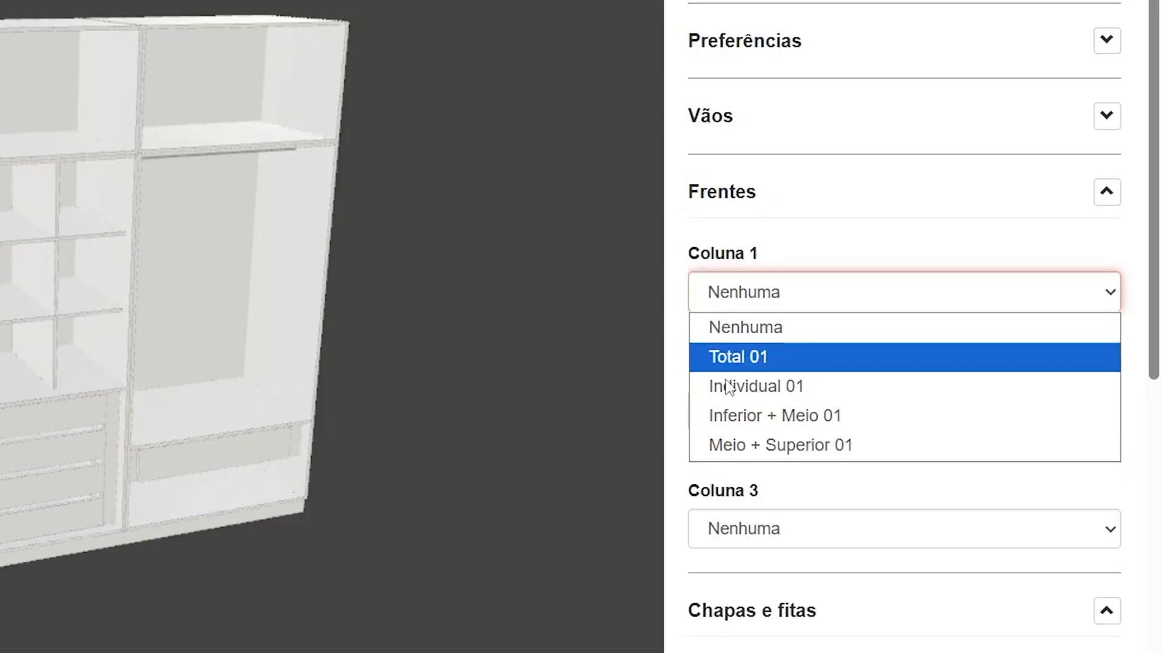
click(788, 426)
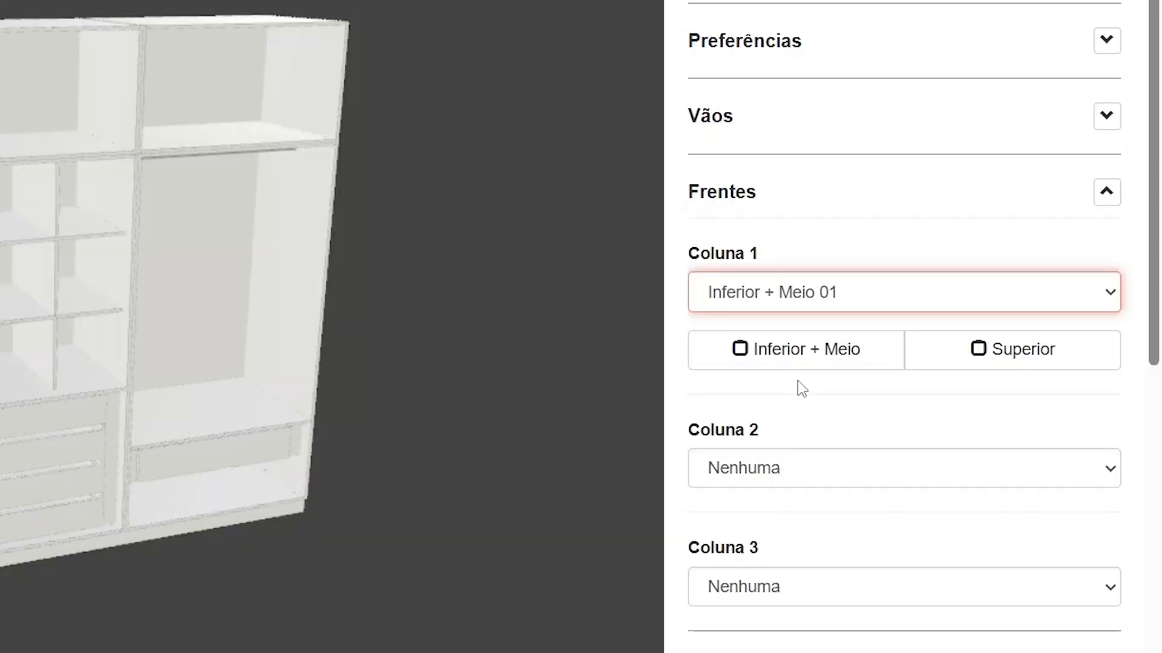
click(797, 363)
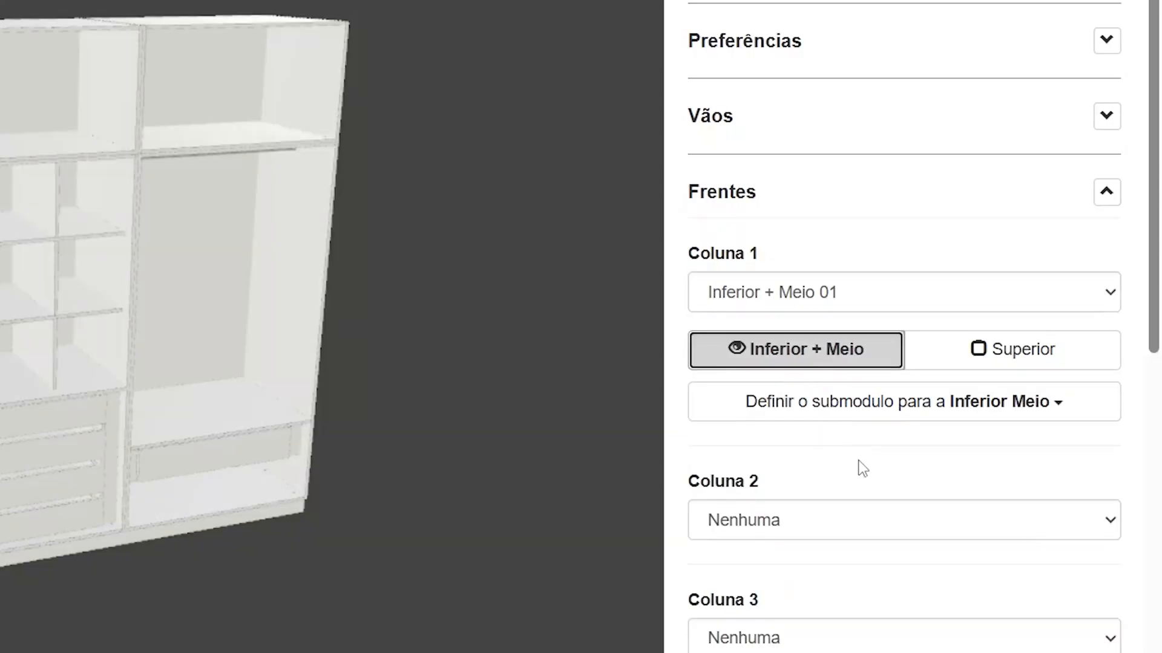
Assign two swing doors (Duas portas de giro) to Coluna 1's Inferior + Meio front and set its handle position to Meio
click(865, 403)
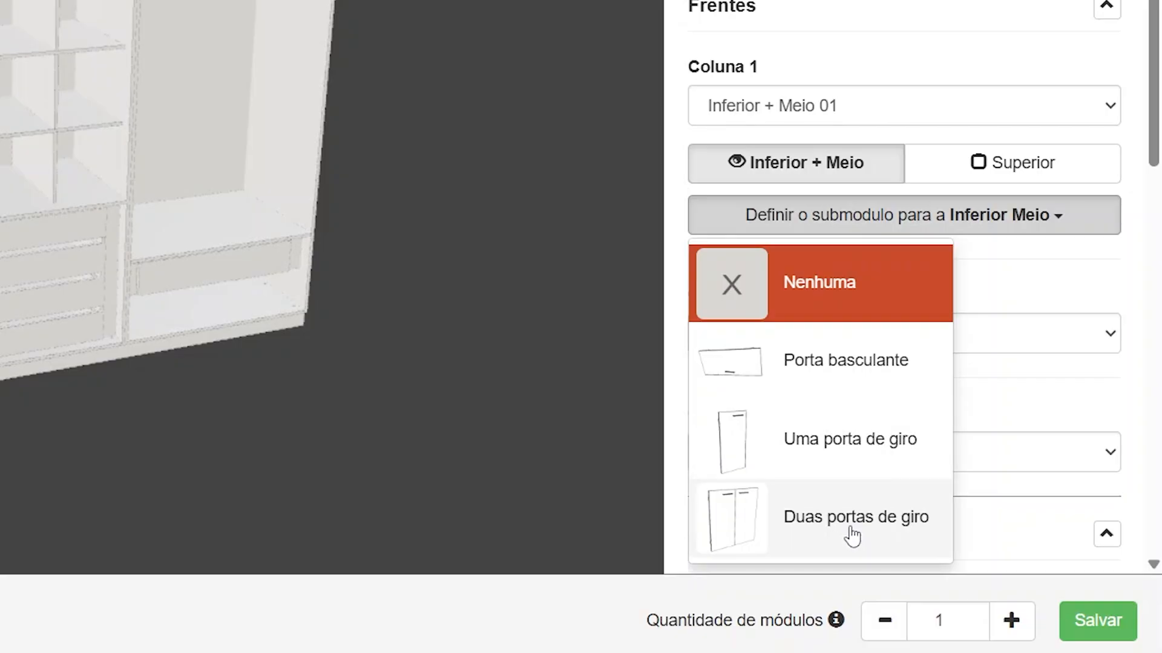
click(803, 520)
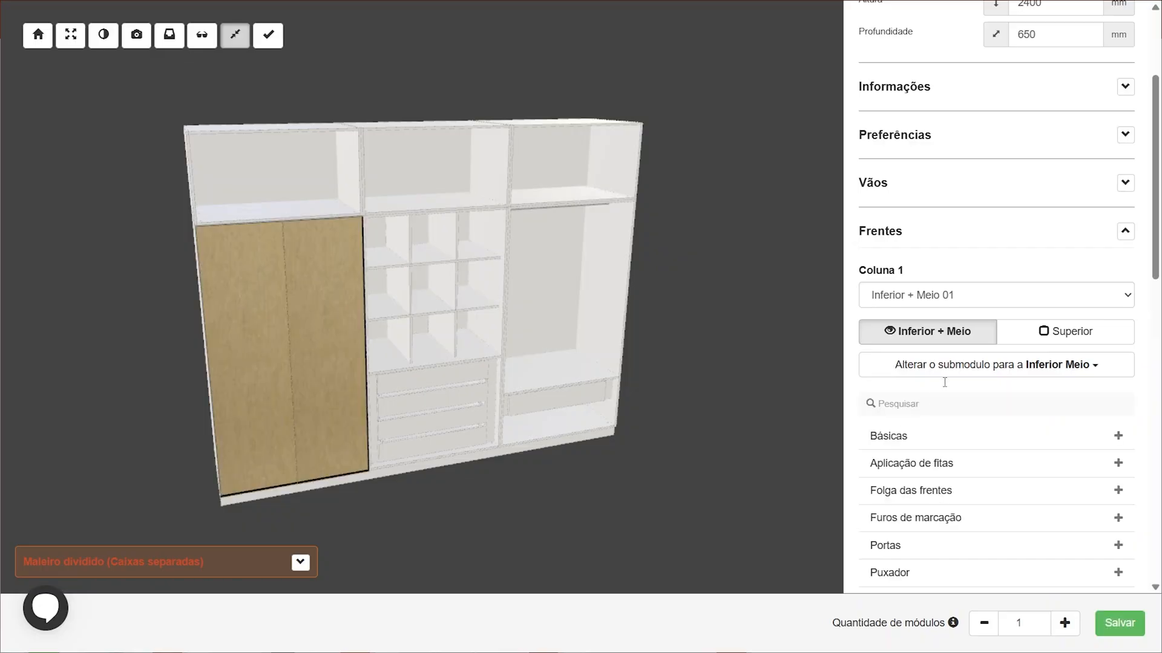
scroll(968, 424, down, 3)
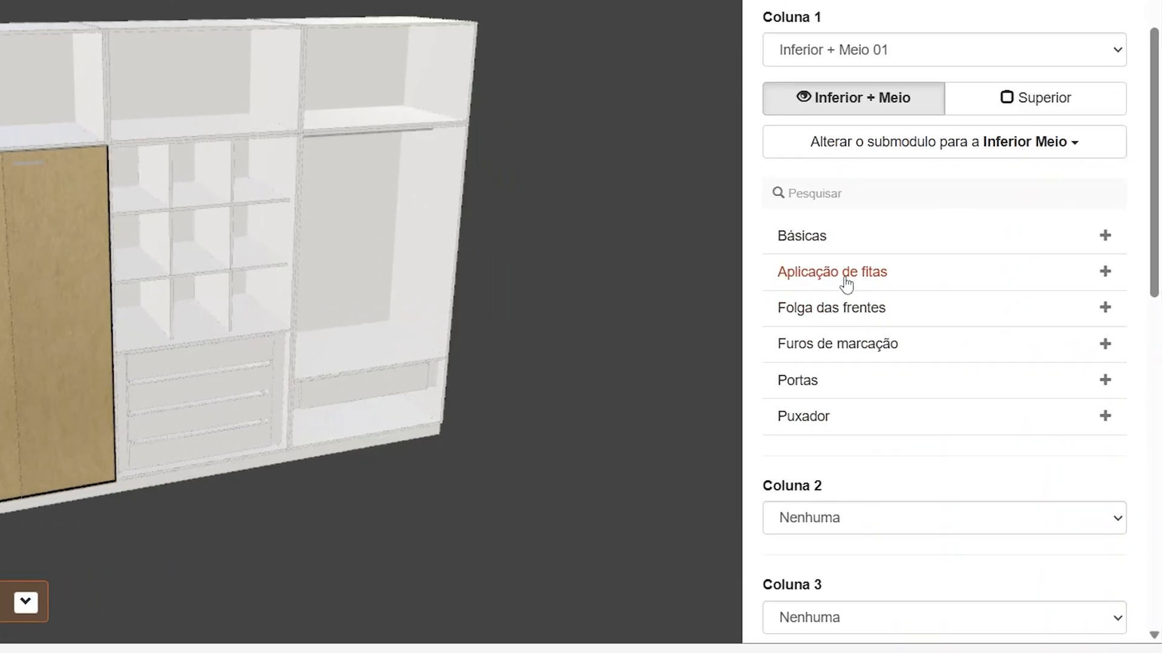
click(847, 249)
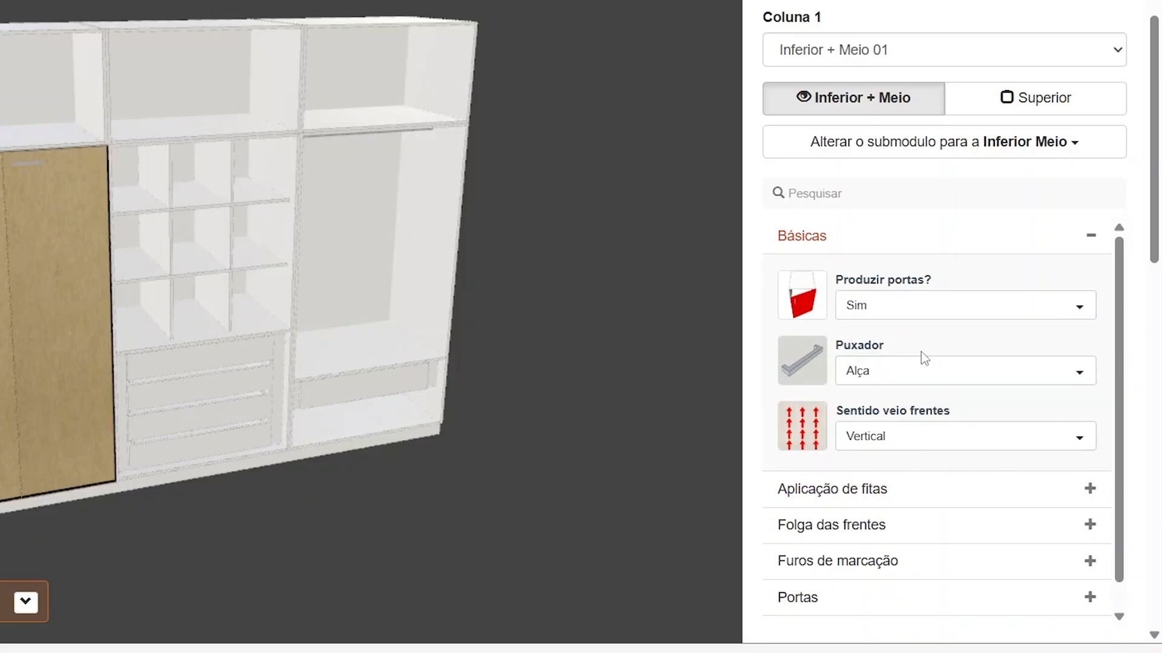
scroll(921, 354, down, 1)
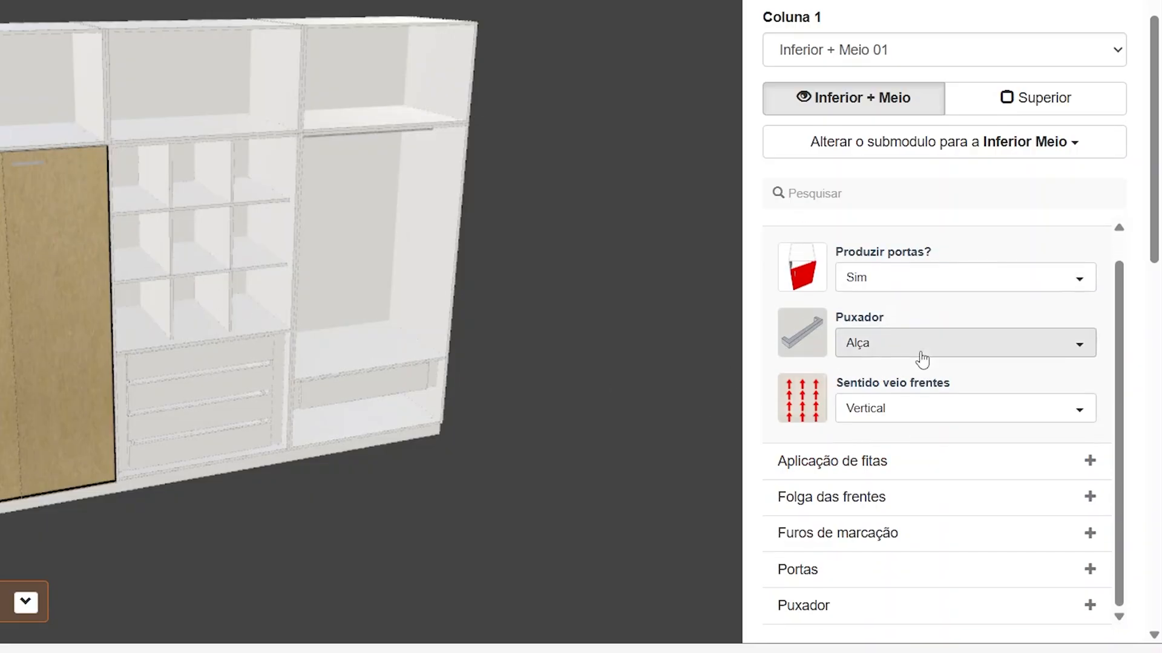
click(845, 624)
scroll(877, 465, down, 5)
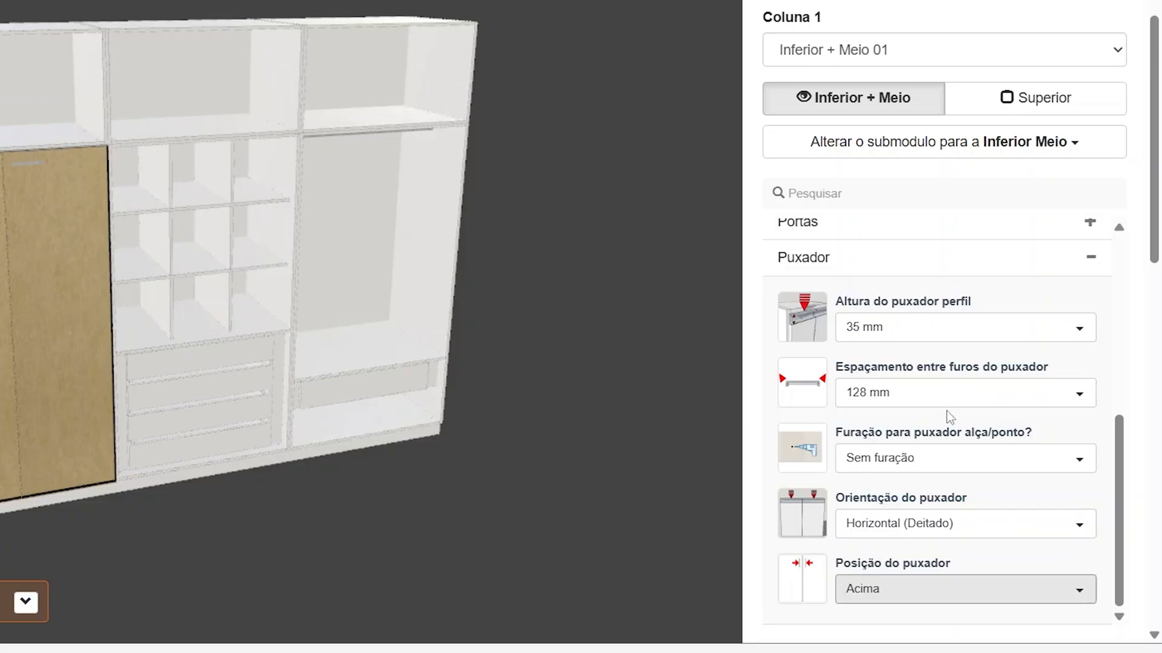
click(934, 598)
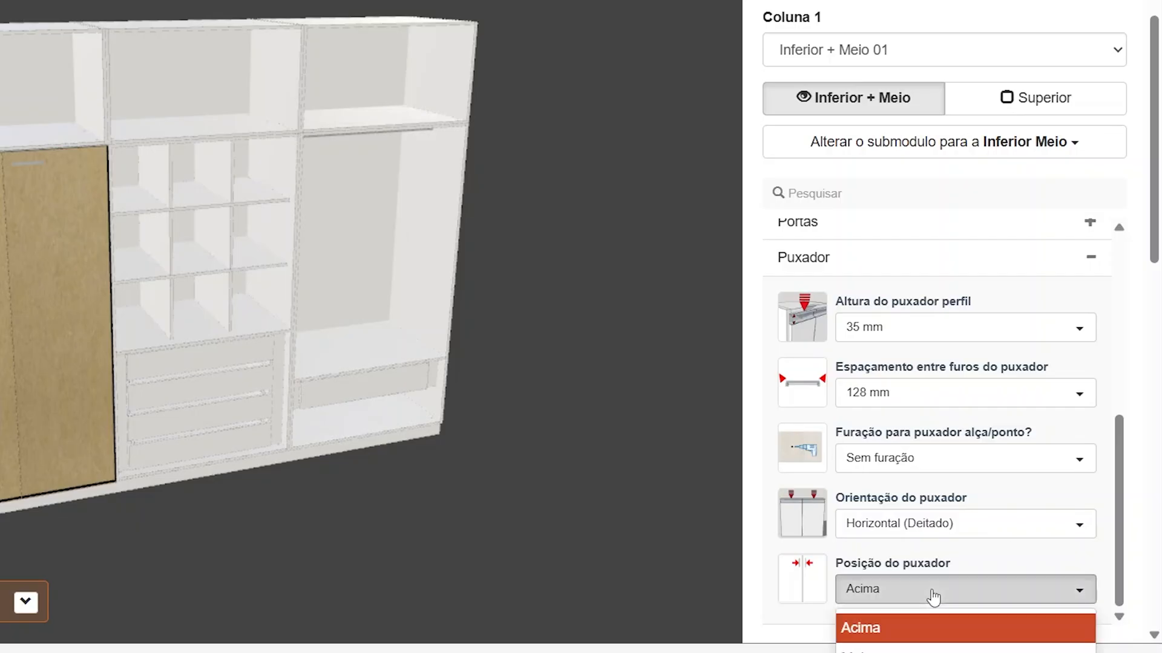
scroll(937, 605, down, 1)
click(937, 596)
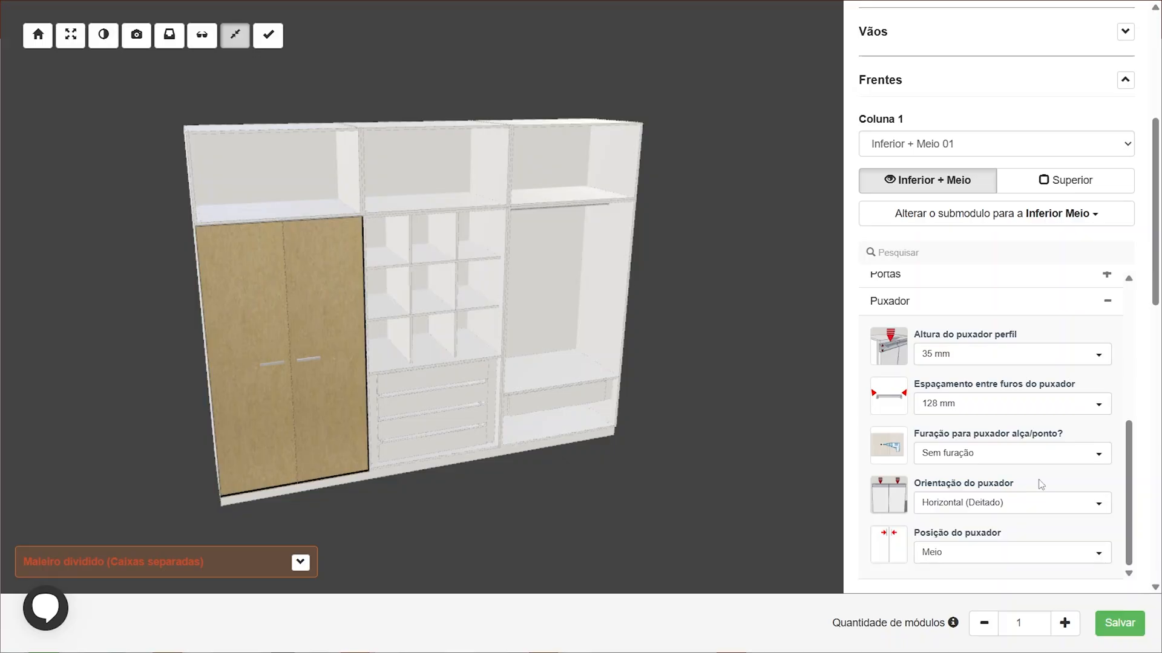
Assign two swing doors to Coluna 1's Superior front and set its handle position to Abaixo
click(1064, 179)
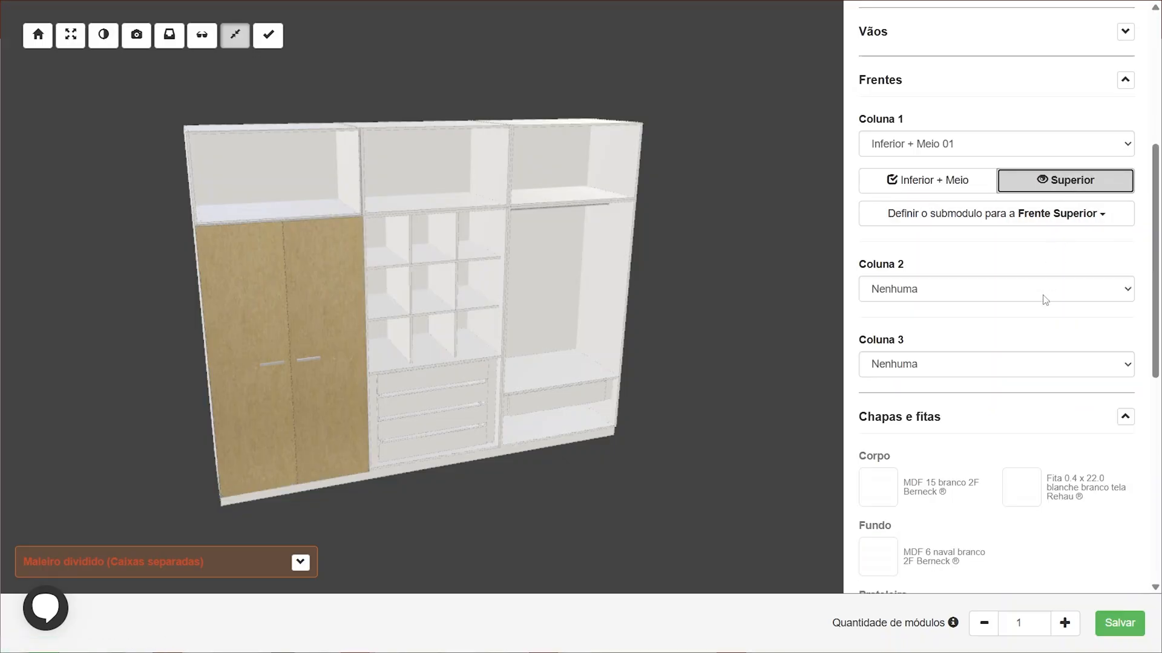
click(975, 219)
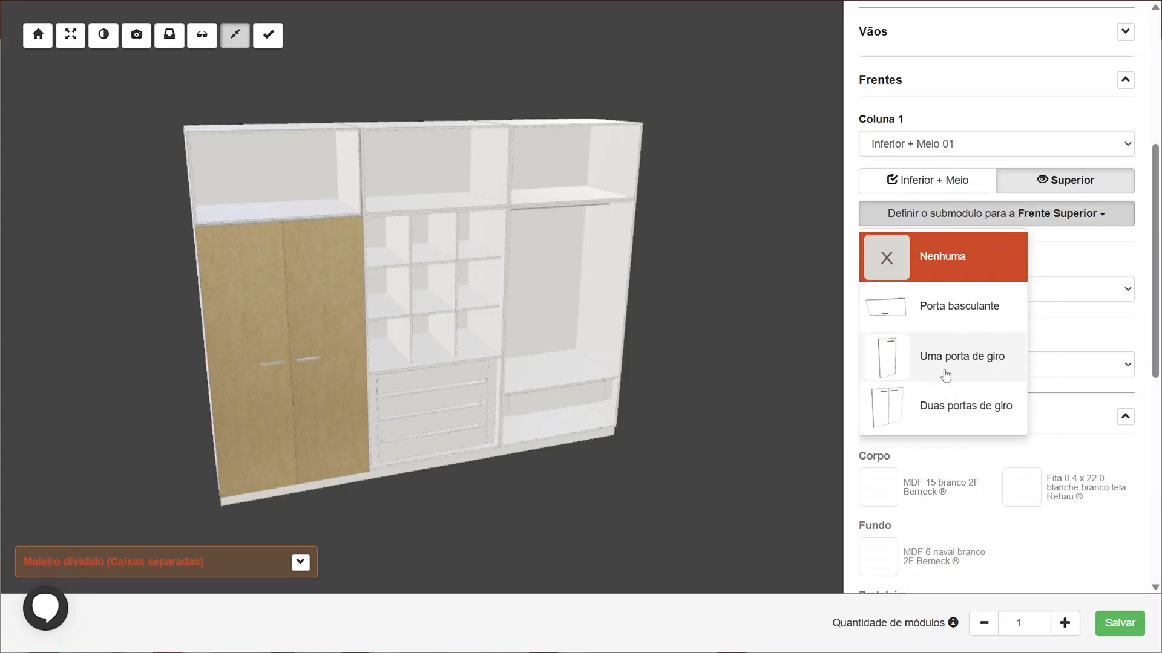
click(928, 422)
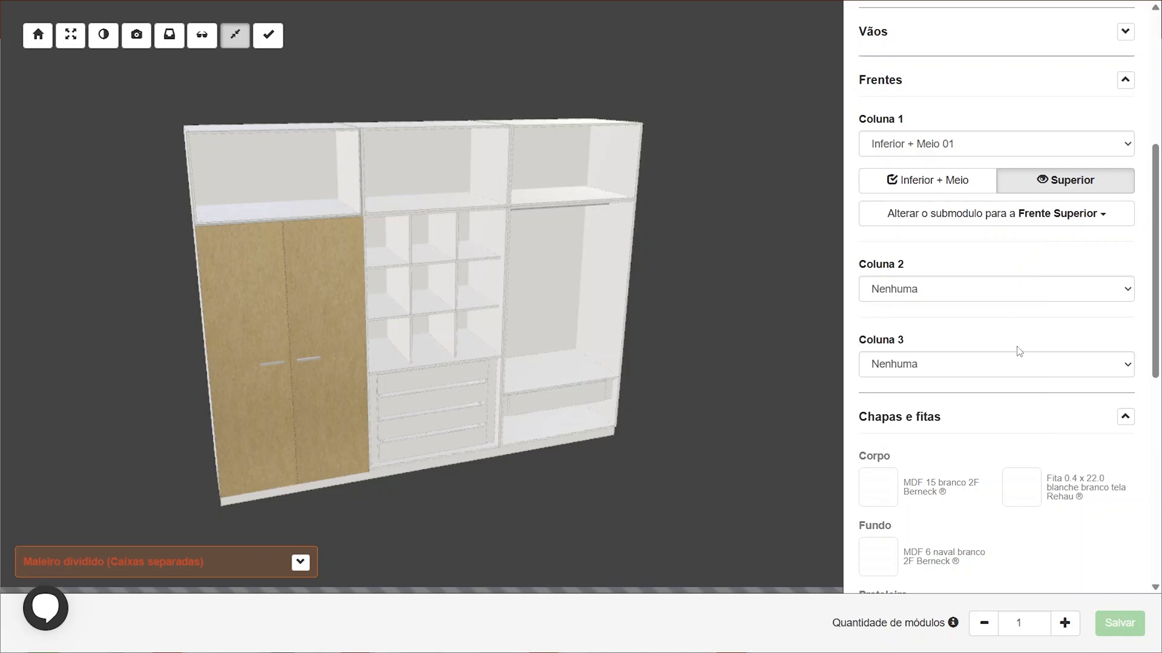
click(917, 431)
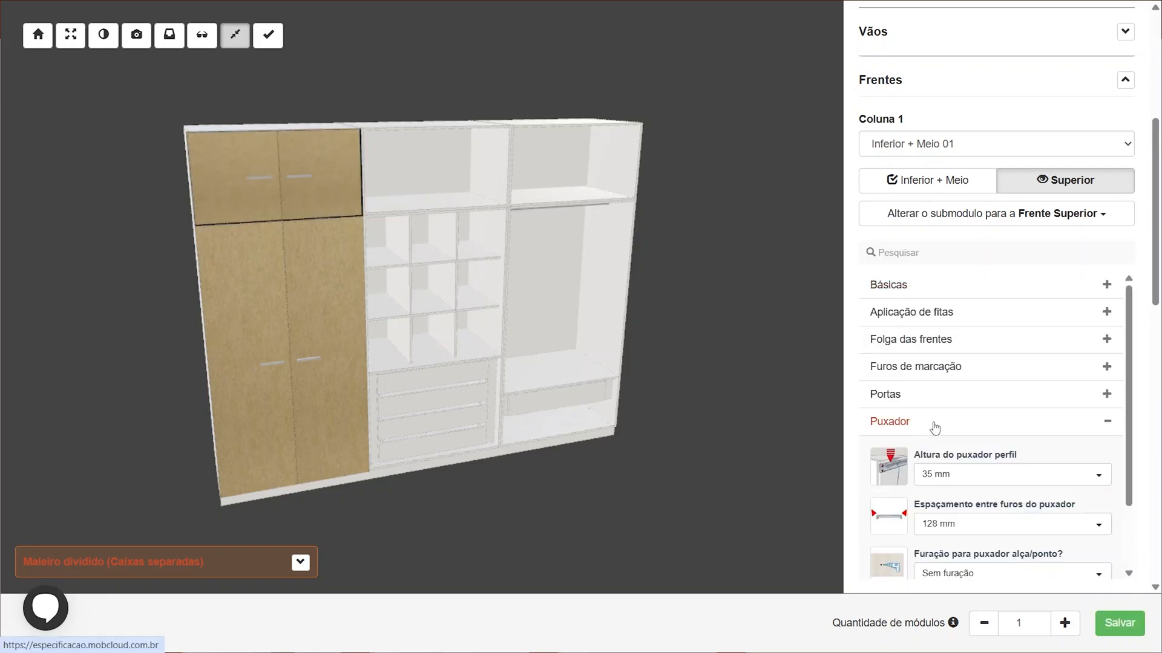
scroll(913, 407, down, 2)
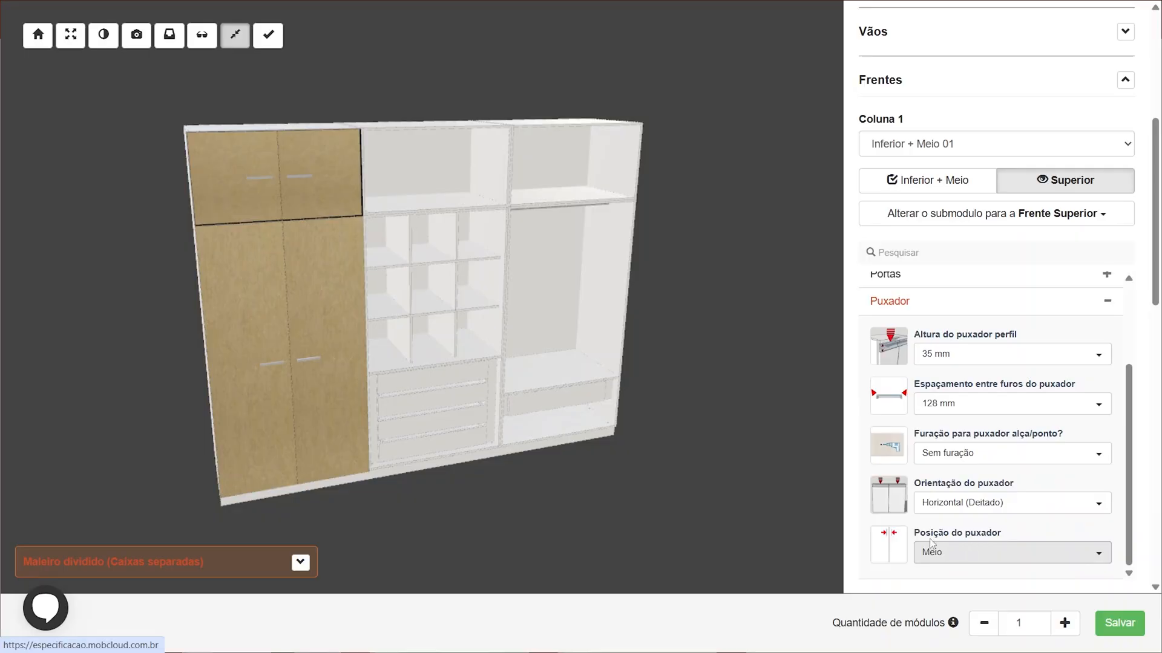
click(991, 556)
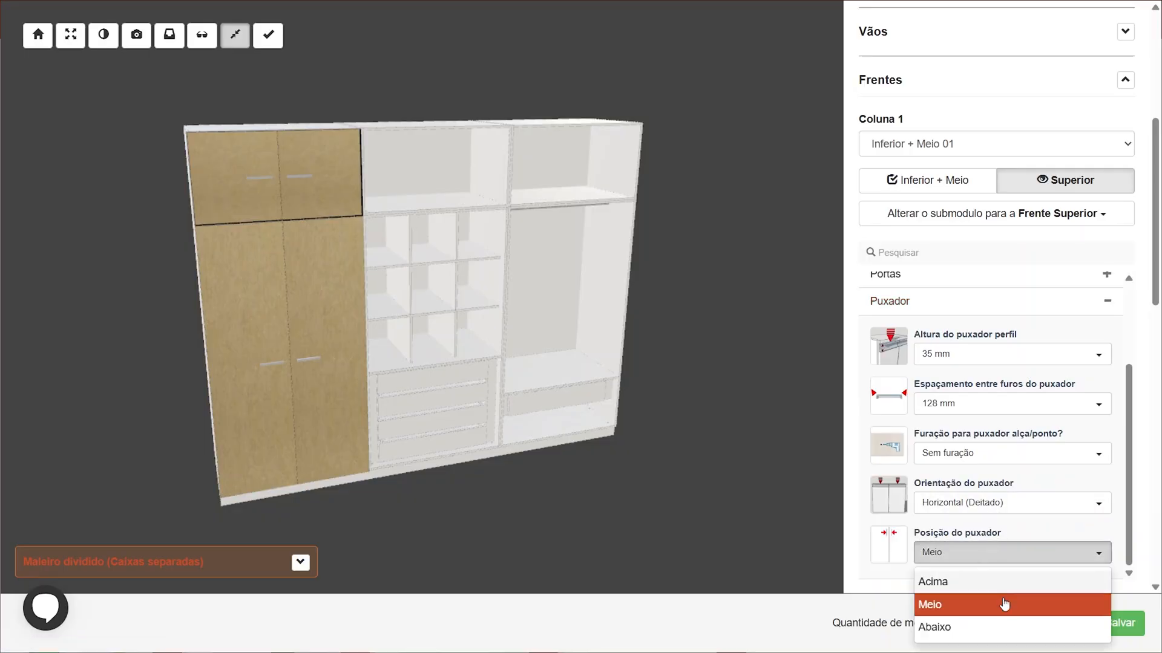
click(991, 630)
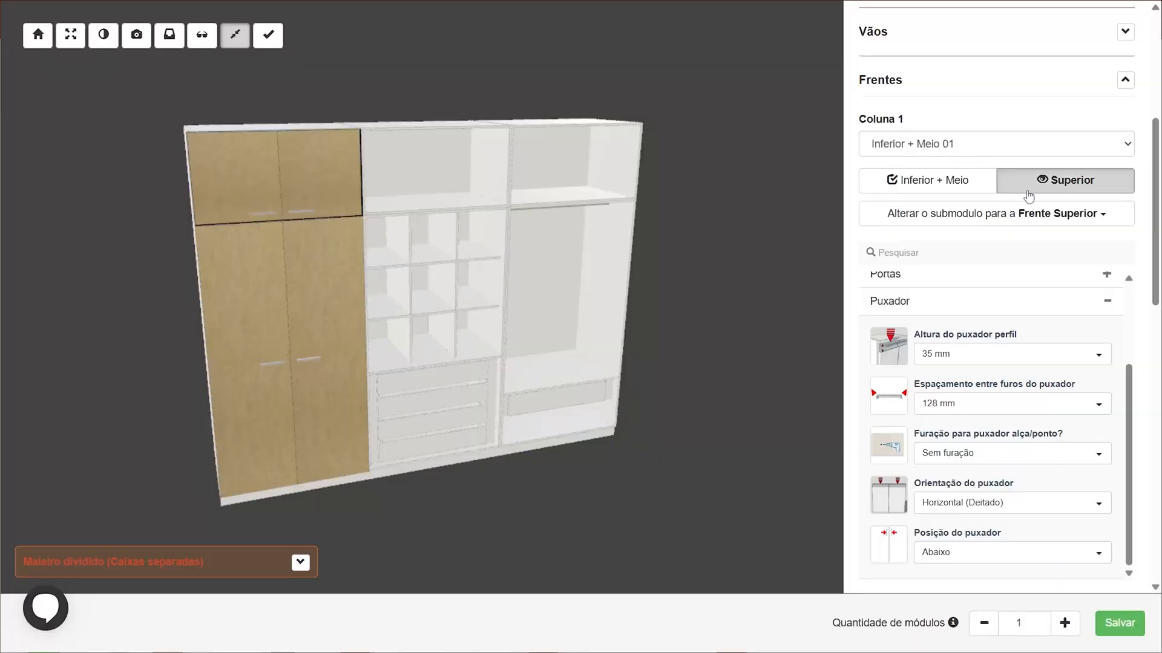
Set Coluna 2 to Inferior + Meio 02 and assign two swing doors to its Inferior + Meio front
scroll(962, 223, up, 3)
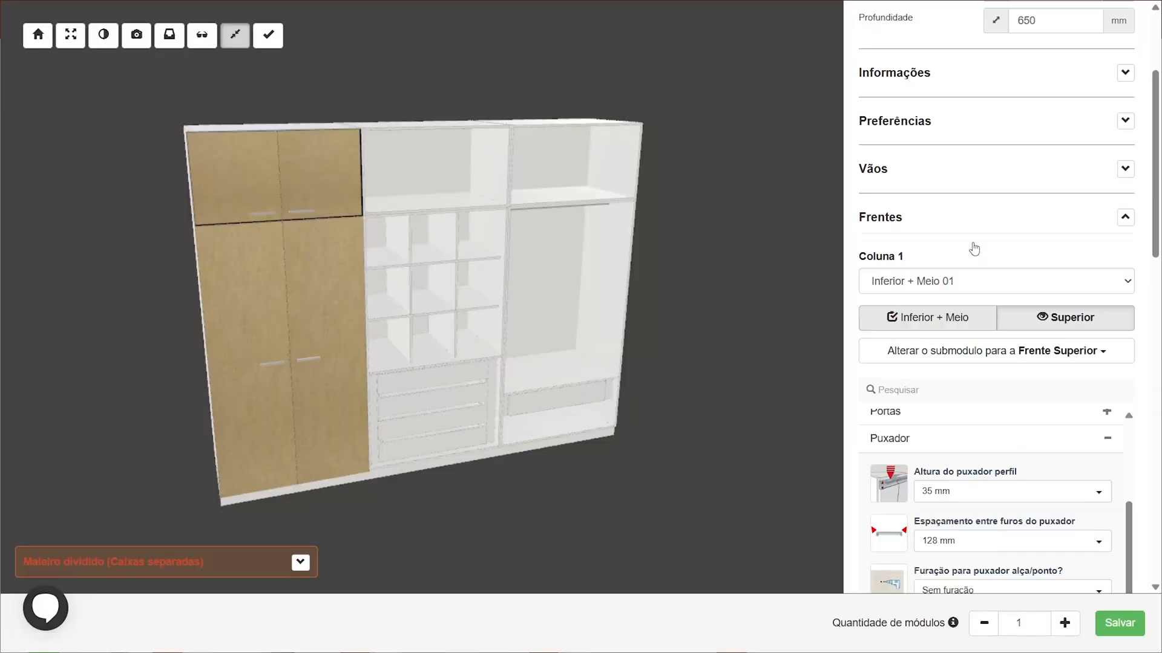
scroll(1005, 315, down, 6)
click(983, 342)
click(924, 413)
click(946, 380)
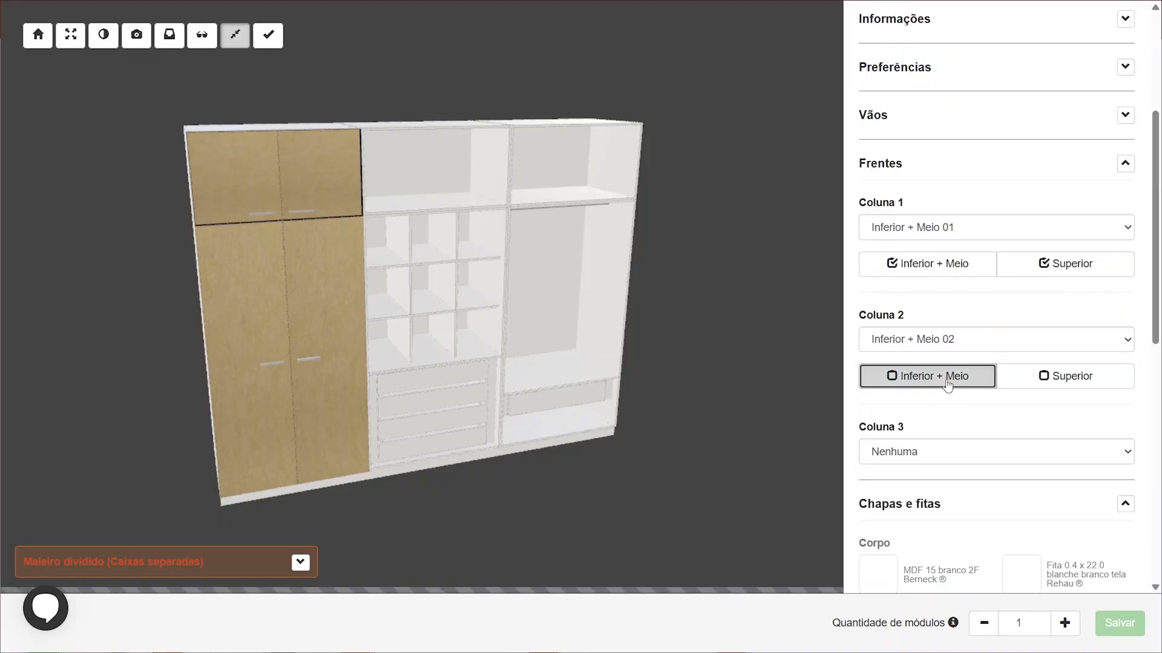
click(956, 409)
scroll(962, 496, down, 2)
click(963, 451)
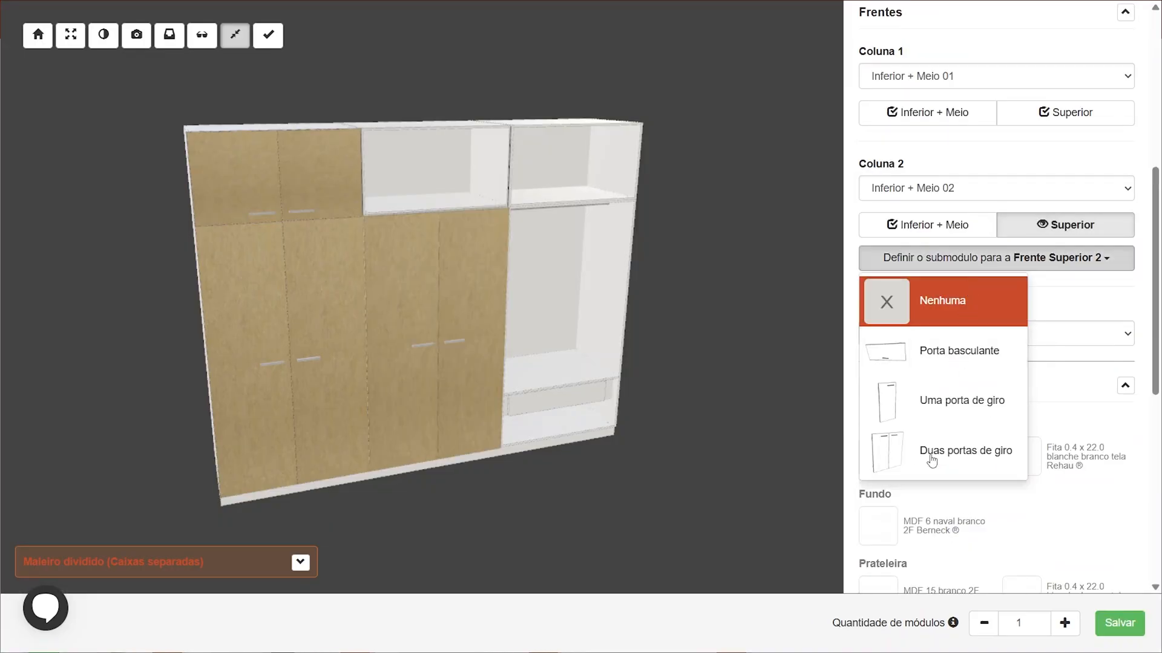
Assign two swing doors to Coluna 2's Superior front and set its handle position to Abaixo
click(932, 461)
click(168, 35)
scroll(998, 393, down, 2)
click(1012, 370)
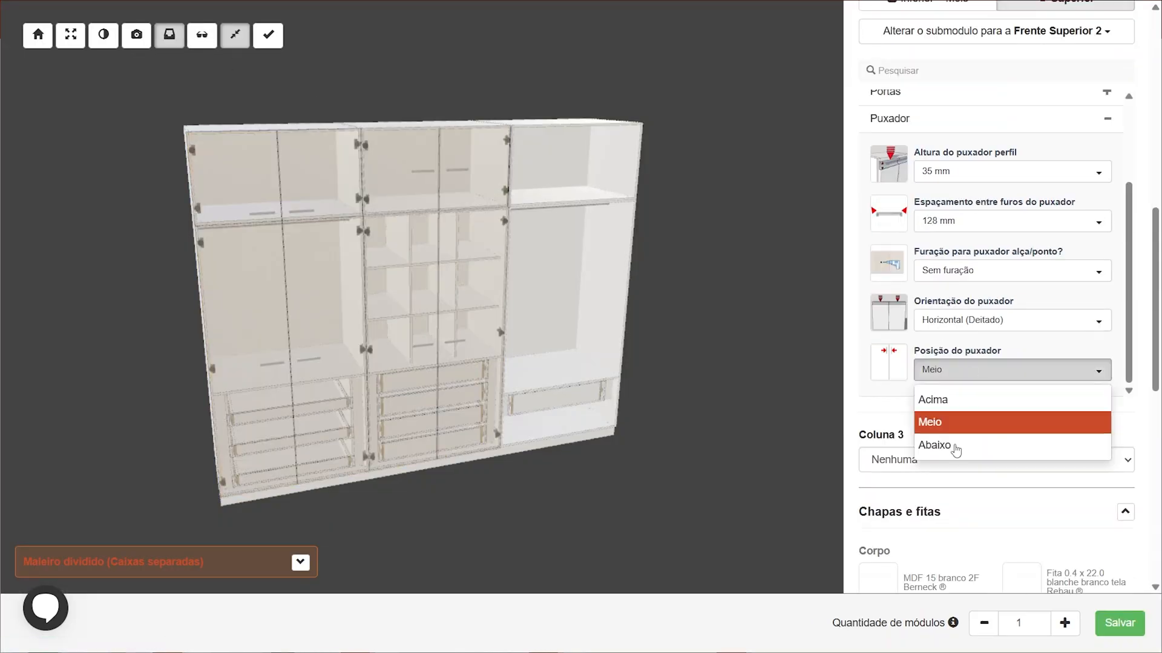
click(934, 445)
Set Coluna 3 to Inferior + Meio 03 and add swing doors to both its Inferior + Meio and Superior fronts
scroll(956, 424, down, 2)
click(902, 308)
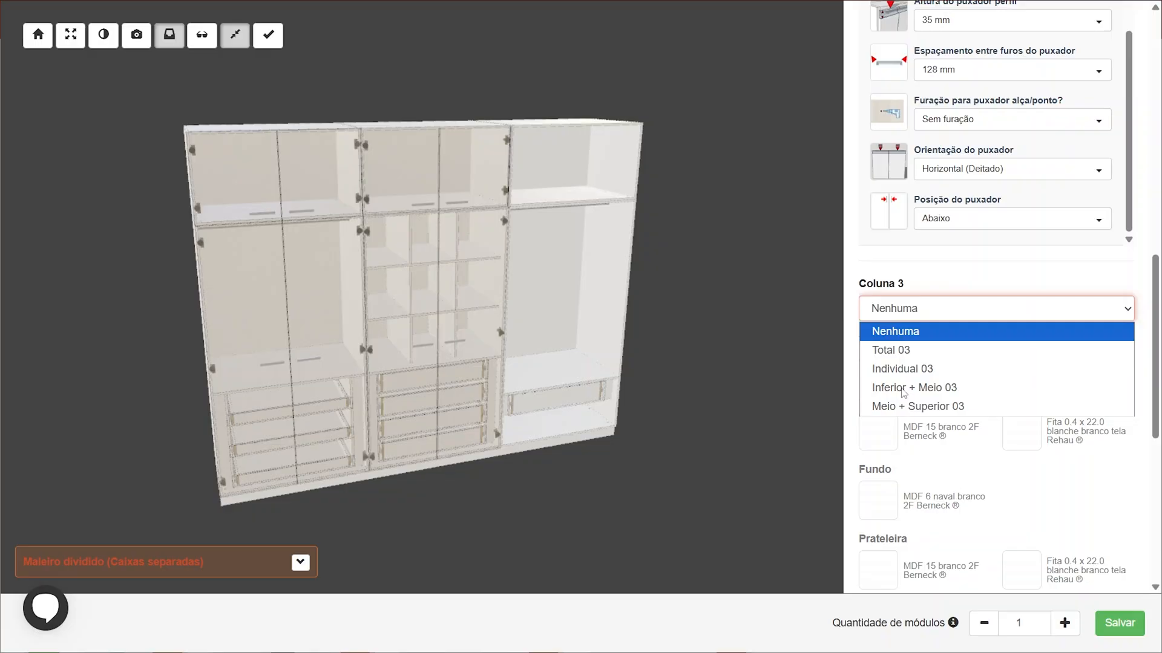
click(903, 388)
click(967, 566)
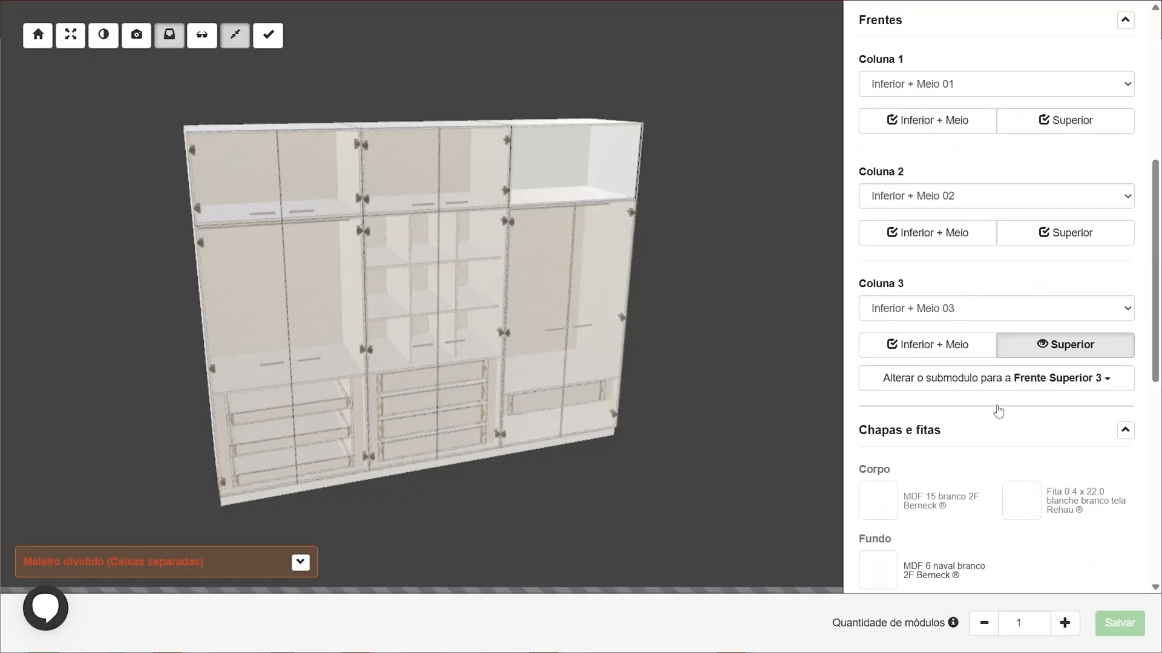
scroll(978, 503, down, 3)
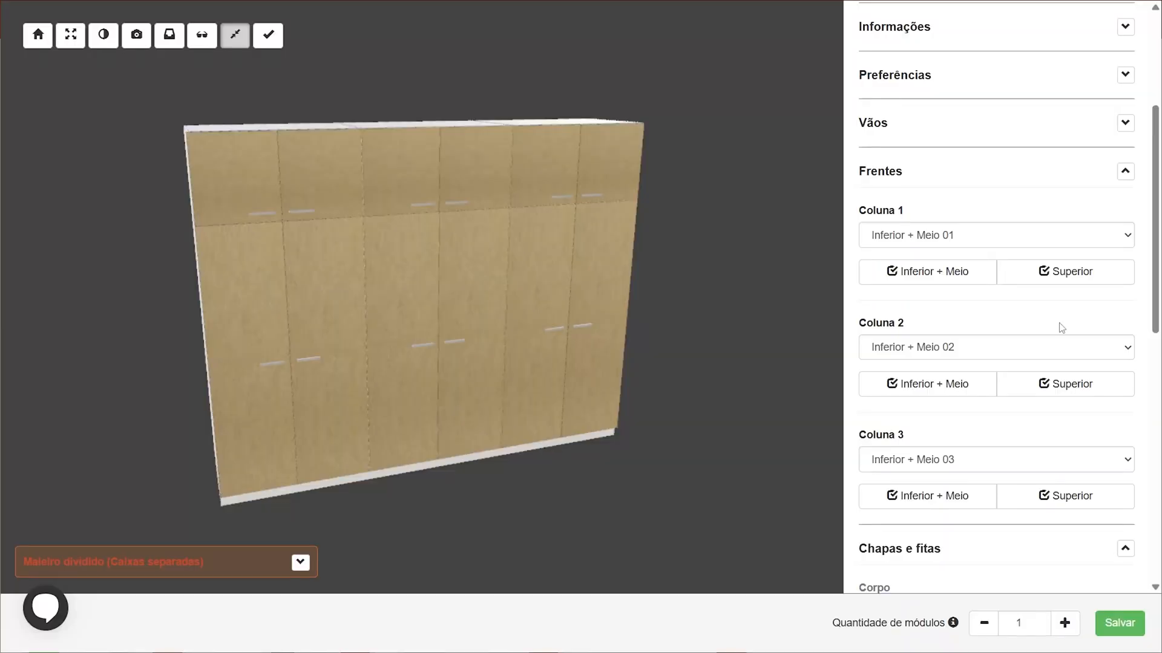
Set the fronts (Frentes) sheet to MDF Nogueira 2F Arauco
click(1125, 171)
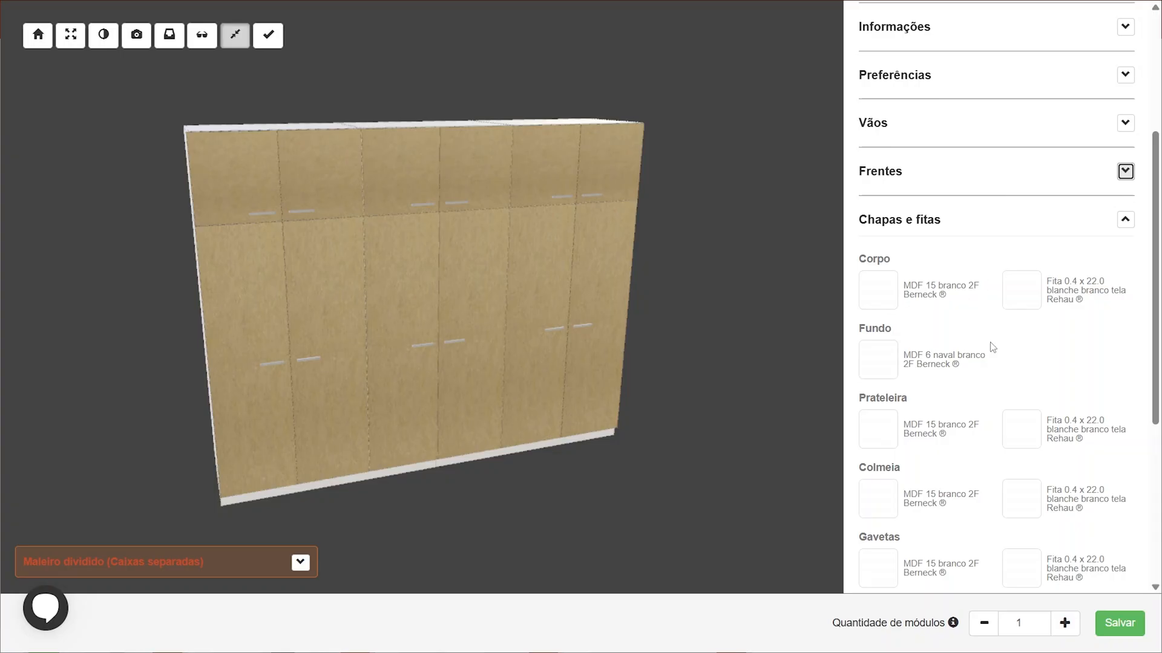
scroll(992, 348, down, 5)
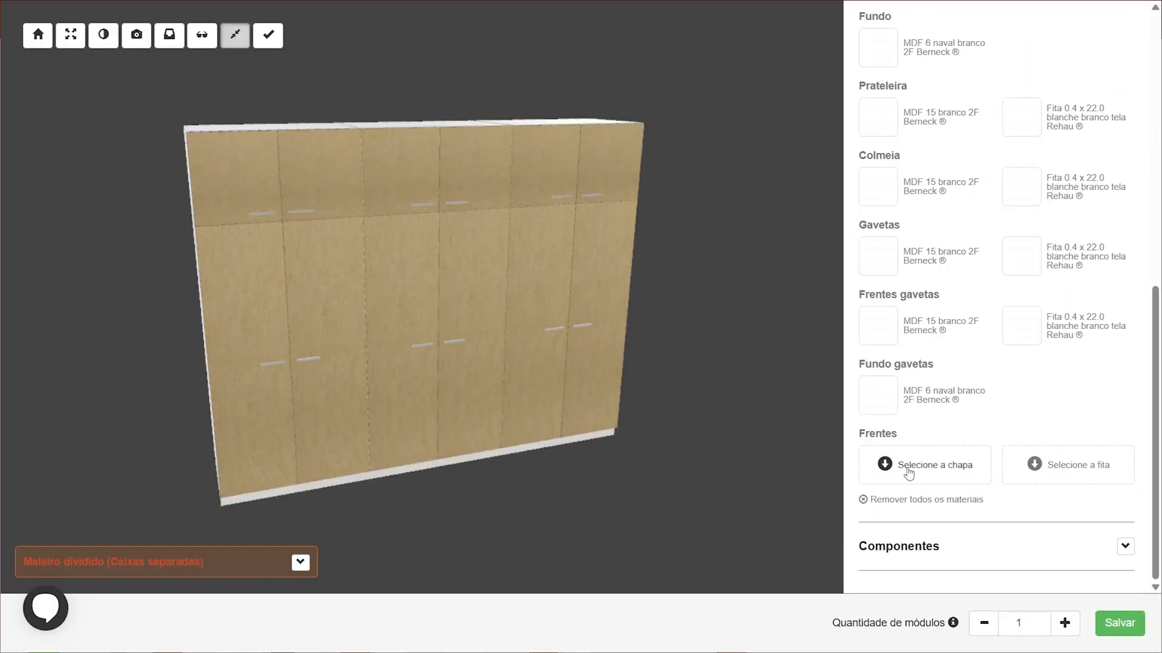
click(908, 470)
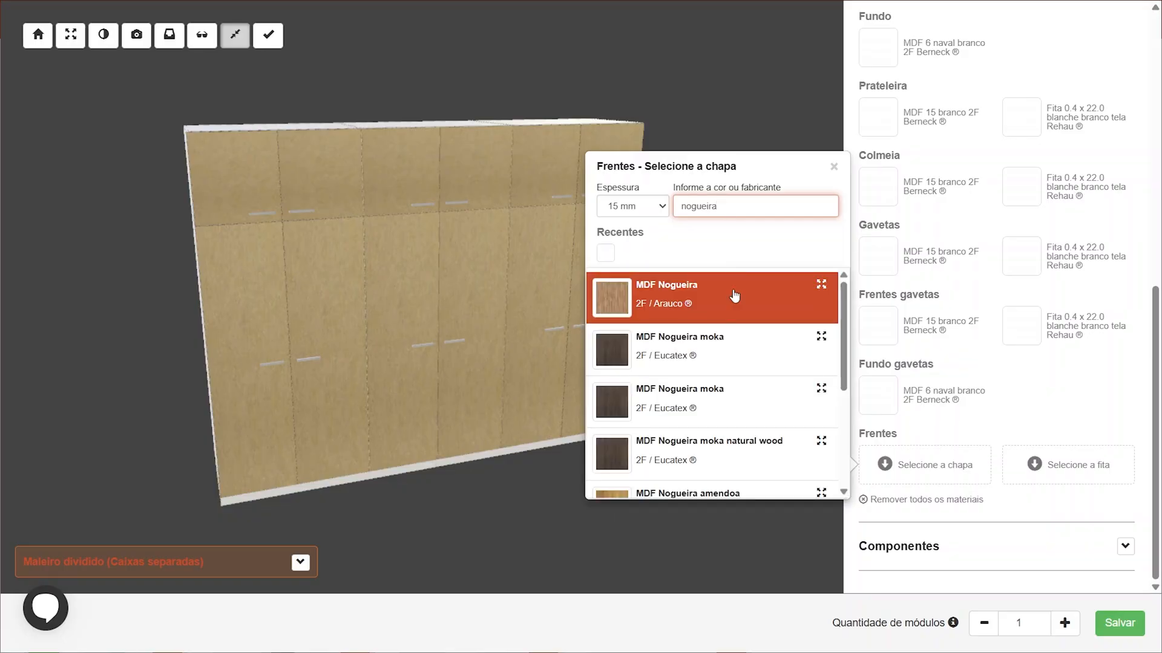
click(728, 310)
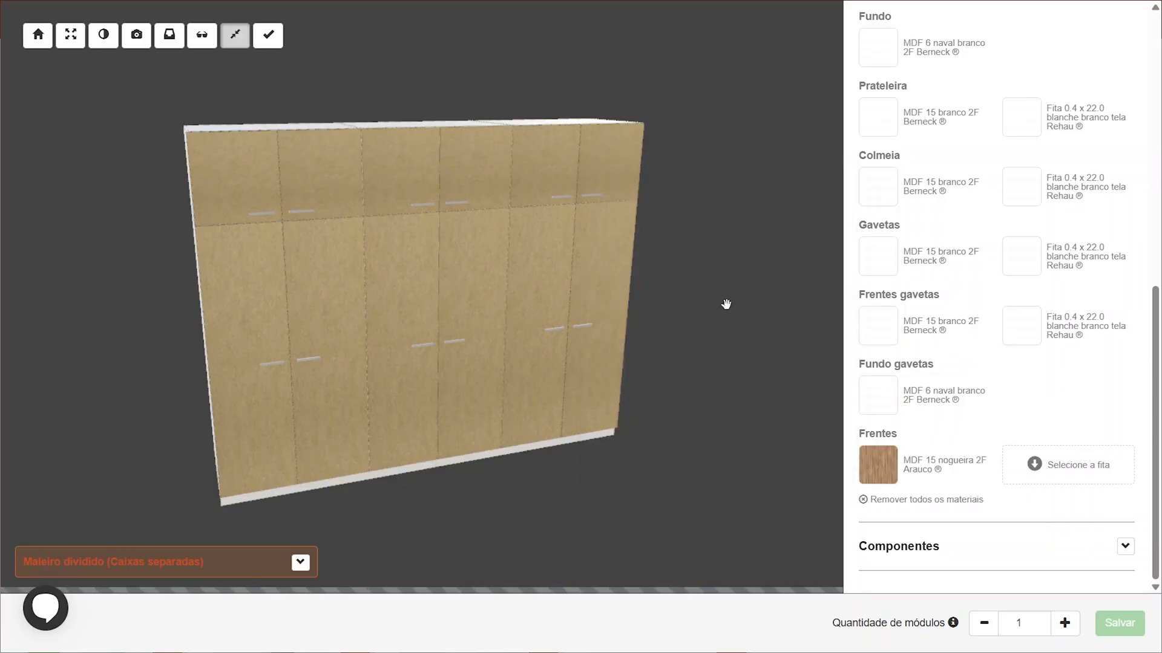
Search for nogueira and set the fronts edge banding to Fita 0.4 x 22.0 nogueira genuino Rehau
click(1060, 478)
click(842, 213)
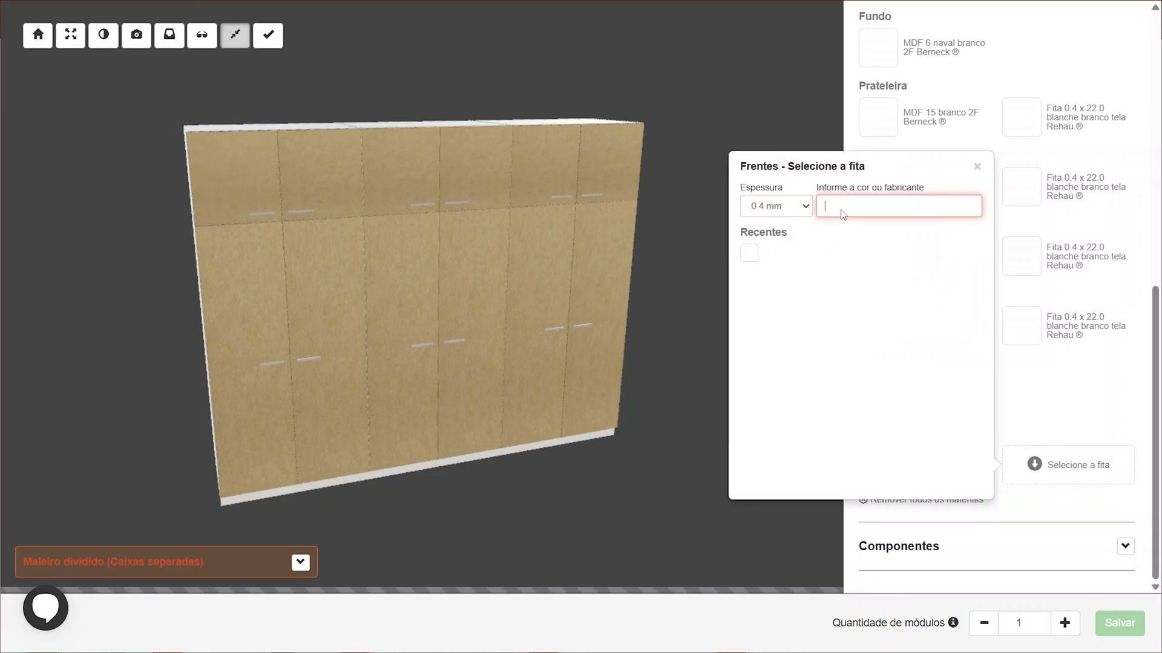
text(nogueira)
click(850, 299)
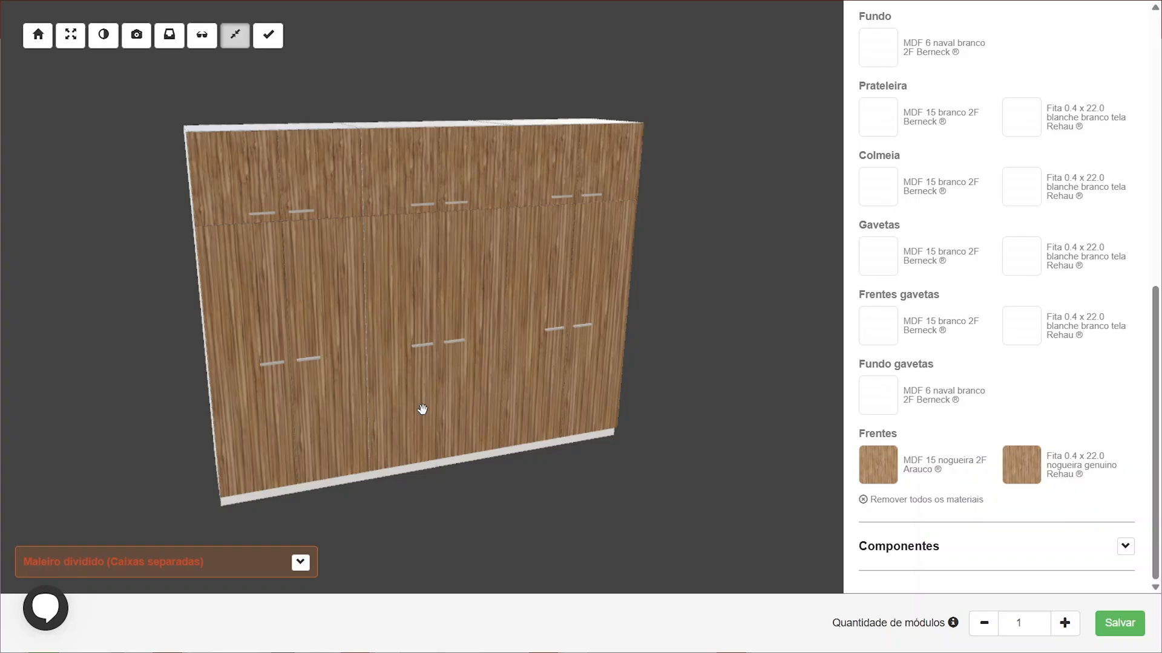
In the advanced preferences under Tamponamento, set Tipo tamponamento to Envoltório
scroll(1043, 337, up, 10)
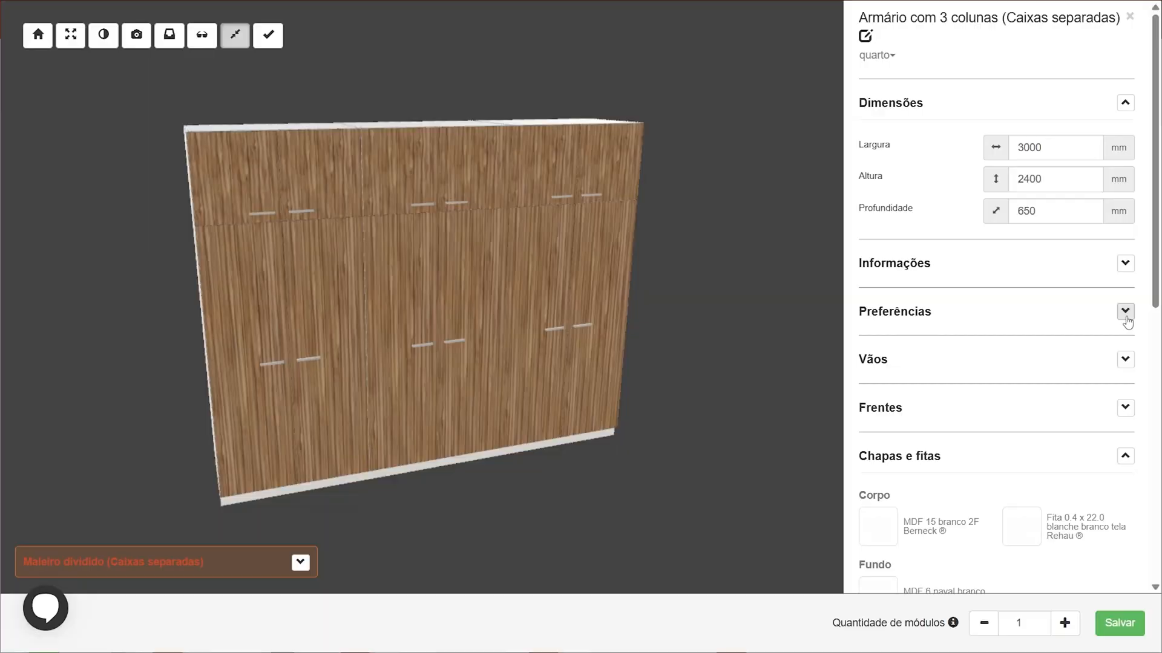
click(1124, 312)
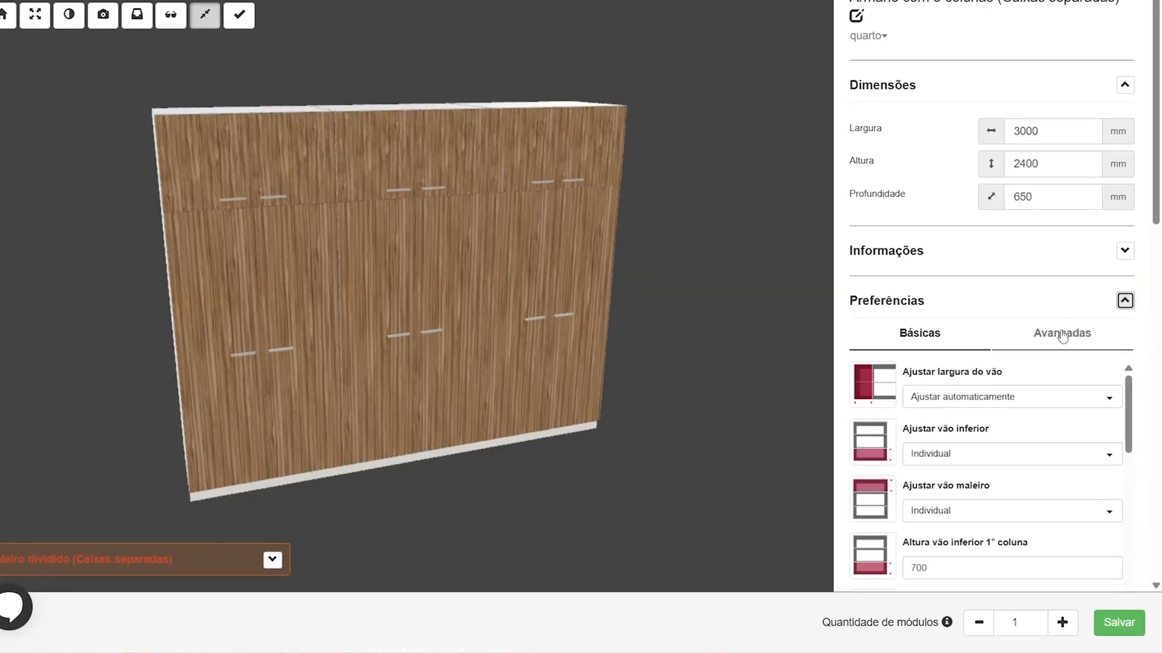
click(1061, 343)
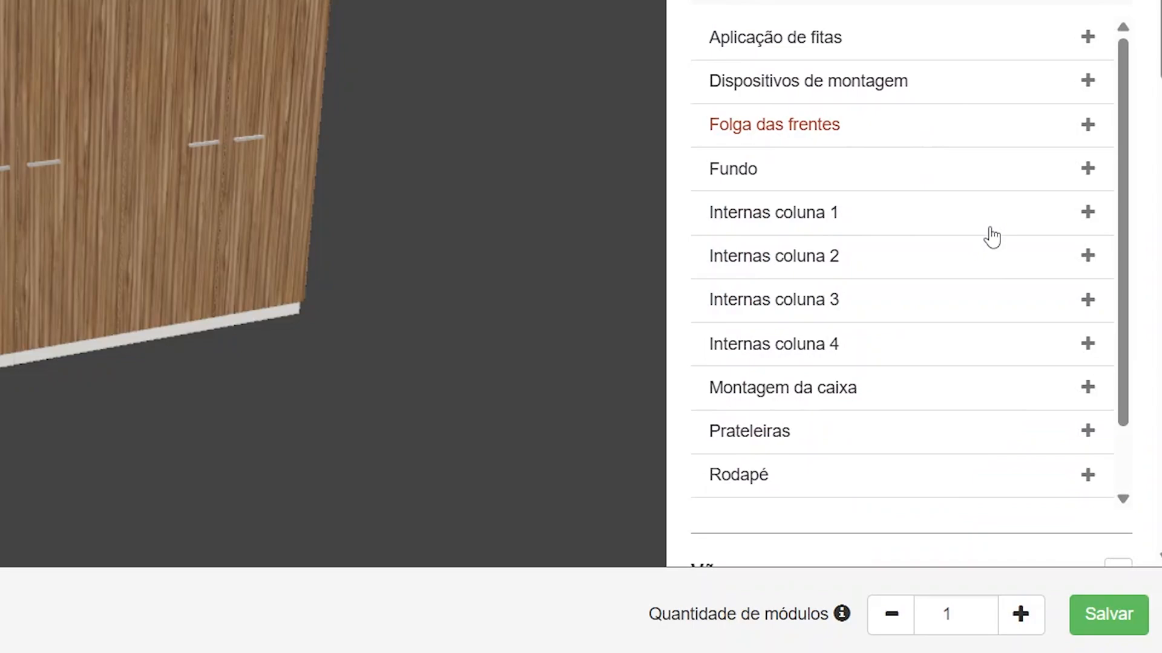
scroll(942, 239, down, 2)
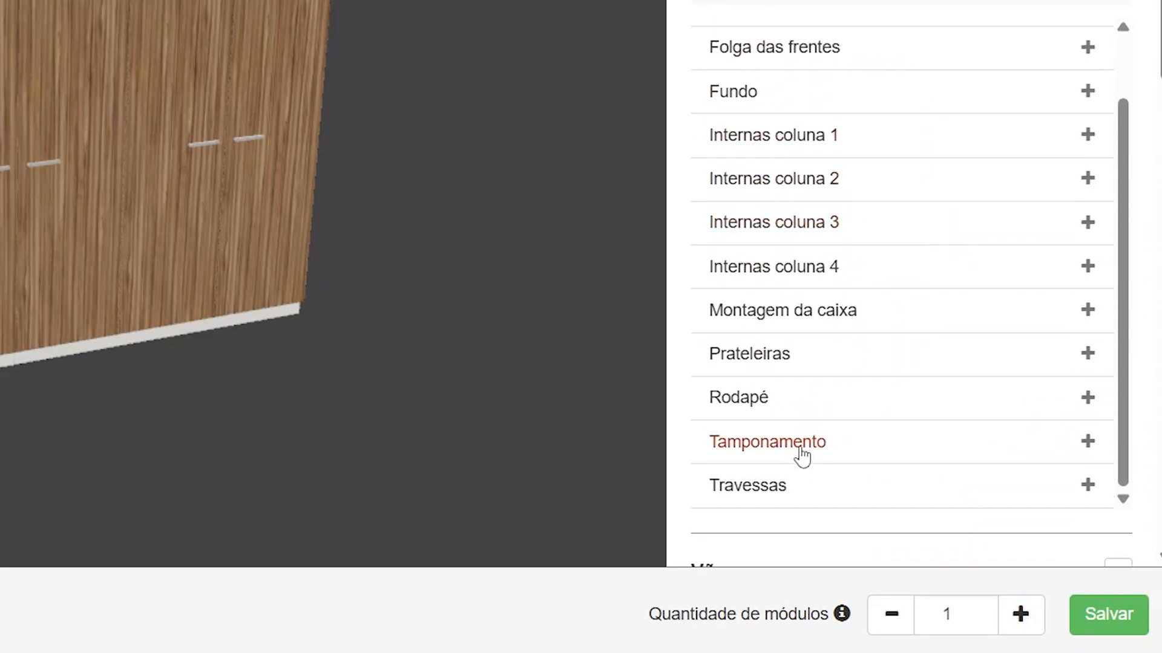
click(802, 454)
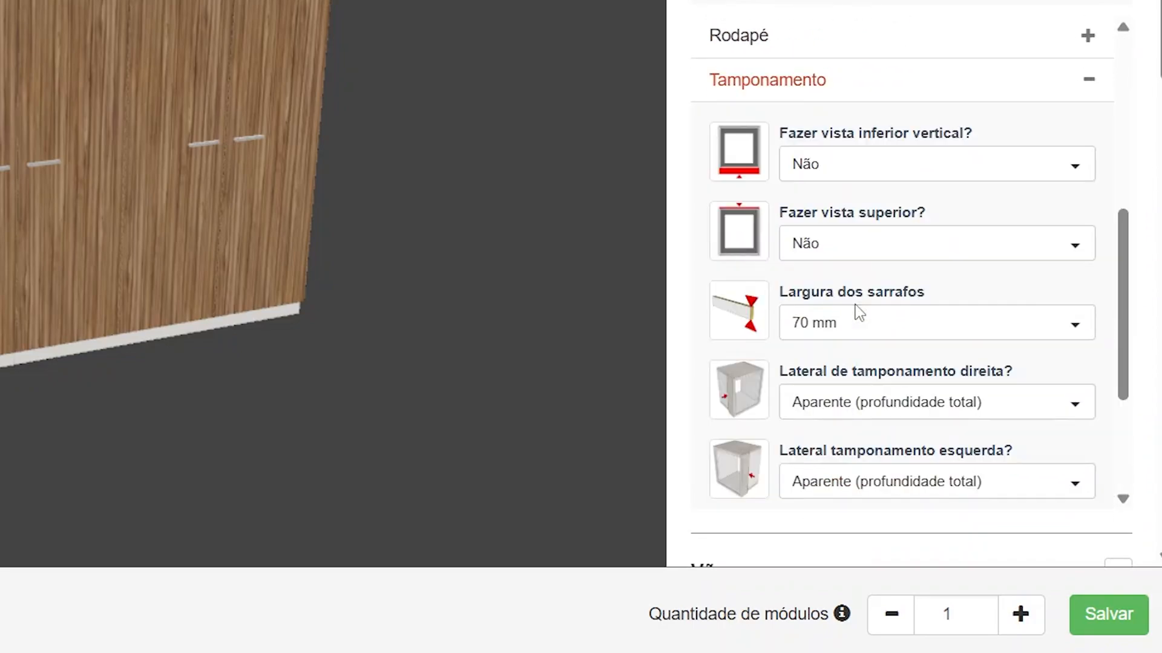
scroll(856, 259, down, 3)
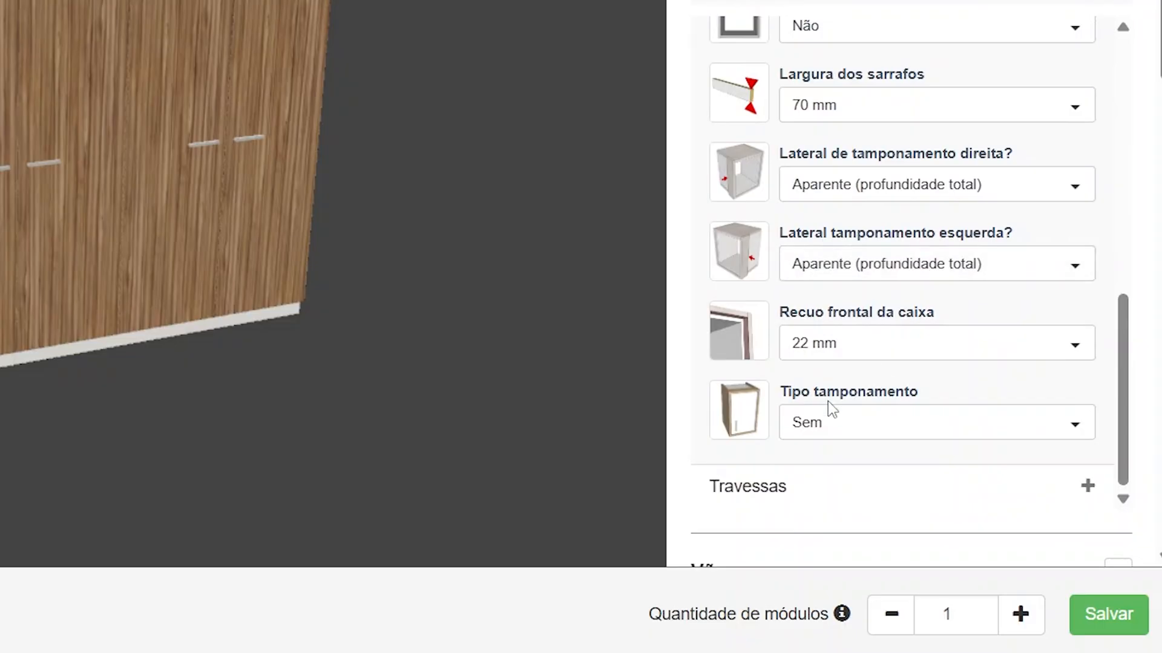
click(831, 433)
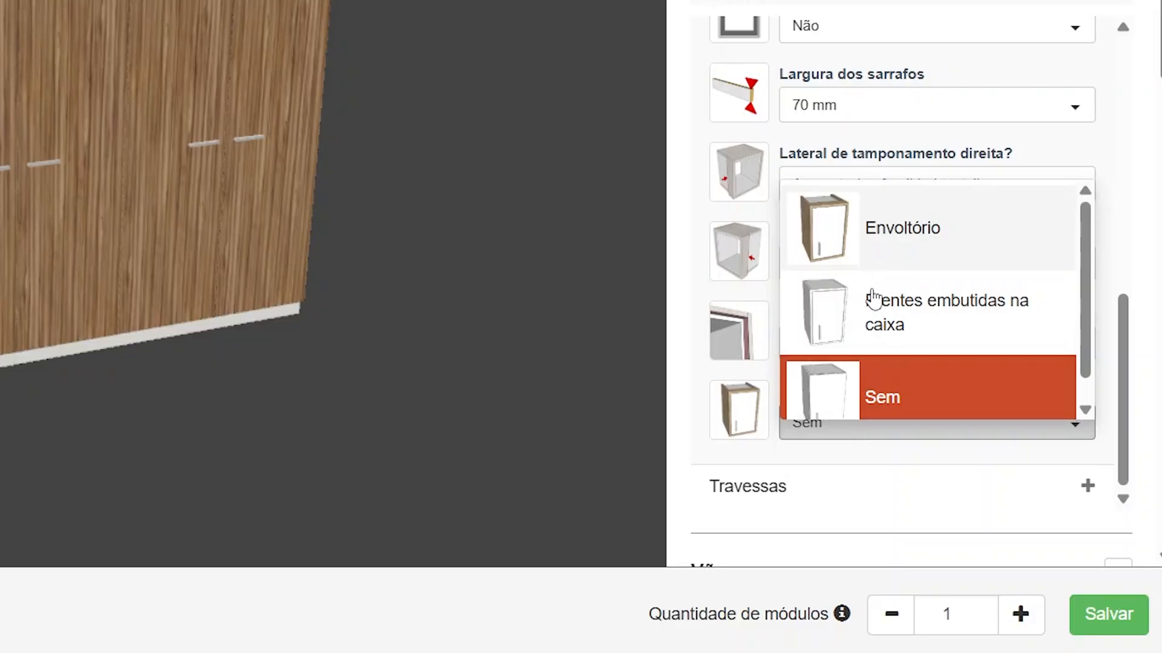
click(870, 245)
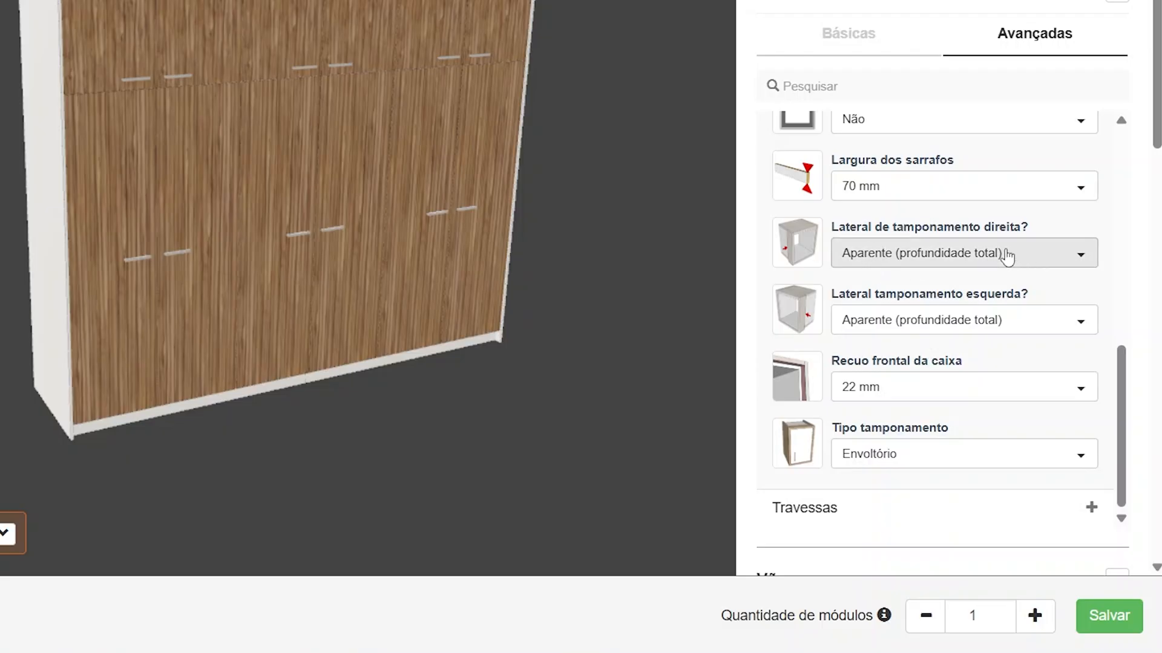
click(940, 267)
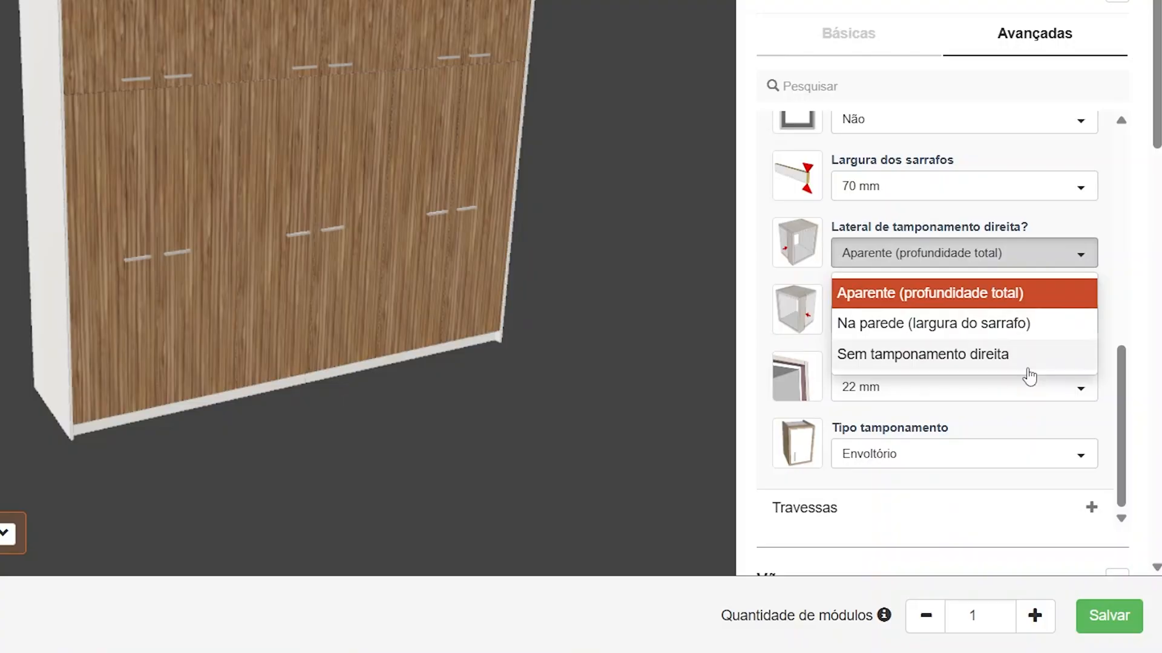
click(956, 259)
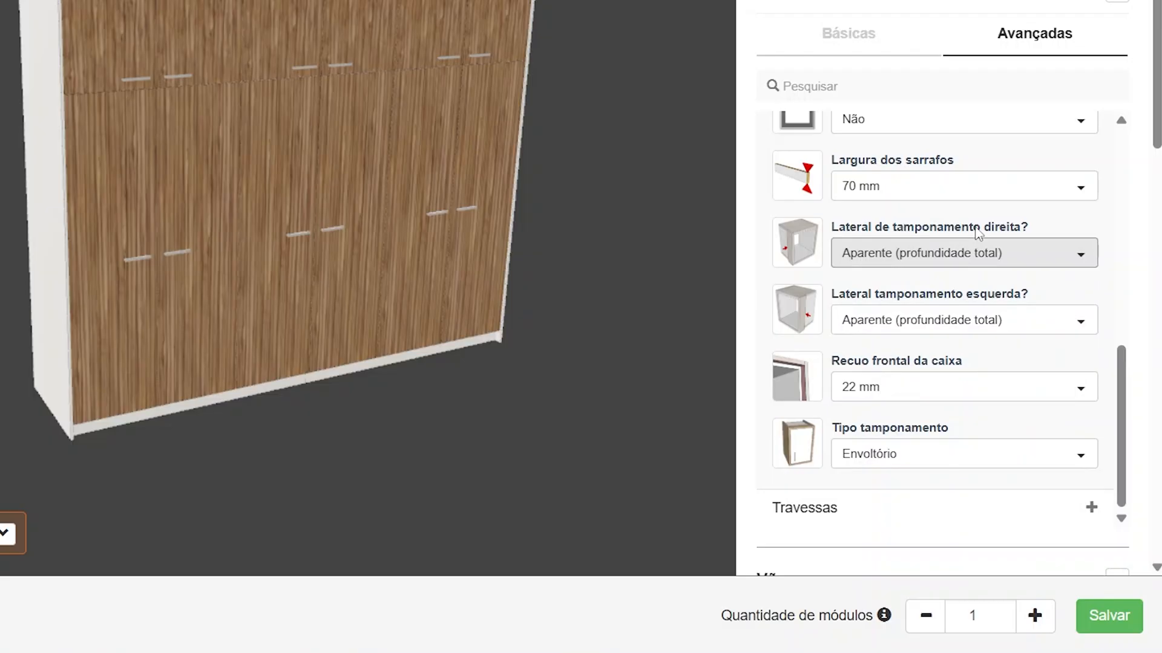
click(943, 257)
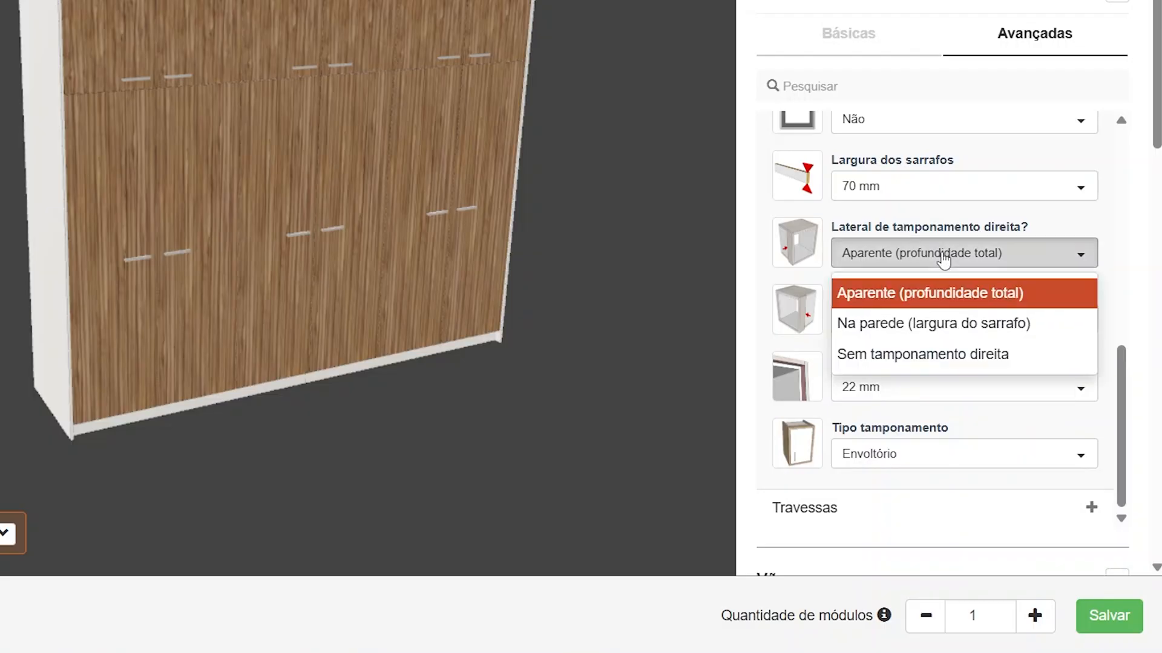
click(944, 260)
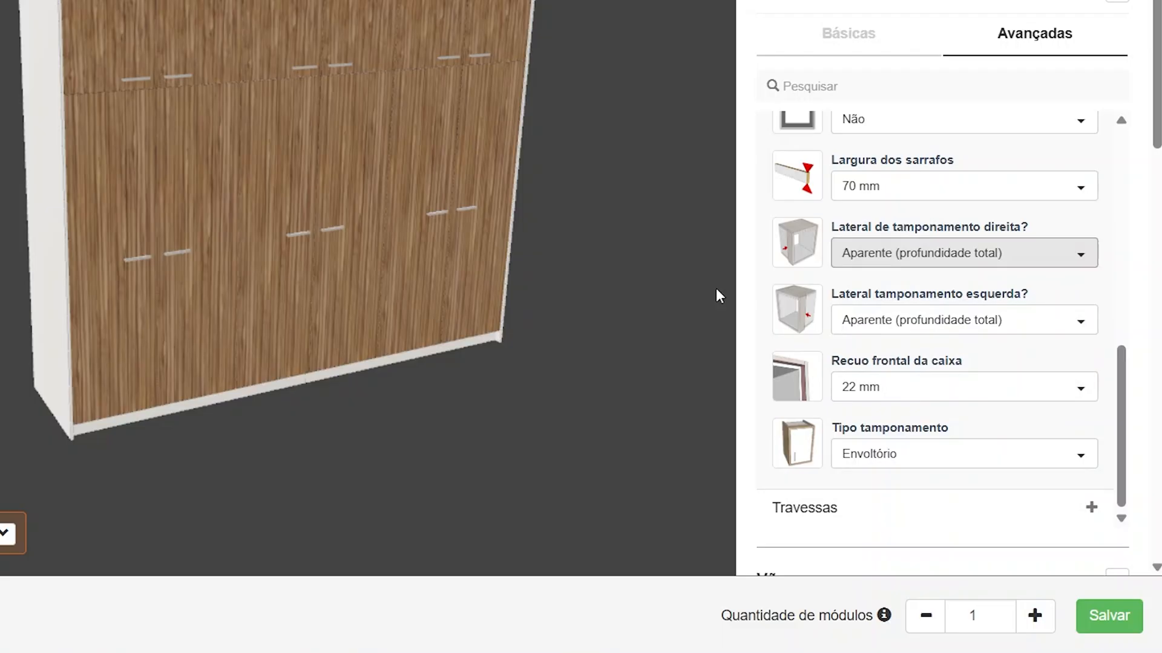
Set both Fazer vista inferior vertical and Fazer vista superior to Sim in the Tamponamento preferences
drag(292, 204, 225, 192)
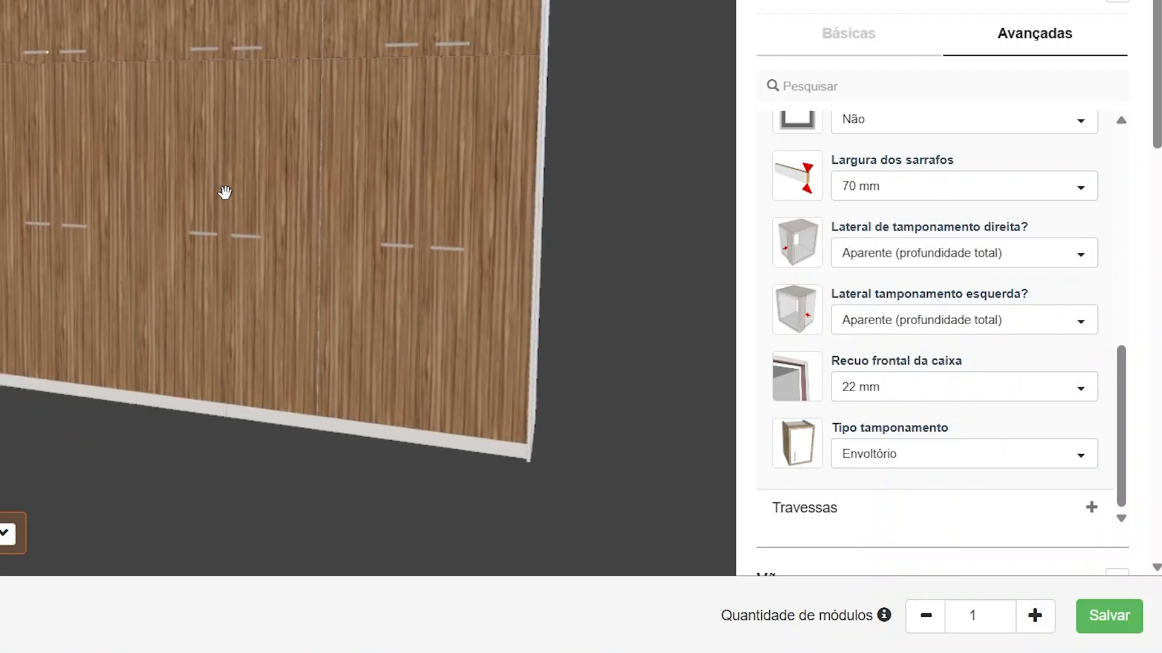
scroll(898, 284, up, 2)
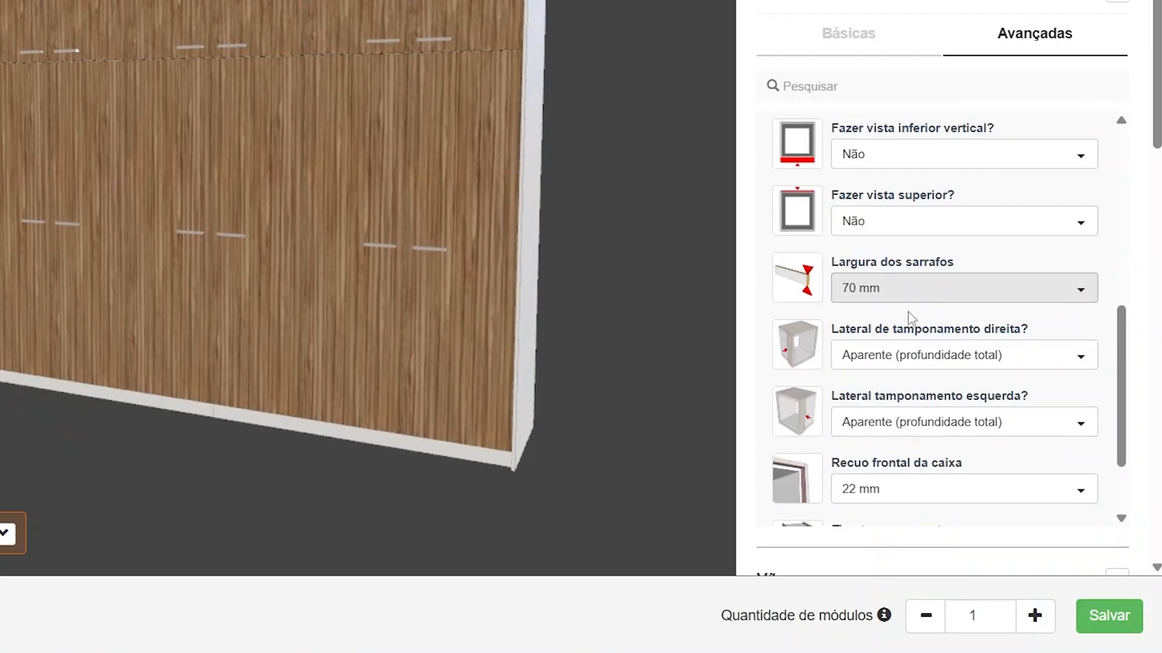
scroll(951, 289, up, 2)
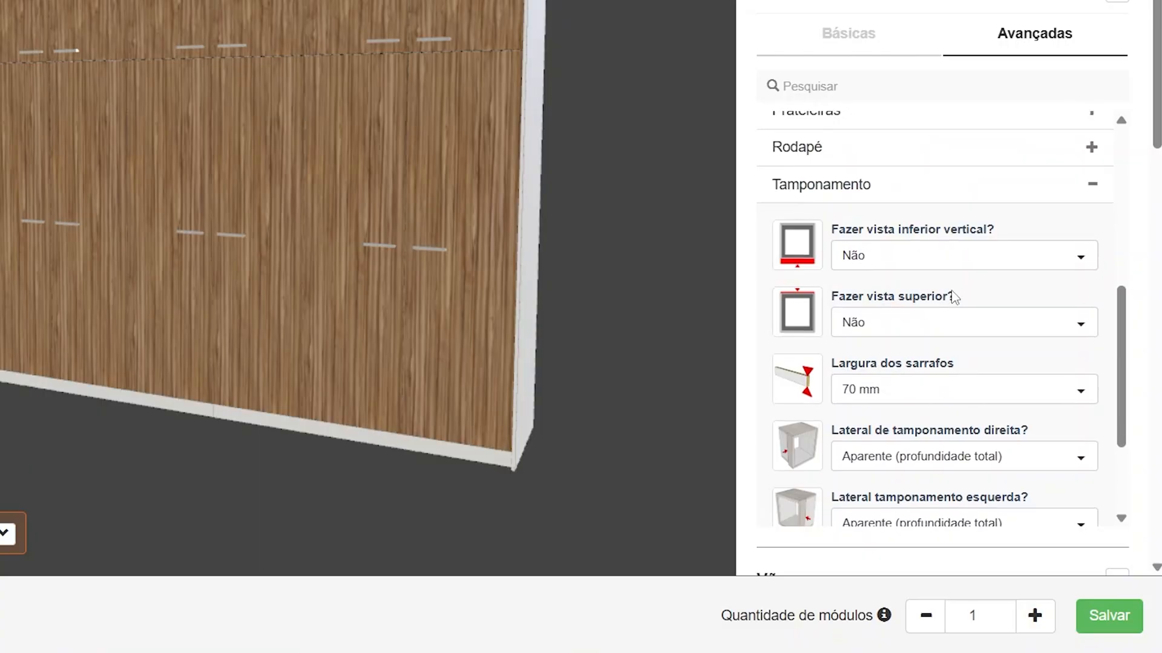
scroll(952, 383, down, 3)
scroll(985, 376, up, 2)
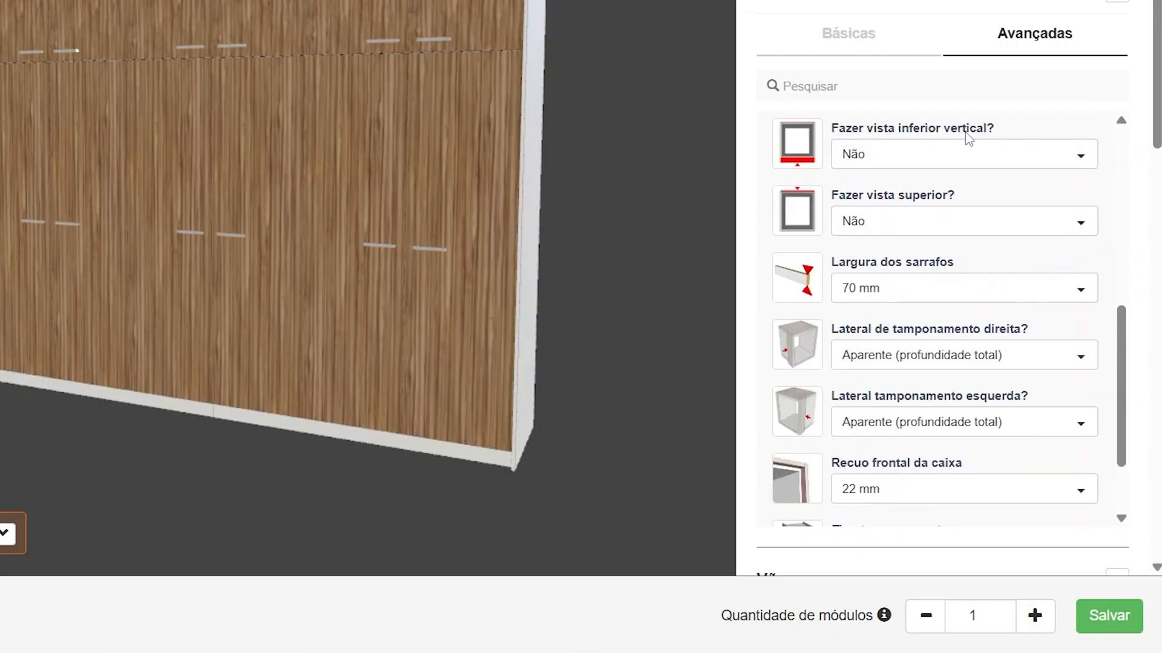
click(954, 155)
click(933, 197)
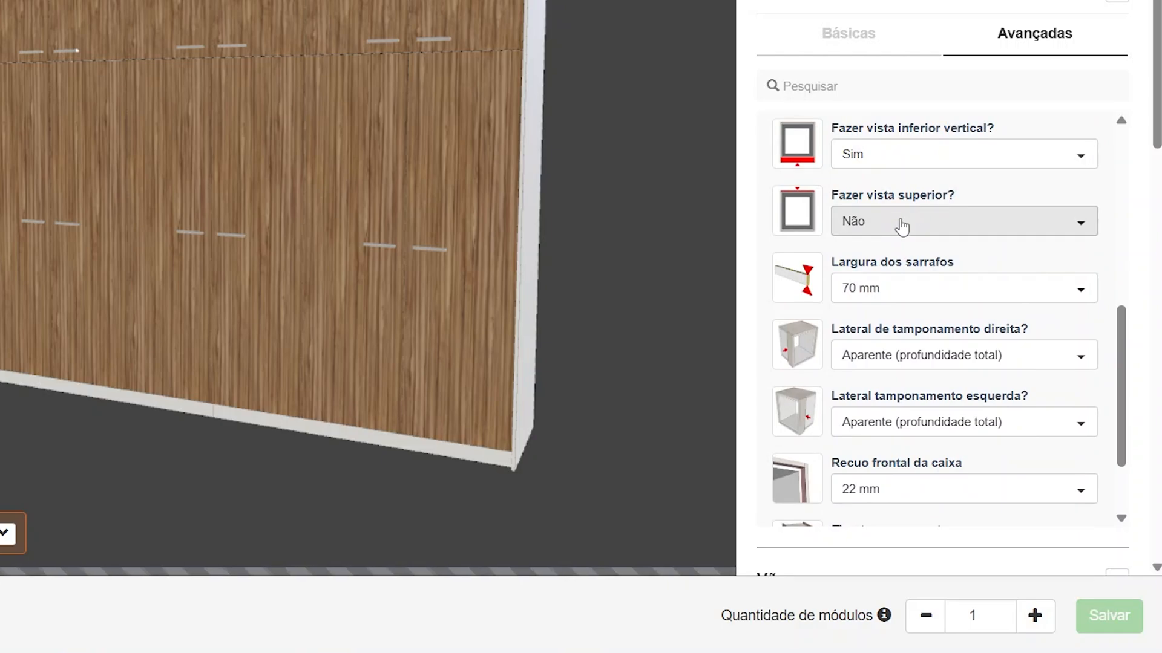
click(902, 226)
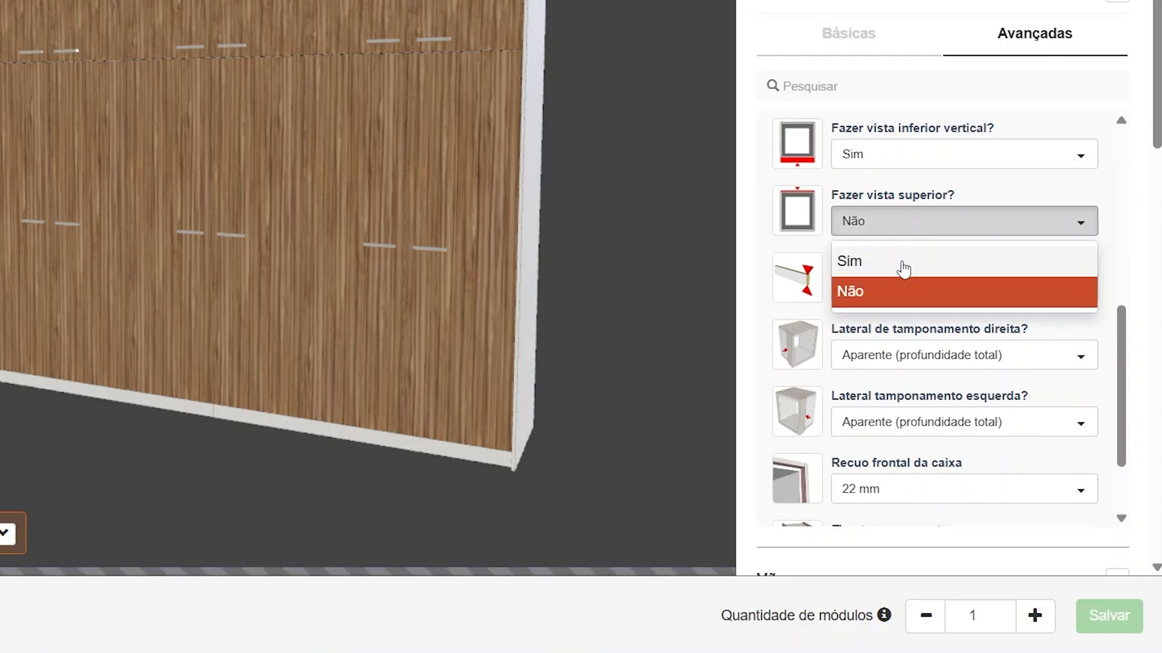
click(902, 264)
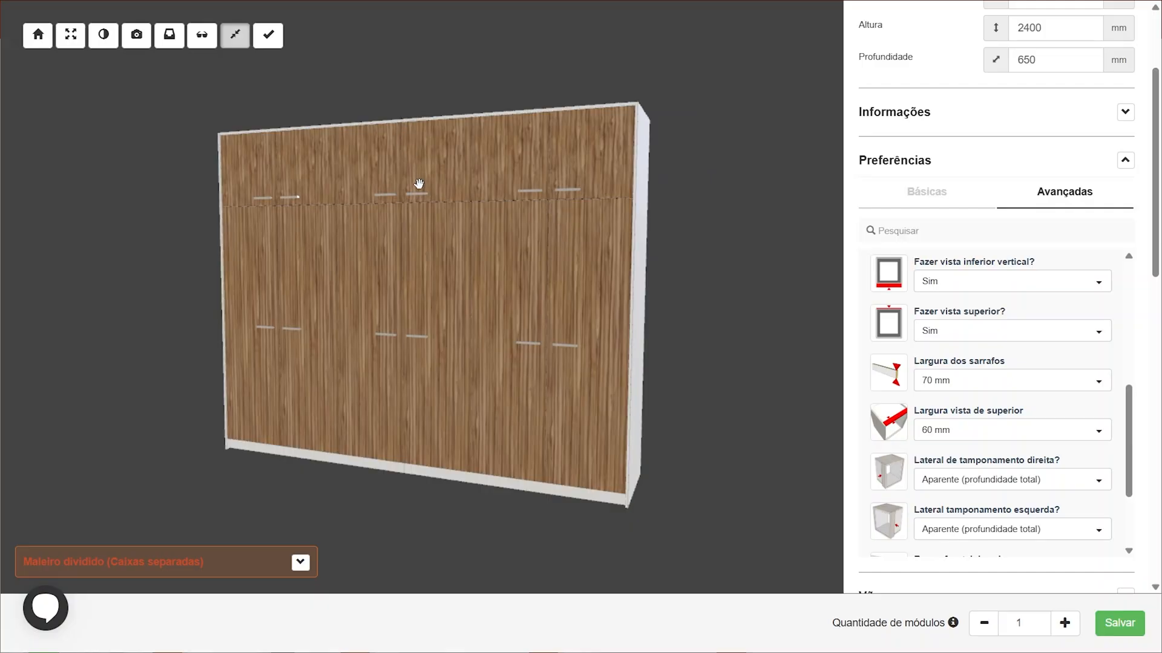
Set the Tamponamento sheet to the recent MDF 15 nogueira 2F Arauco material
drag(339, 127, 462, 150)
scroll(399, 140, up, 3)
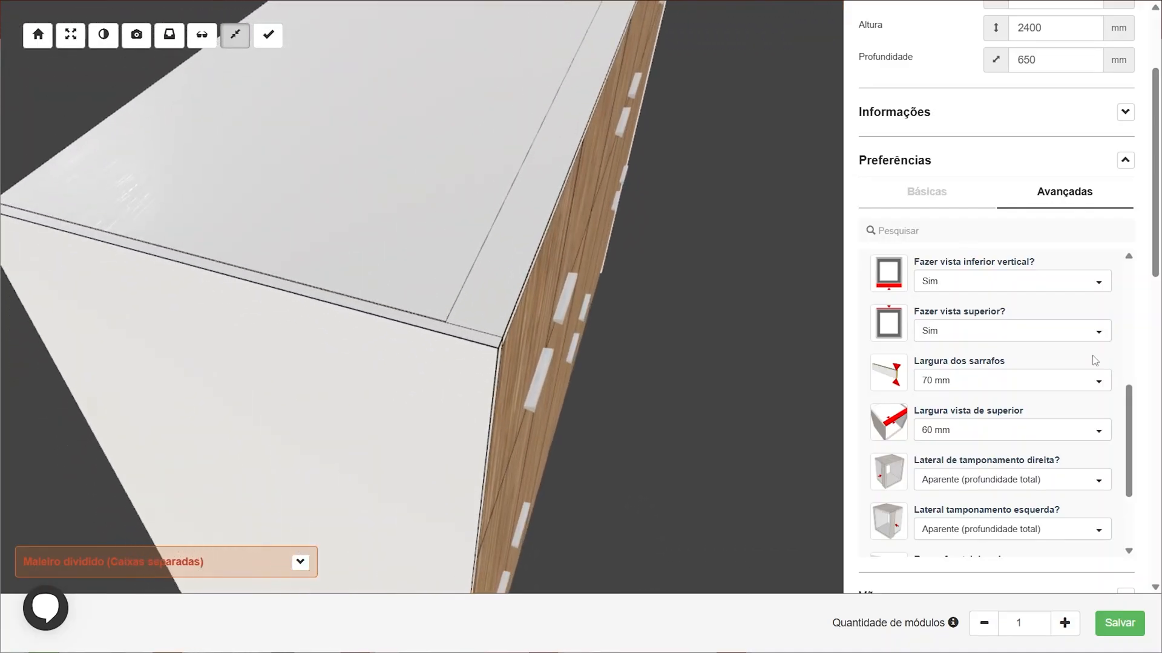
scroll(1151, 329, down, 10)
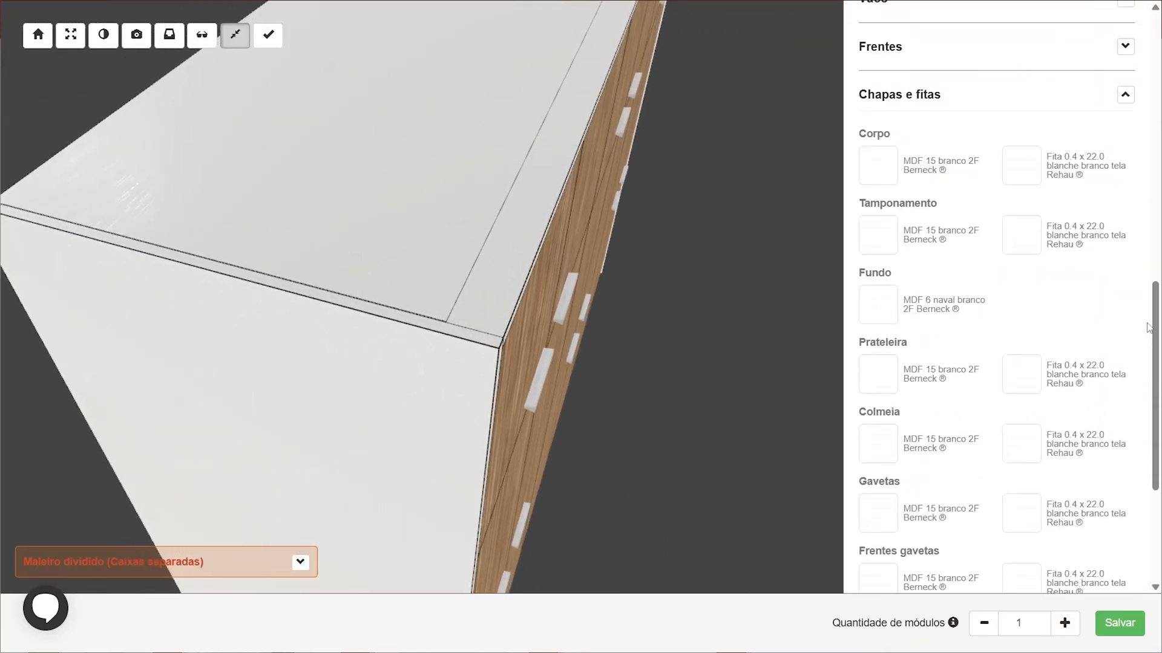
scroll(989, 404, up, 4)
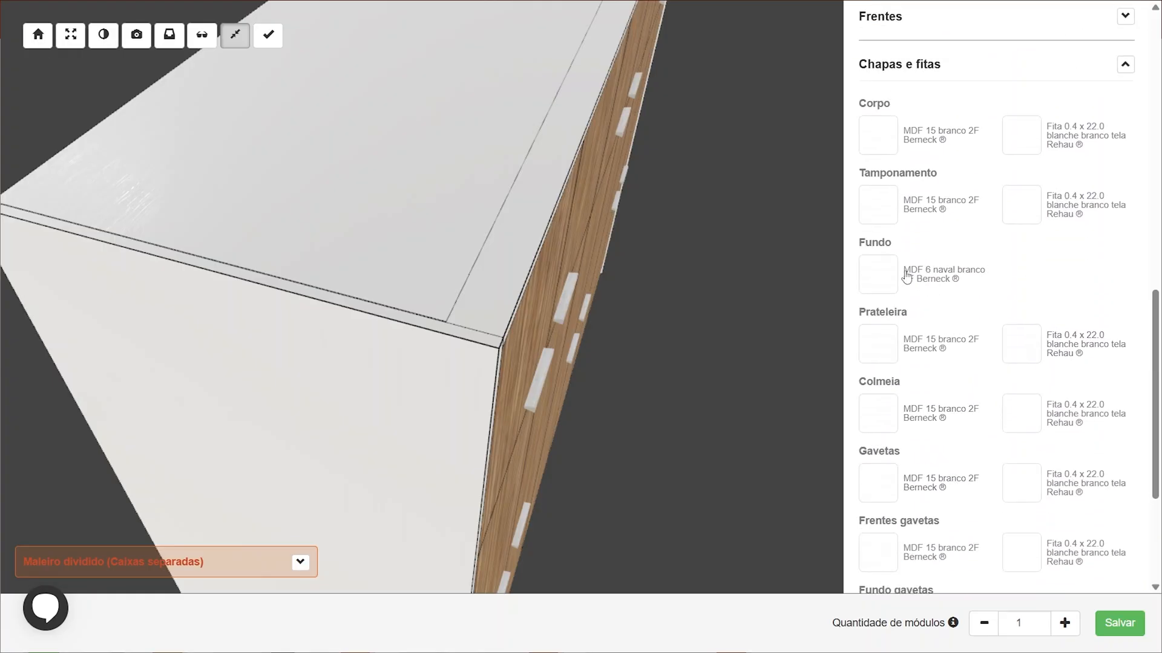
click(871, 215)
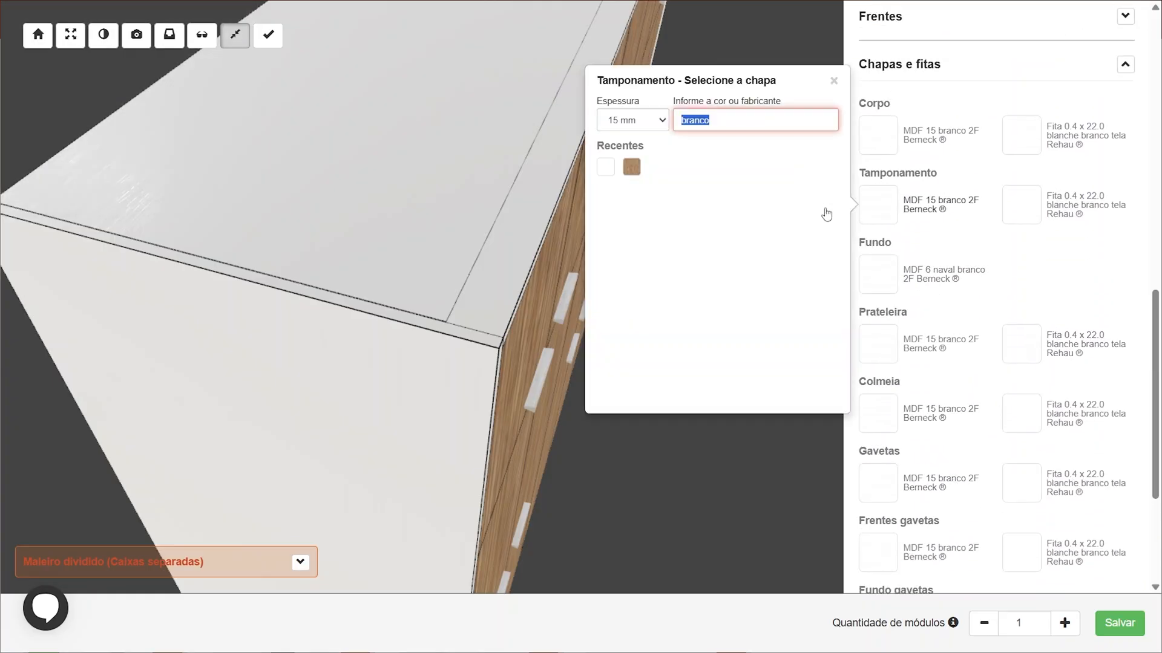
click(631, 168)
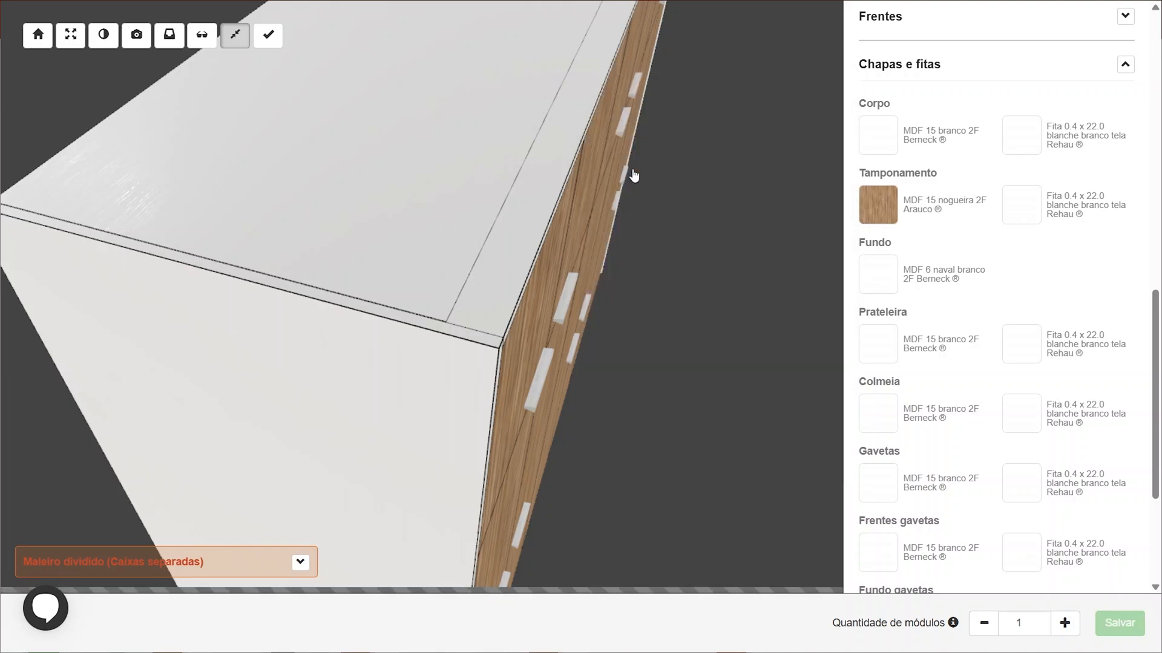
Set the Tamponamento edge banding to the recent Fita 0.4 x 22.0 nogueira genuino Rehau
click(1019, 215)
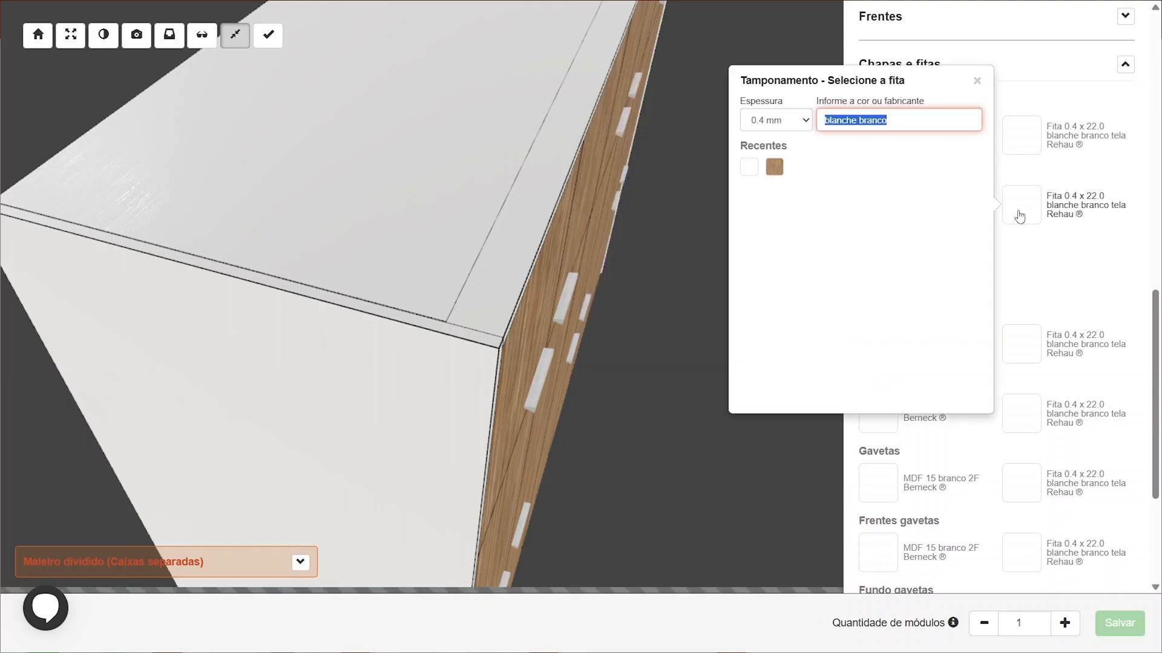
click(776, 169)
drag(626, 294, 510, 263)
scroll(405, 240, down, 5)
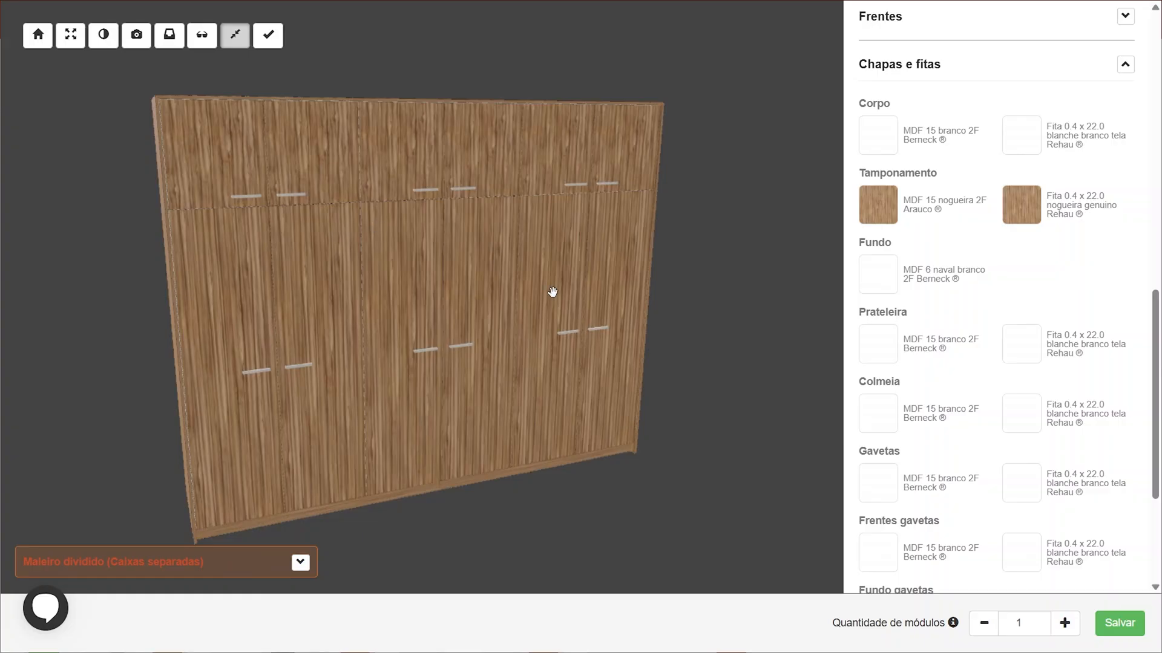
Review the wardrobe's structure and interior in 3D using the transparency and hide-fronts views
drag(426, 158, 465, 260)
scroll(449, 201, up, 5)
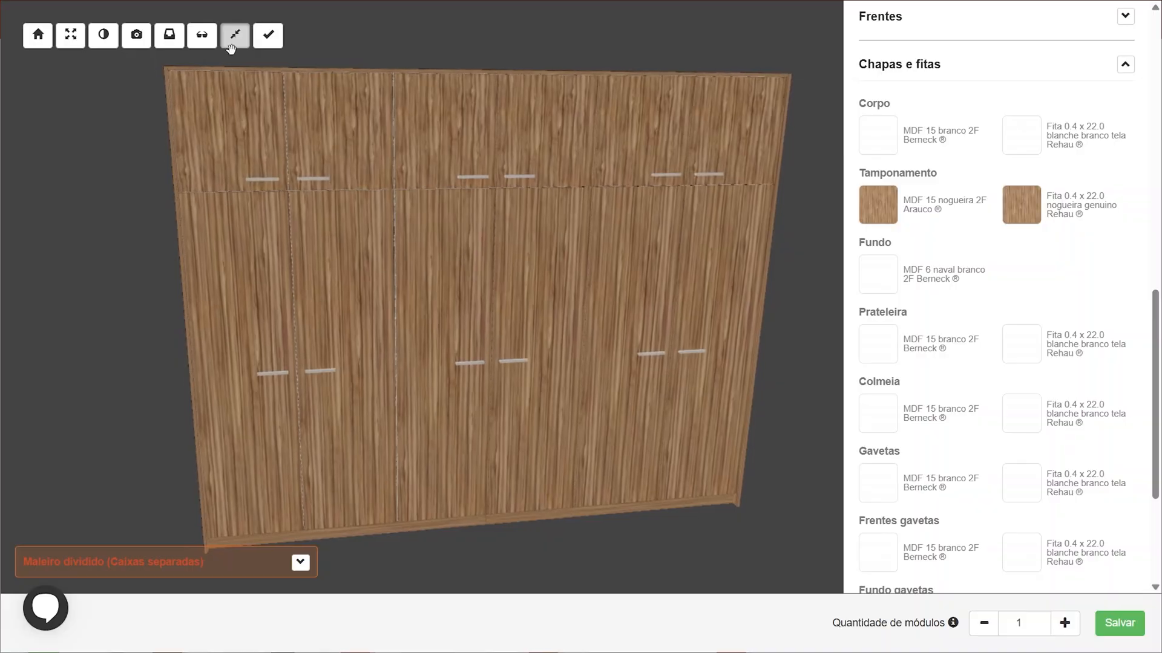
click(206, 36)
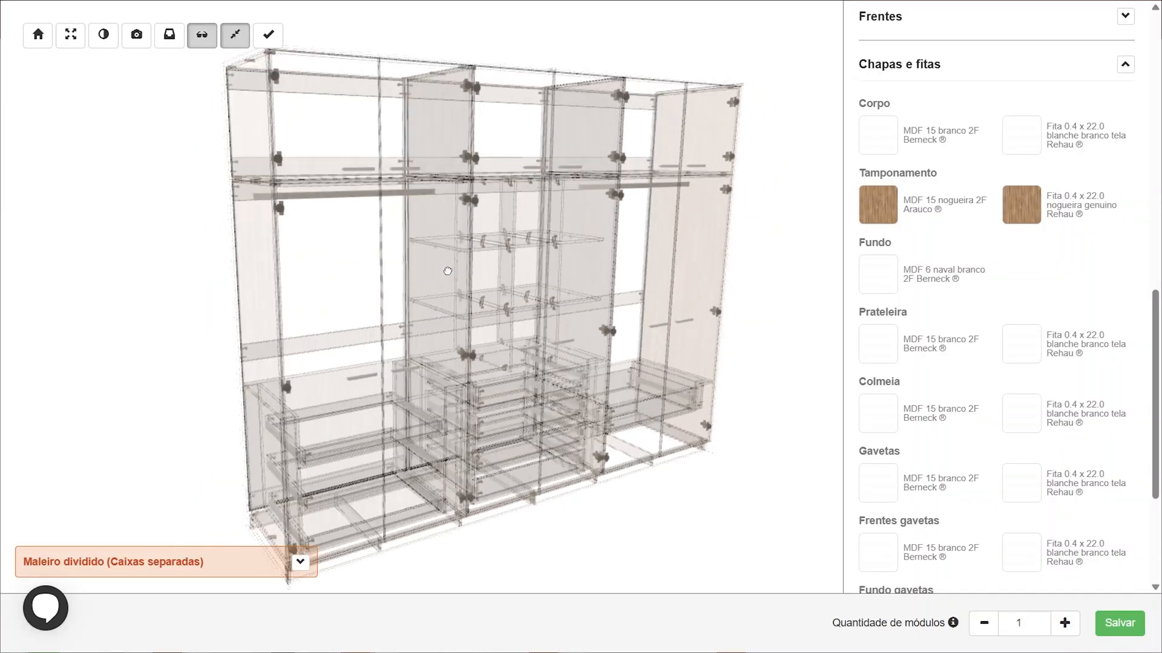
click(202, 35)
click(169, 35)
drag(308, 151, 373, 186)
scroll(423, 219, down, 3)
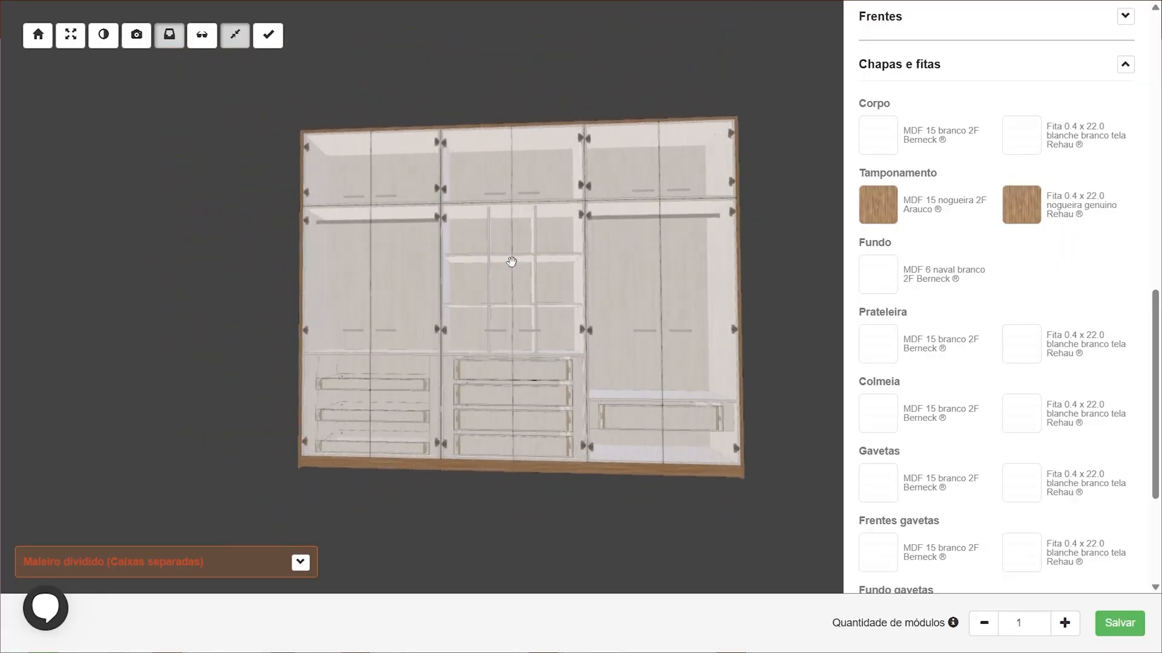
Show the fronts again and save the wardrobe module to the project
click(169, 36)
scroll(389, 474, up, 5)
right_drag(394, 490, 407, 396)
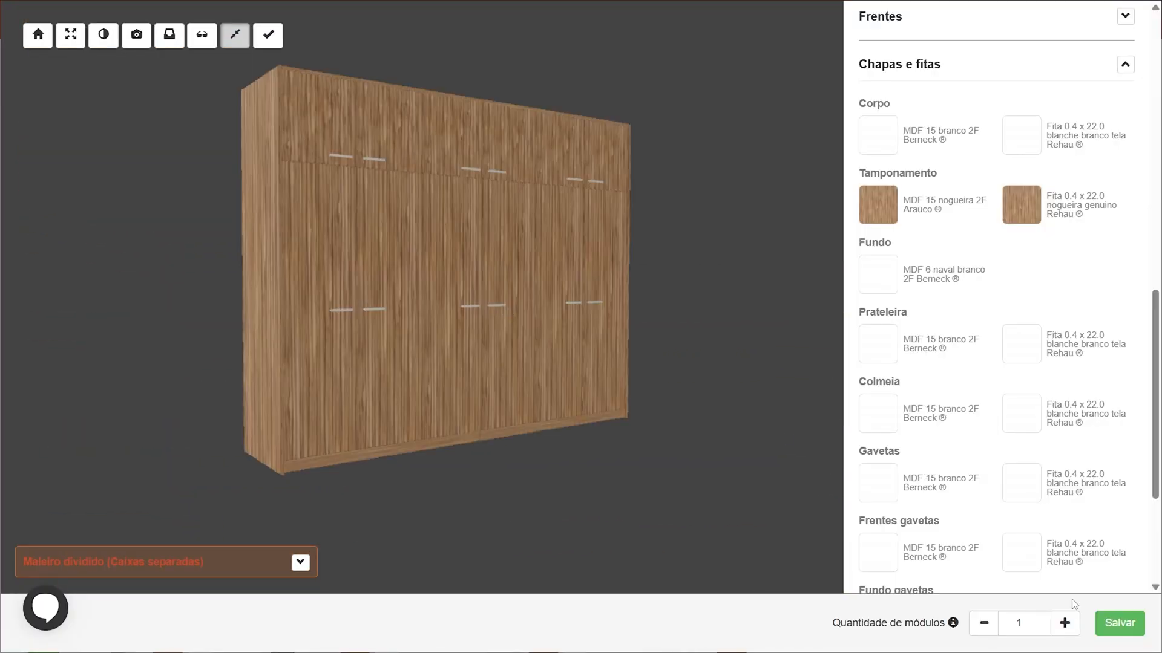
click(1120, 623)
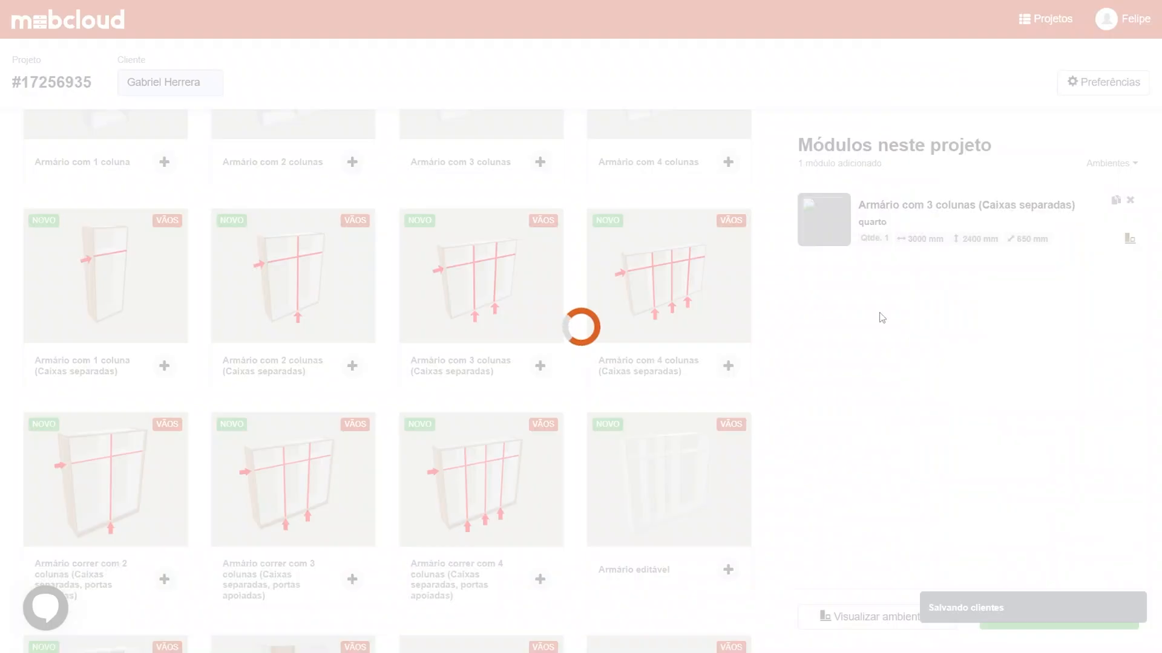